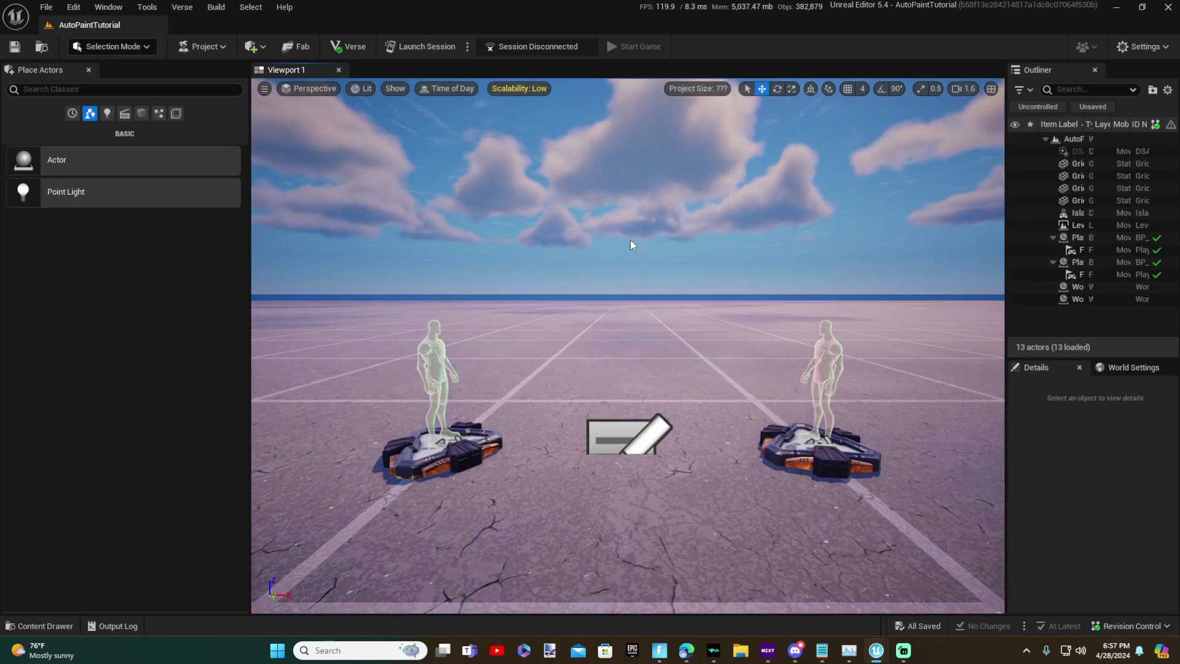
Create a new landscape with 63×63-quad sections, 8 × 8 components and the default creative landscape material.
left_click(117, 47)
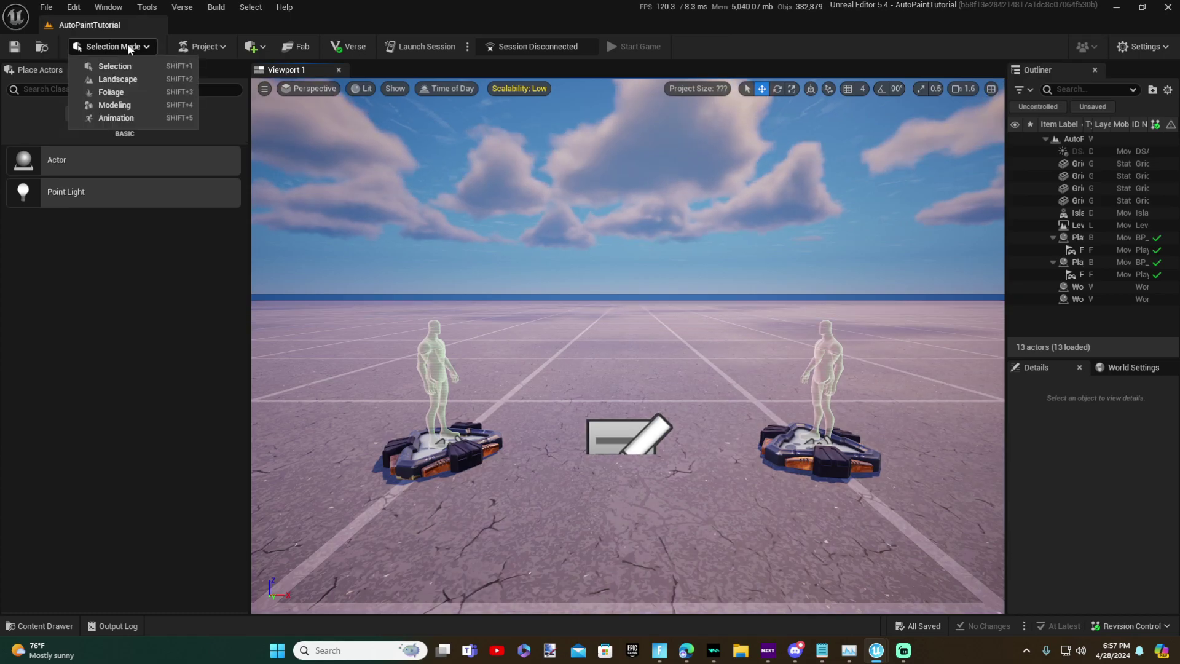
left_click(157, 77)
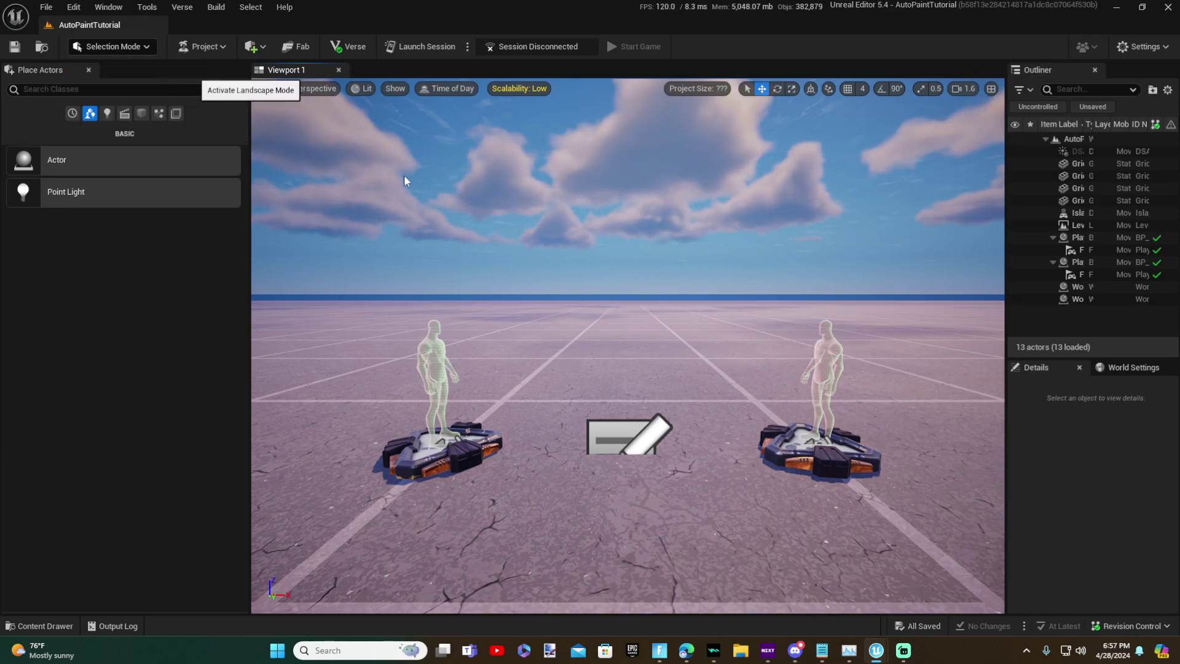
right_click_drag(443, 258, 443, 369)
scroll(443, 308, "up", 5)
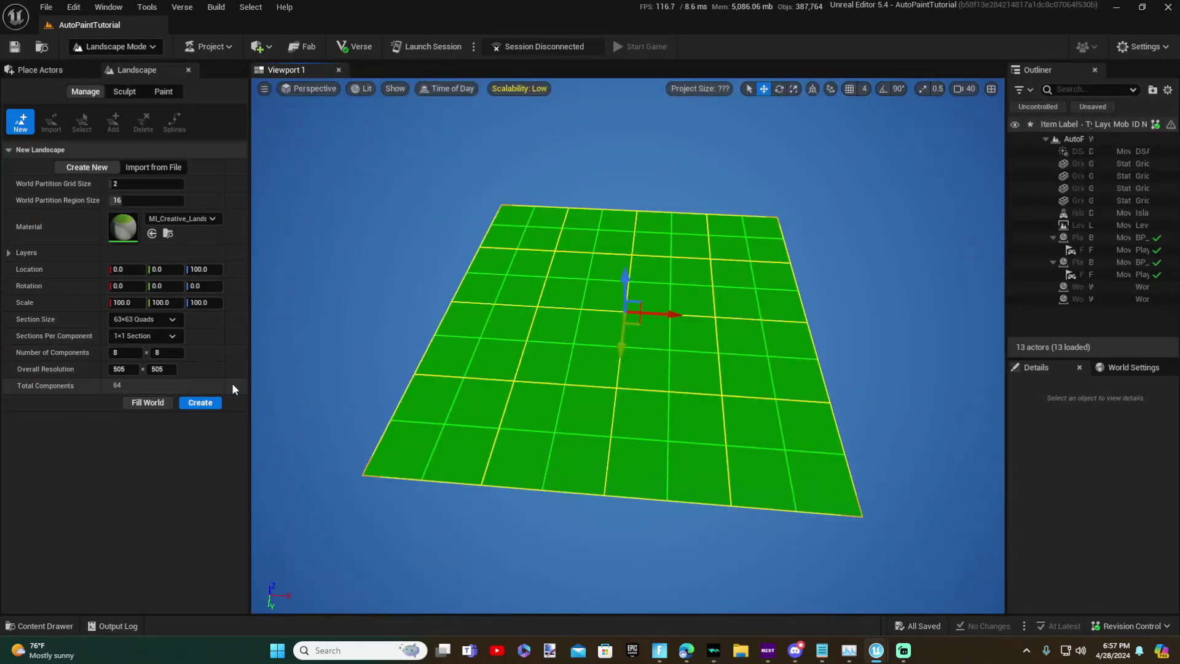
left_click(201, 403)
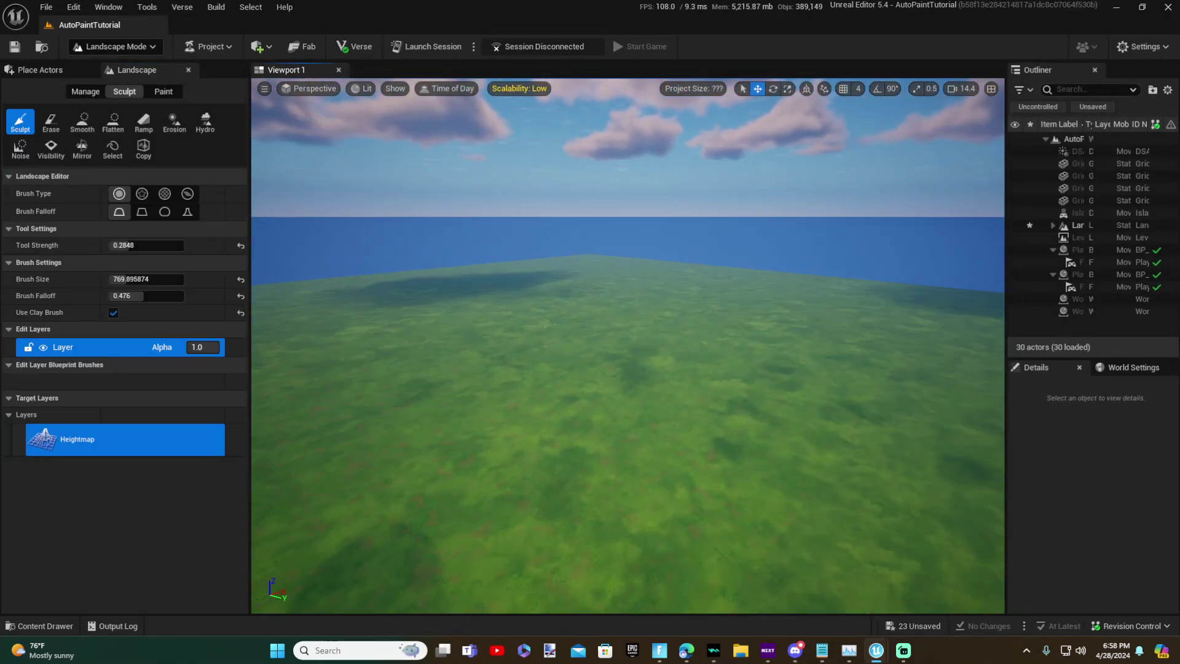
Select both player spawn pads in Selection mode and raise them above the grass of the new landscape.
key("w")
right_click_drag(590, 344, 492, 325)
scroll(504, 326, "down", 3)
key("s")
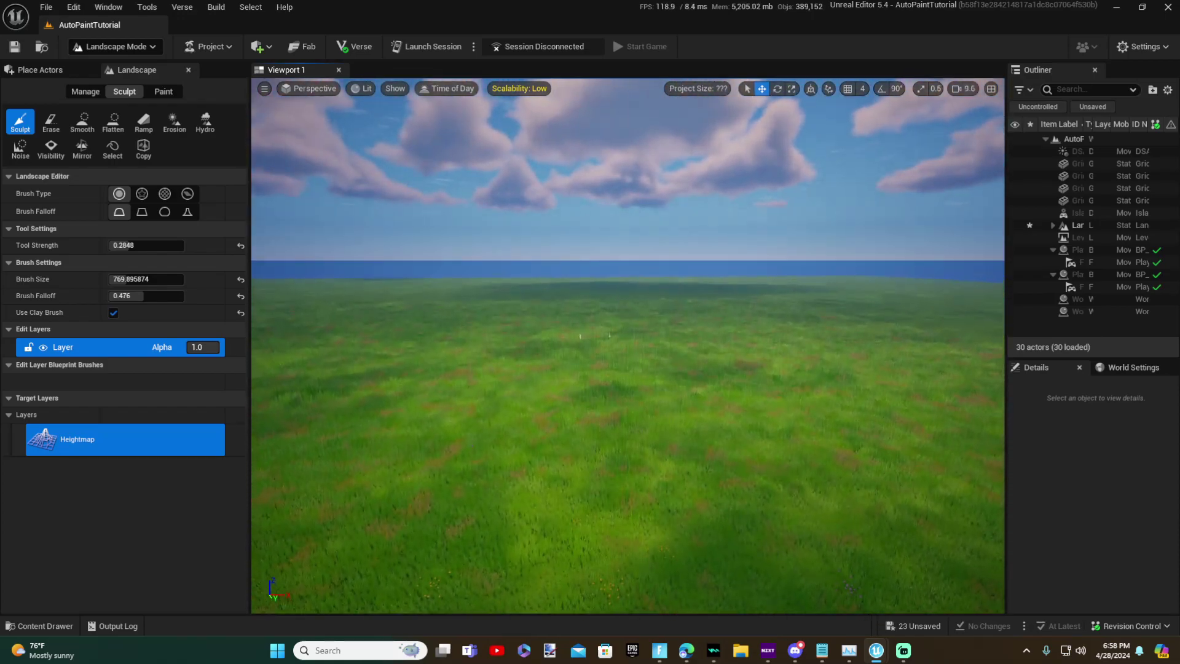
right_click_drag(627, 349, 627, 353)
left_click(115, 46)
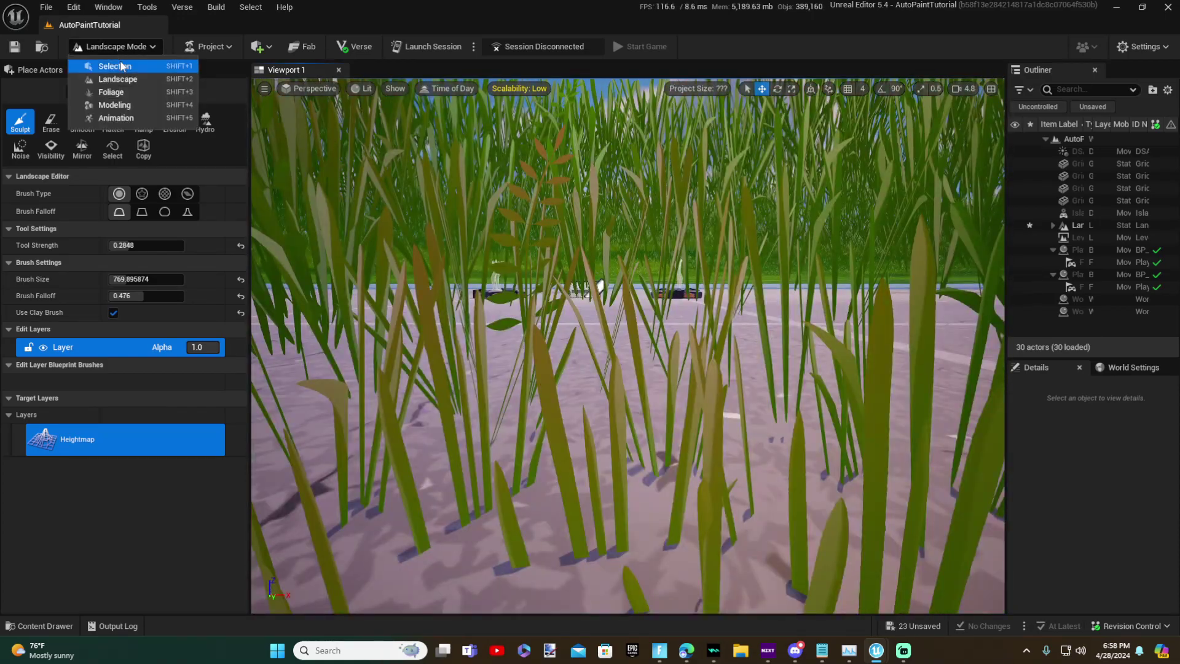
left_click(121, 66)
key("w")
scroll(609, 291, "down", 1)
mouse_move(600, 286)
right_mouse_down()
mouse_move(615, 289)
mouse_move(610, 298)
right_mouse_up()
left_click(504, 298)
left_click(718, 299, "shift")
key("e")
left_click_drag(704, 267, 705, 225)
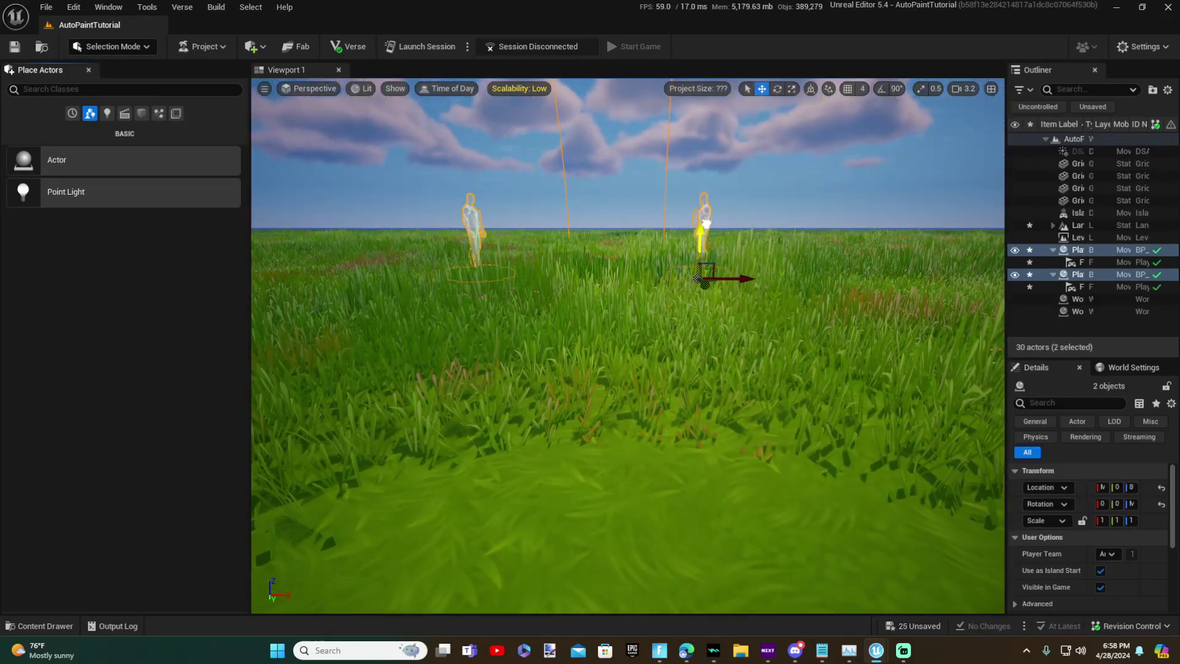
Create a new landscape edit layer named Roads and reserve it for splines.
left_click(115, 47)
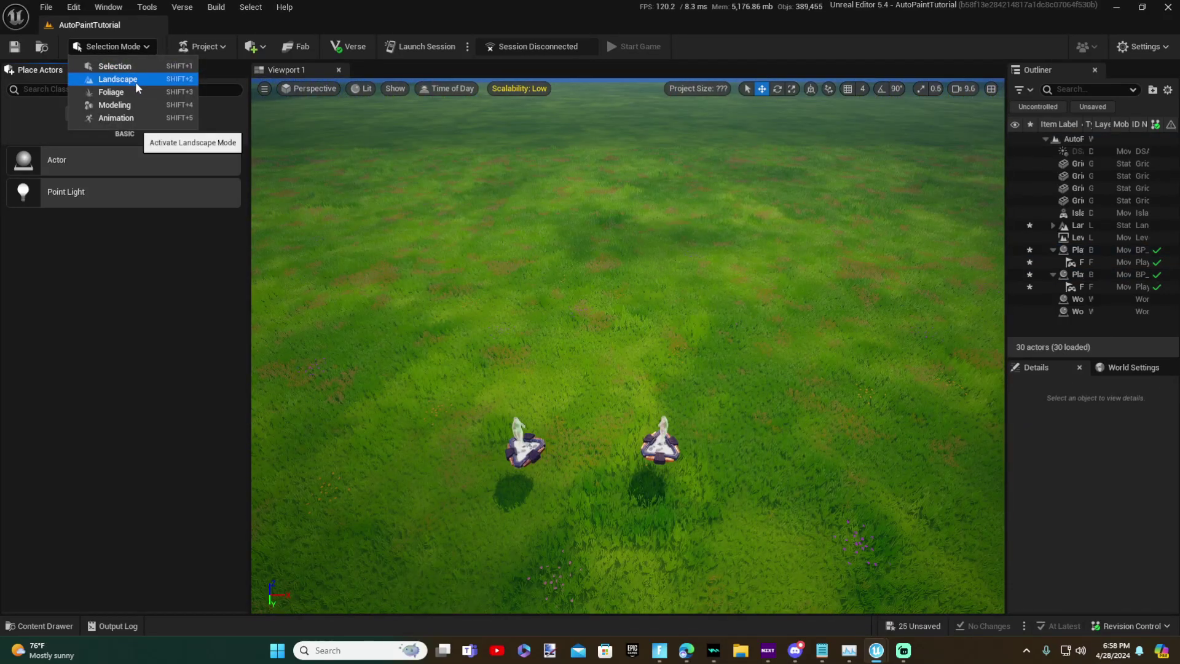
left_click(118, 80)
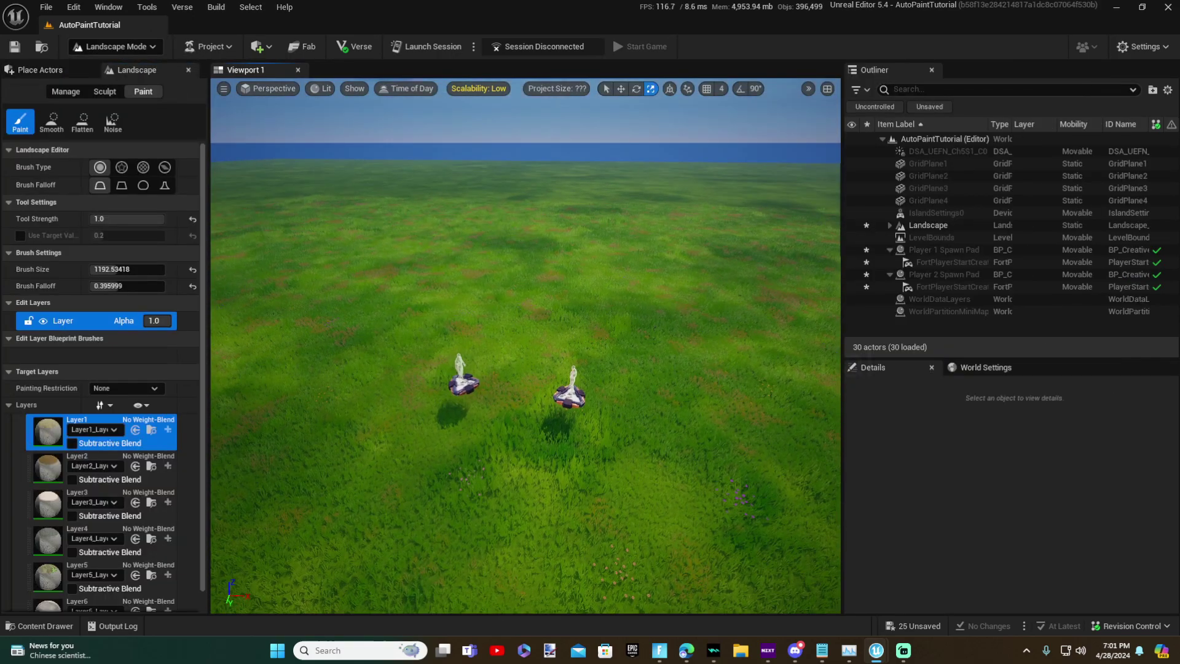
left_click(65, 91)
right_click(76, 288)
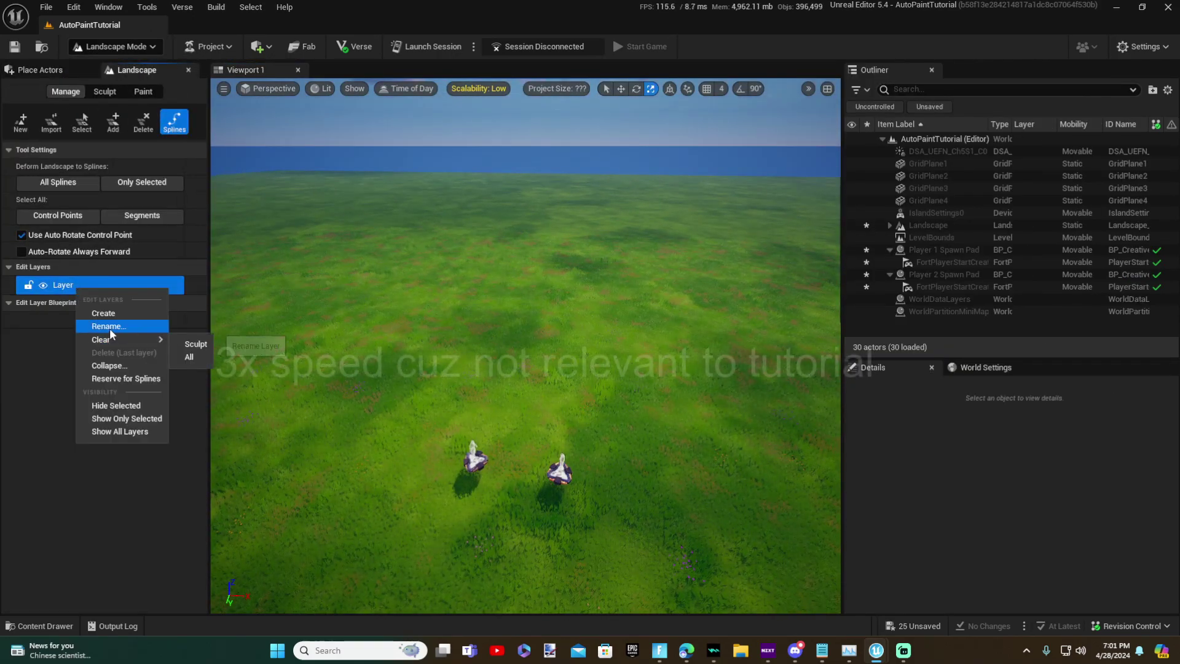
left_click(112, 314)
double_click(70, 286)
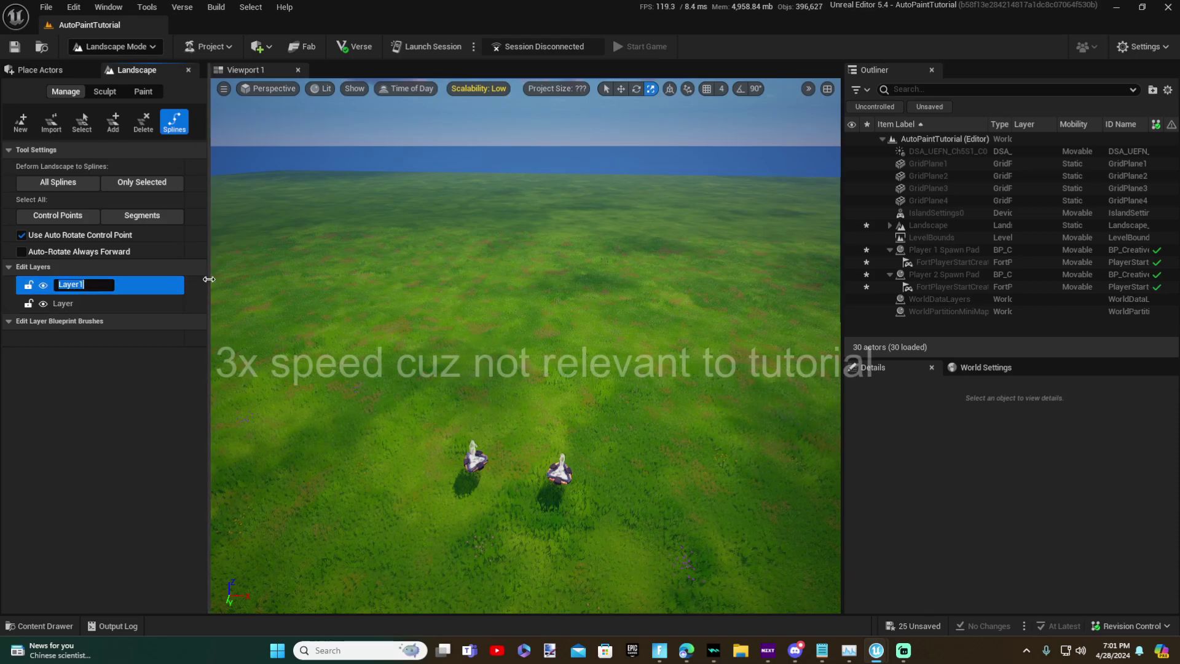
right_click(74, 286)
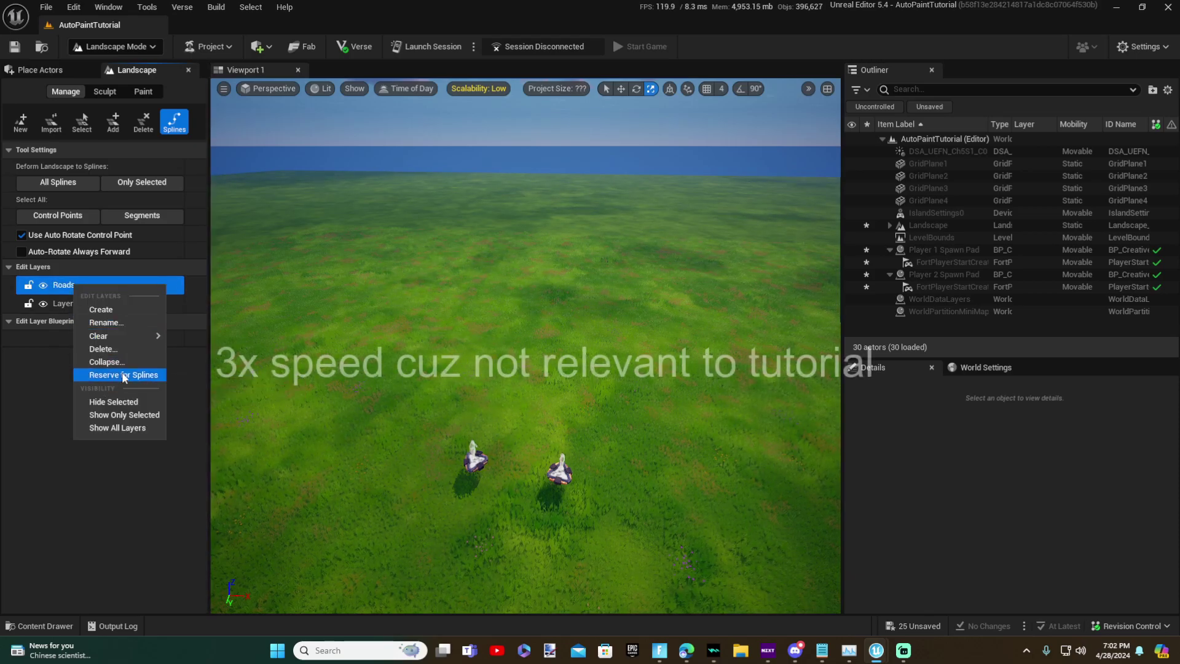
left_click(95, 380)
Draw a curved landscape spline across the terrain by placing four connected control points.
left_click(680, 348)
right_click_drag(366, 282, 430, 259)
left_click(366, 282, "ctrl")
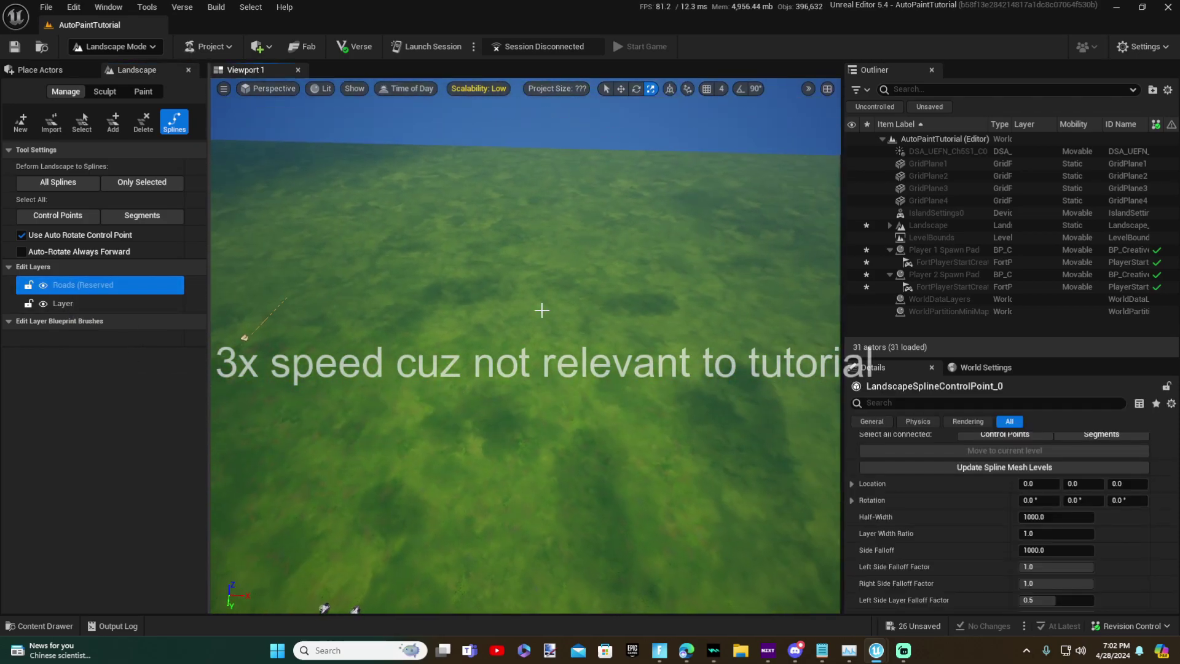
left_click(541, 308, "ctrl")
right_click_drag(540, 308, 590, 307)
left_click(488, 309, "ctrl")
right_click_drag(488, 309, 345, 301)
left_click(587, 566, "ctrl")
Add a spline mesh entry to all connected segments and assign the Road Straight mesh to it.
scroll(984, 464, "up", 1)
left_click(1098, 457)
scroll(1045, 492, "down", 5)
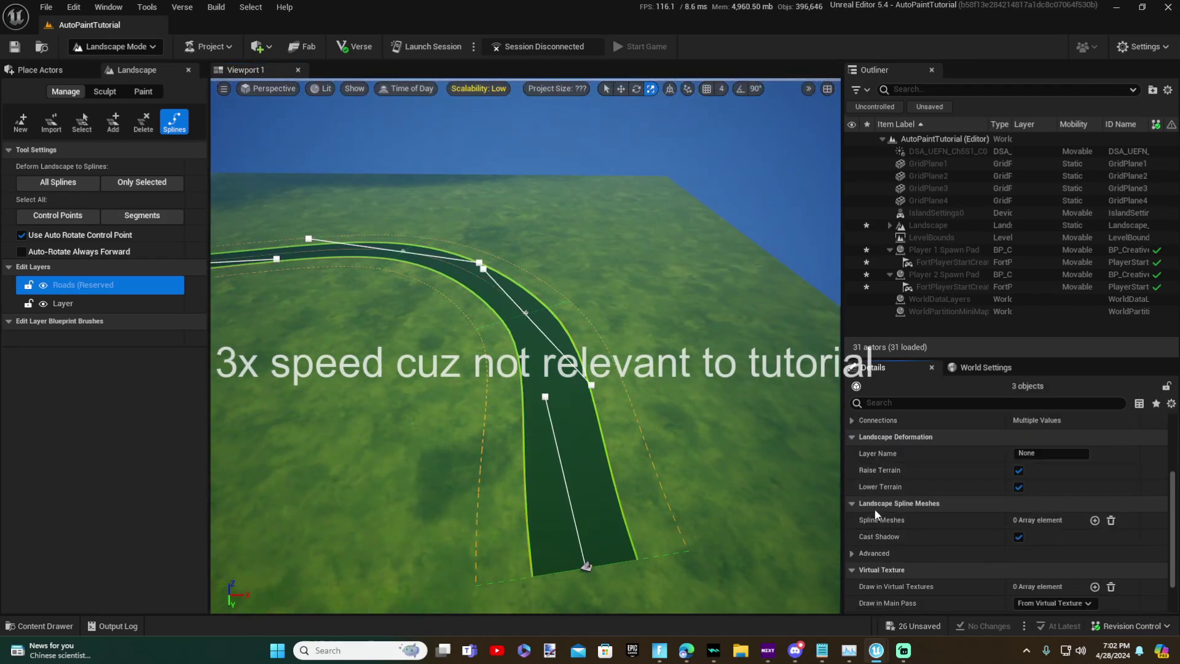
left_click(1095, 520)
left_click(863, 537)
left_click(1091, 494)
type("road")
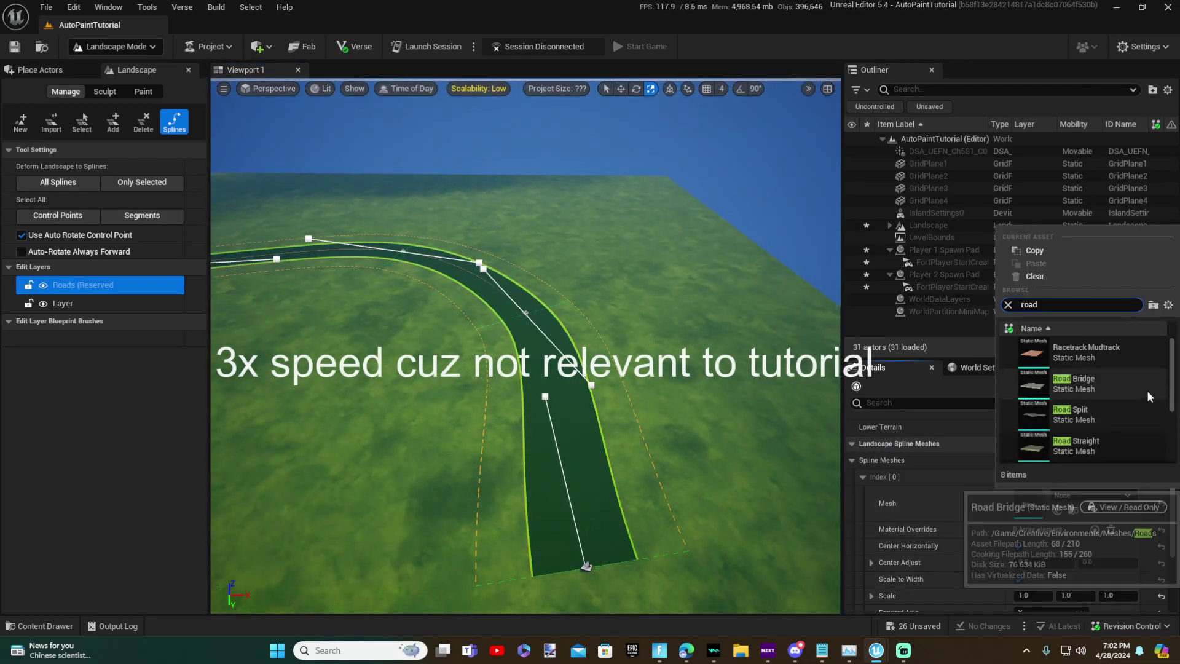
left_click(1111, 398)
Try painting Layer1 by hand along the road on the unreserved edit layer.
mouse_move(615, 344)
right_mouse_down()
mouse_move(609, 295)
mouse_move(559, 283)
mouse_move(575, 280)
mouse_move(562, 307)
mouse_move(568, 356)
mouse_move(559, 363)
mouse_move(554, 295)
mouse_move(538, 350)
mouse_move(498, 350)
mouse_move(541, 342)
mouse_move(553, 295)
mouse_move(547, 363)
mouse_move(529, 363)
right_mouse_up()
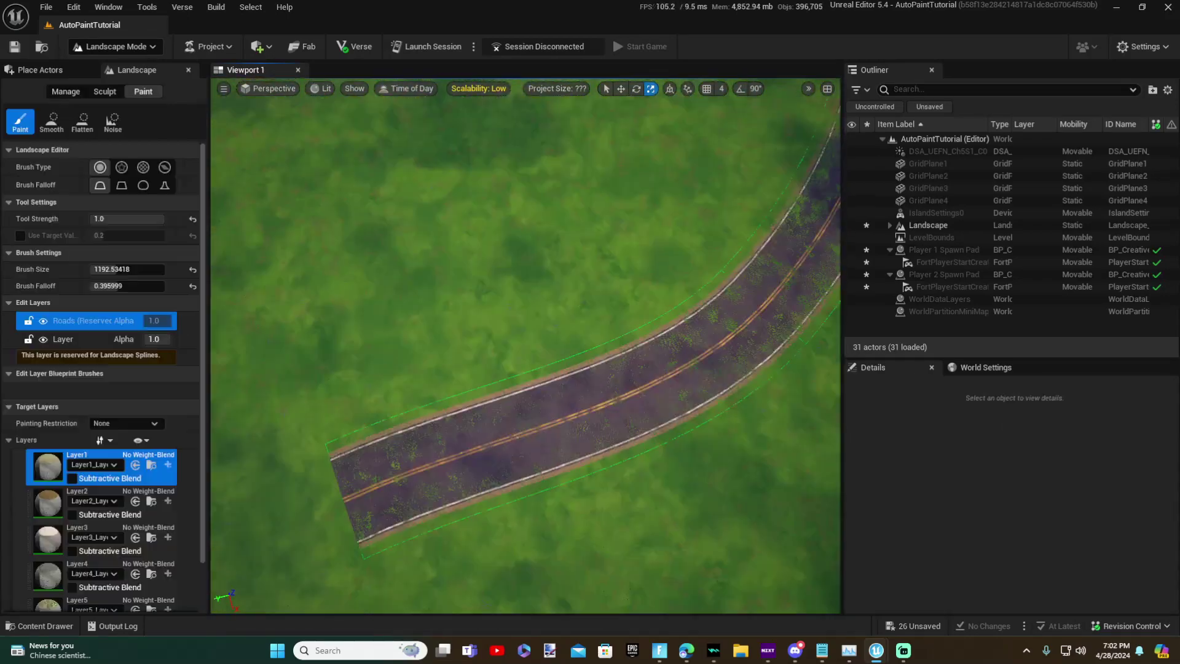
right_click_drag(529, 363, 529, 301)
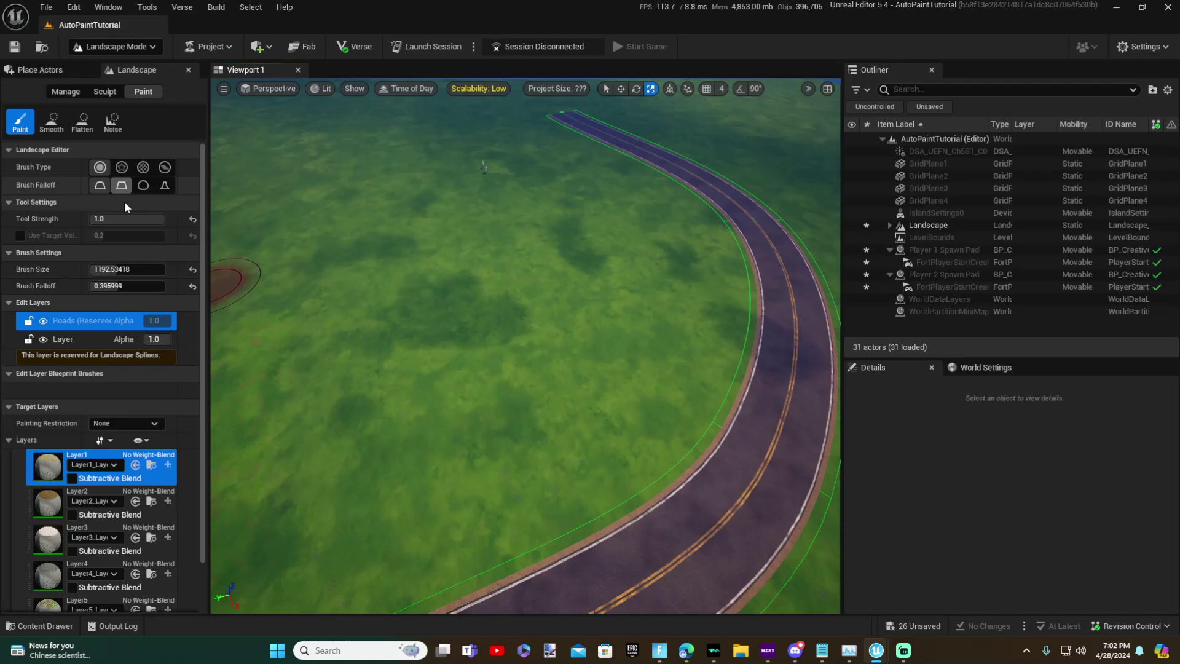
left_click(72, 335)
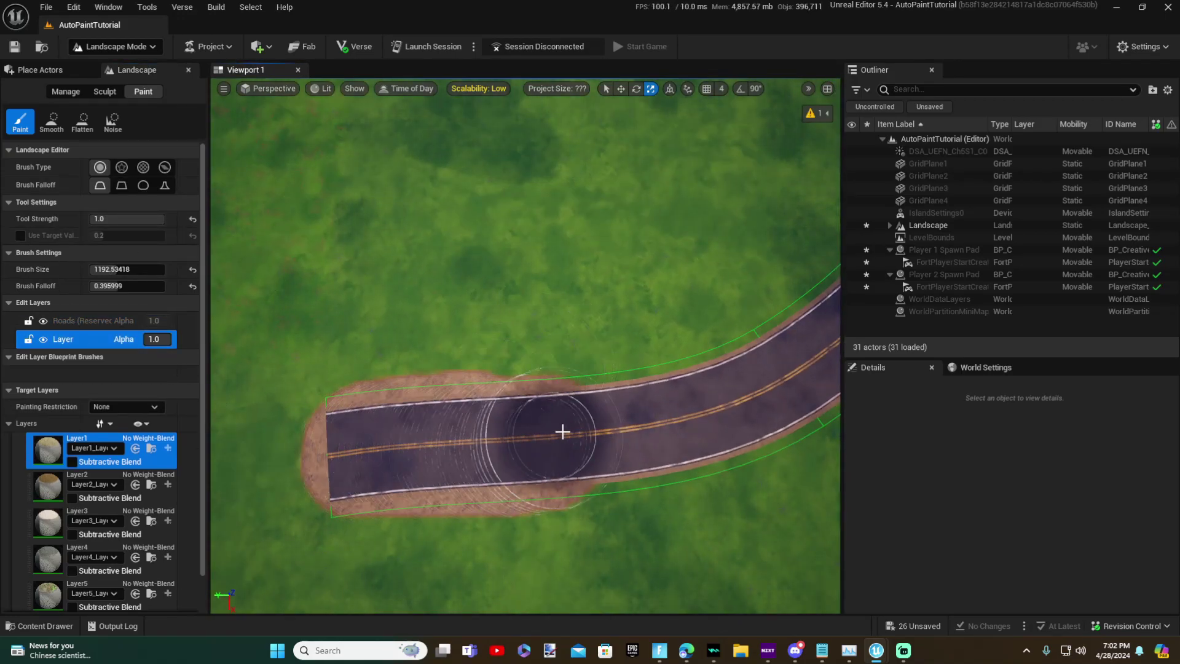
right_click_drag(591, 460, 485, 460)
left_click_drag(435, 409, 458, 409)
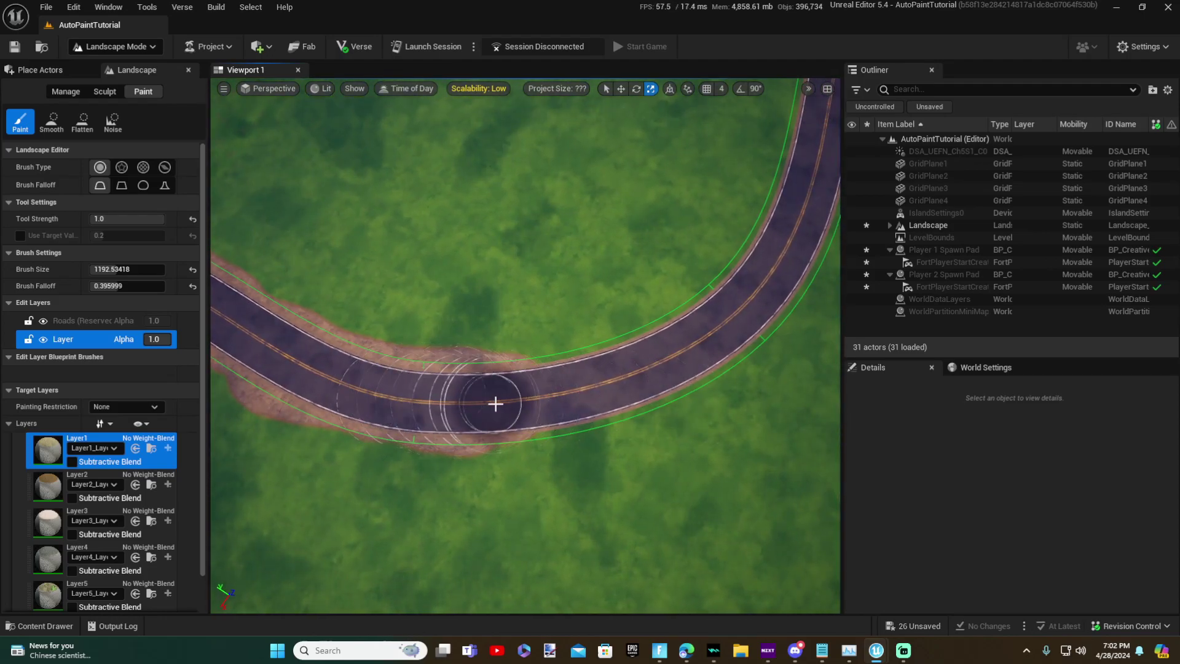
right_click_drag(555, 403, 443, 400)
middle_click_drag(491, 381, 464, 369)
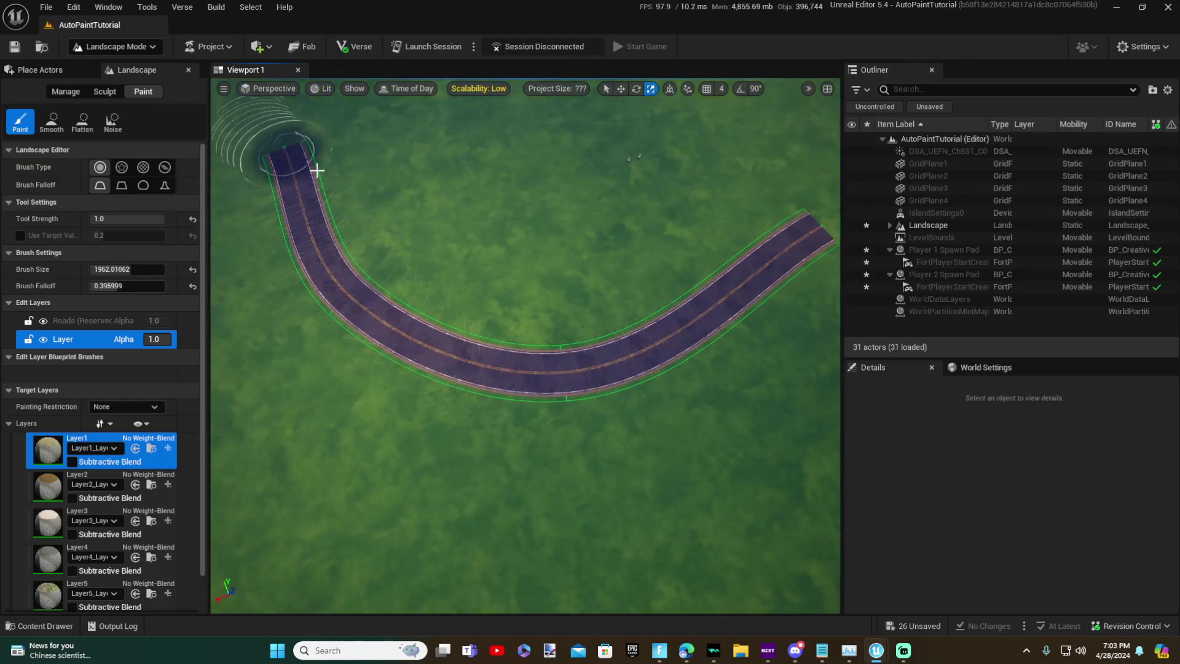
Select all connected road spline segments and set their landscape deformation layer name to Layer1.
mouse_move(283, 150)
right_mouse_down()
mouse_move(268, 151)
mouse_move(393, 120)
mouse_move(467, 126)
mouse_move(504, 147)
right_mouse_up()
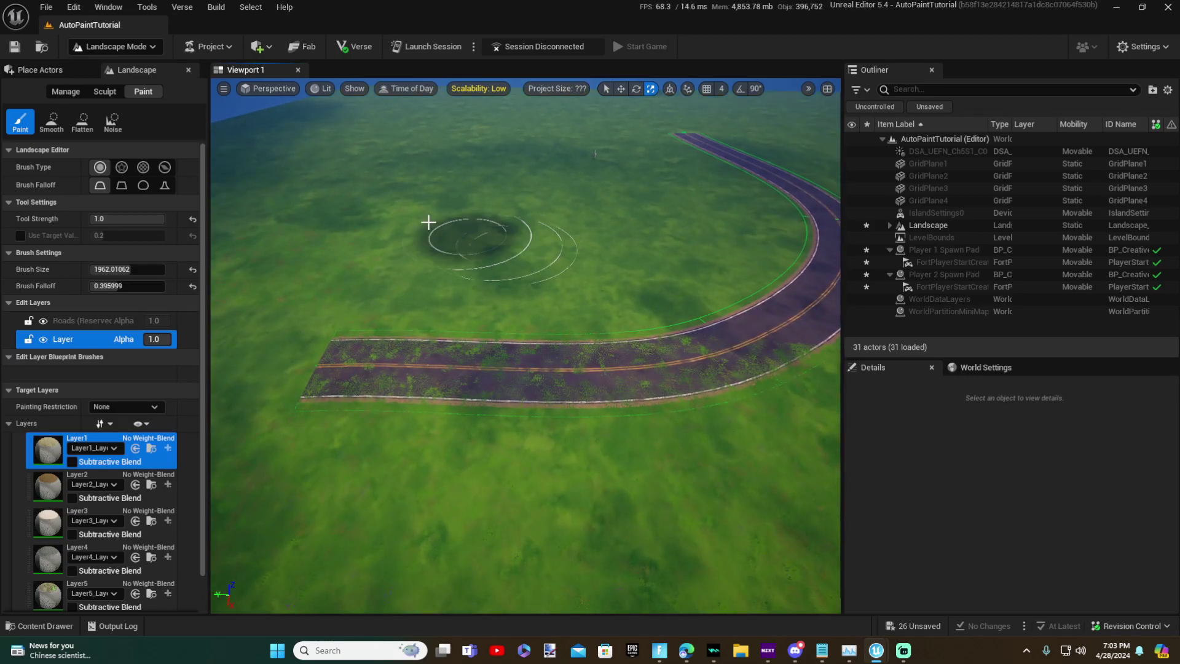
left_click(64, 92)
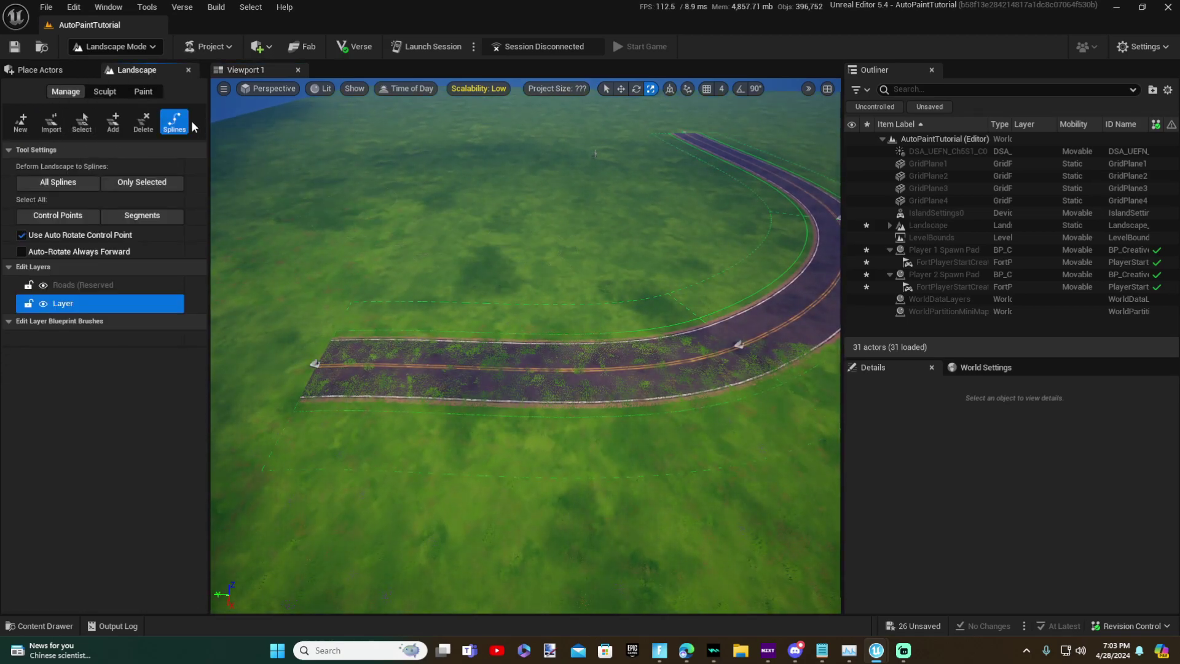
left_click(429, 358)
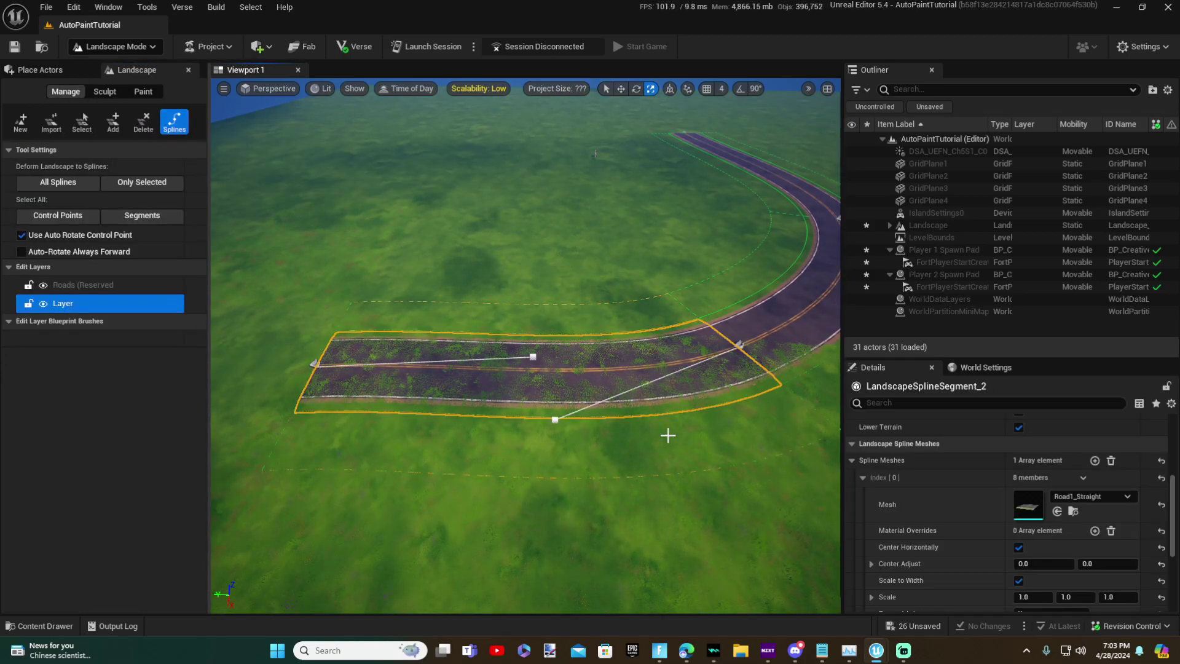
scroll(936, 503, "up", 5)
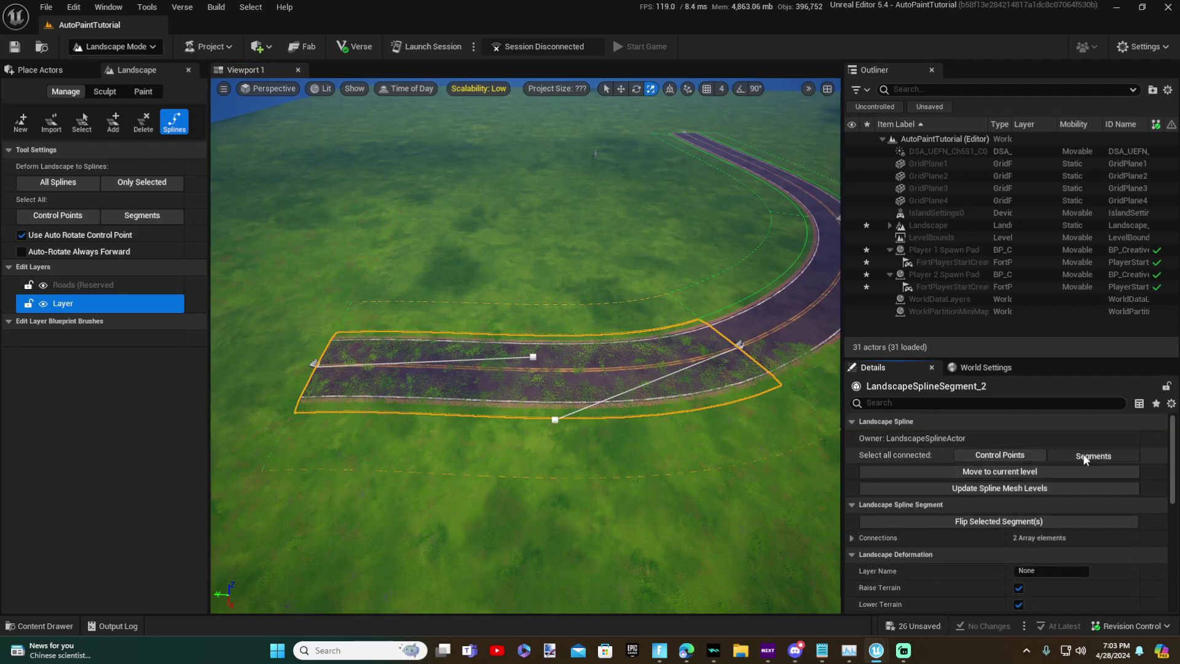
left_click(1085, 458)
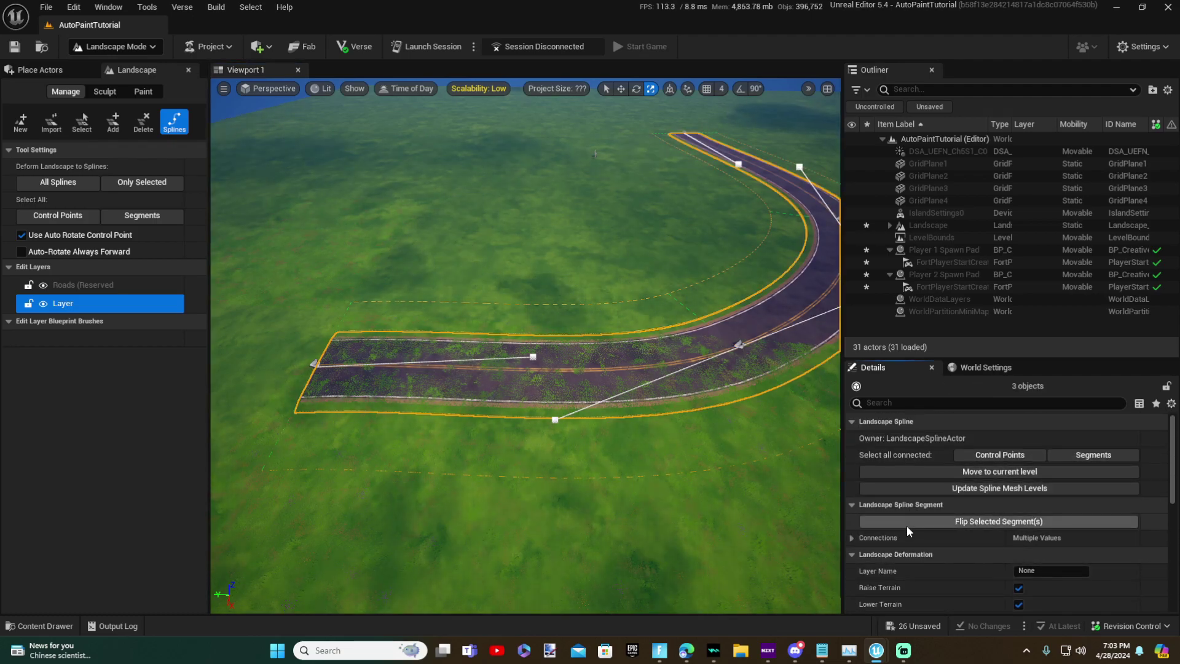
scroll(917, 536, "down", 1)
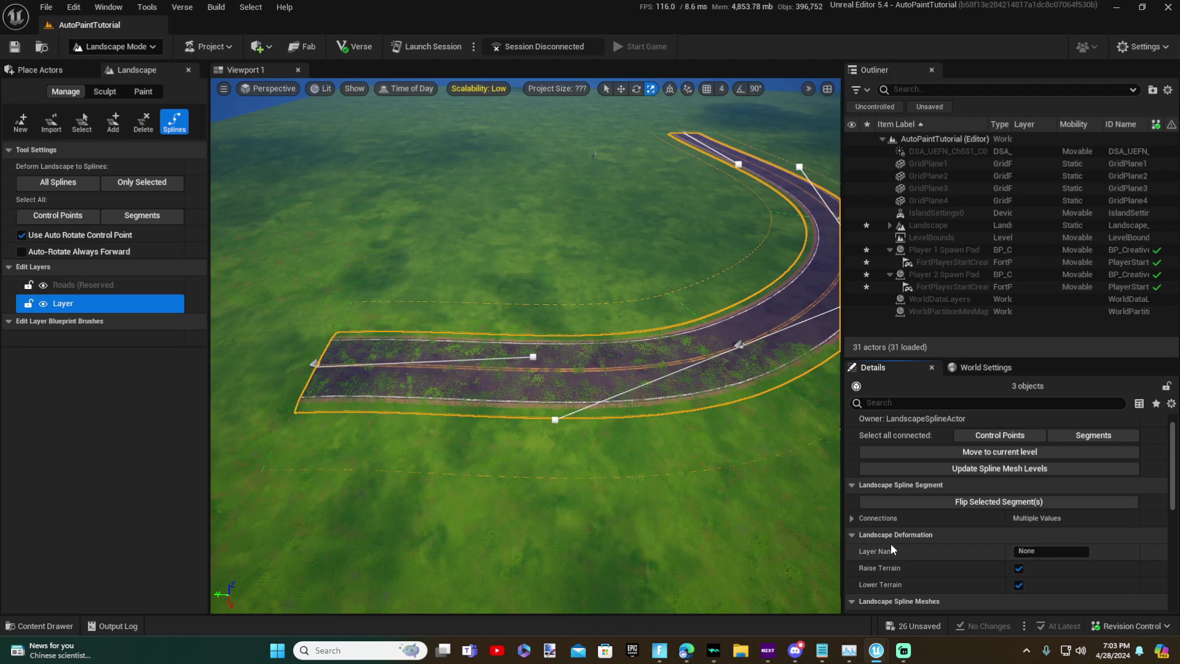
left_click(1046, 555)
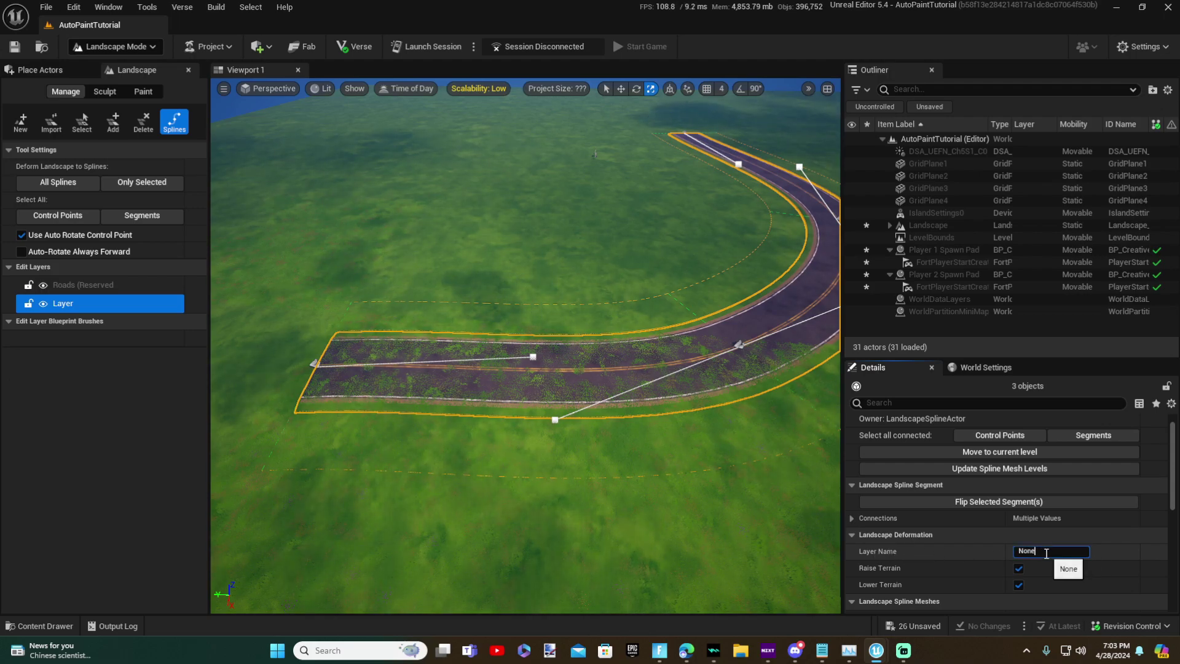
key("BackSpace")
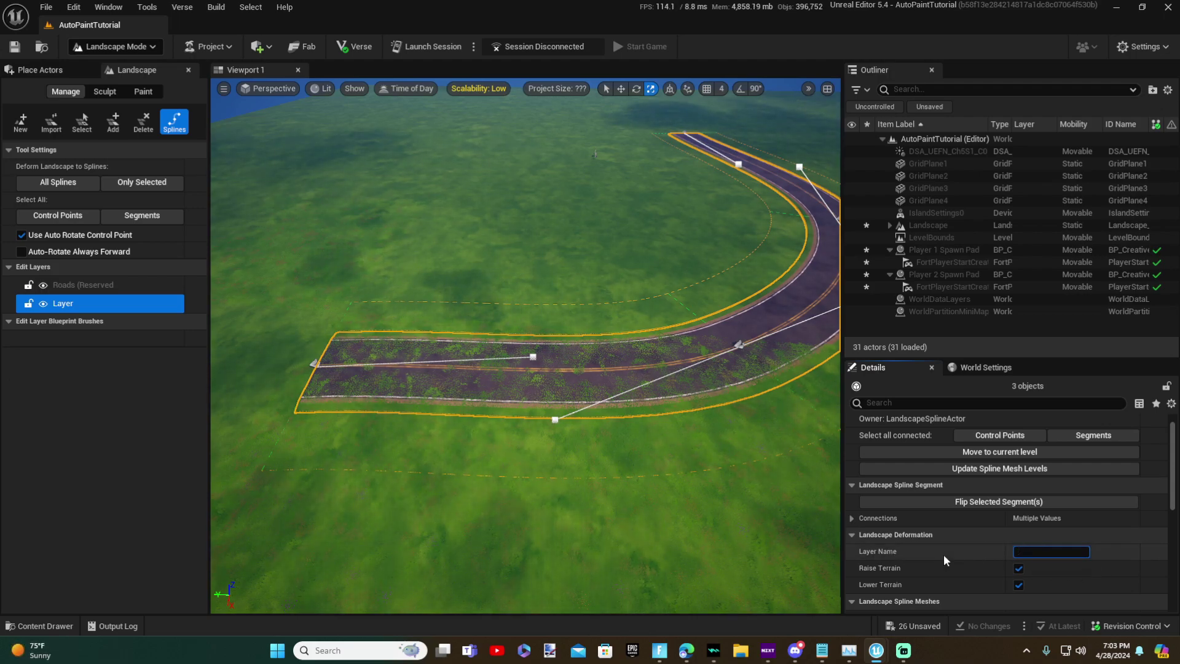
type("Layer")
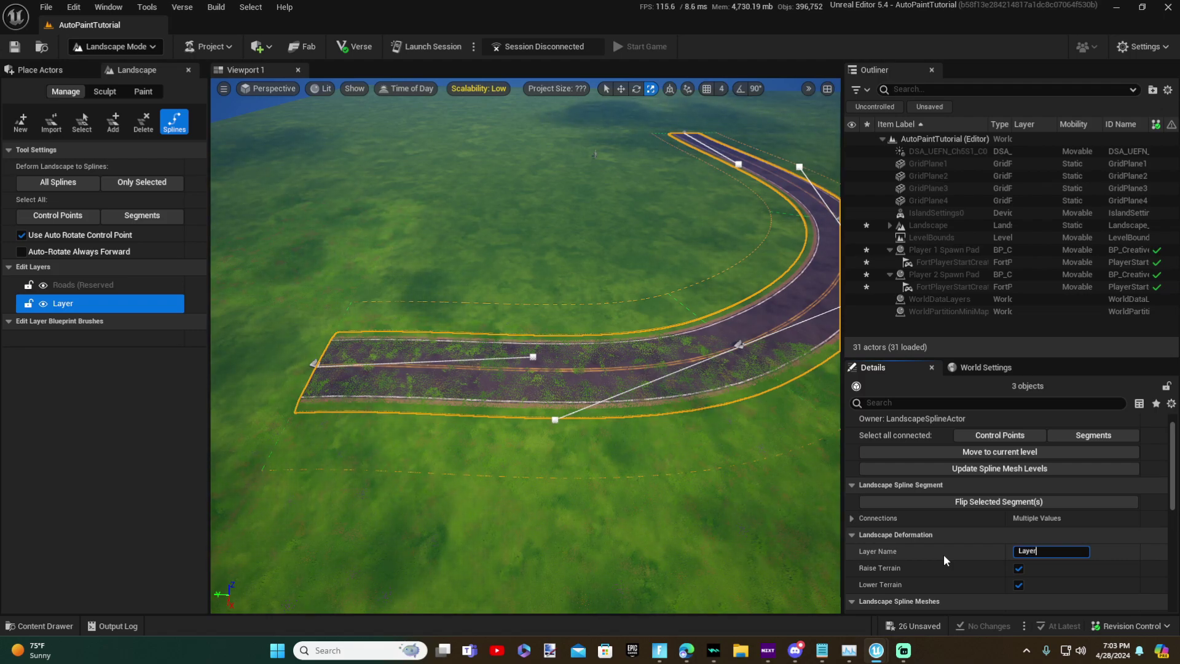
type("1")
key("Return")
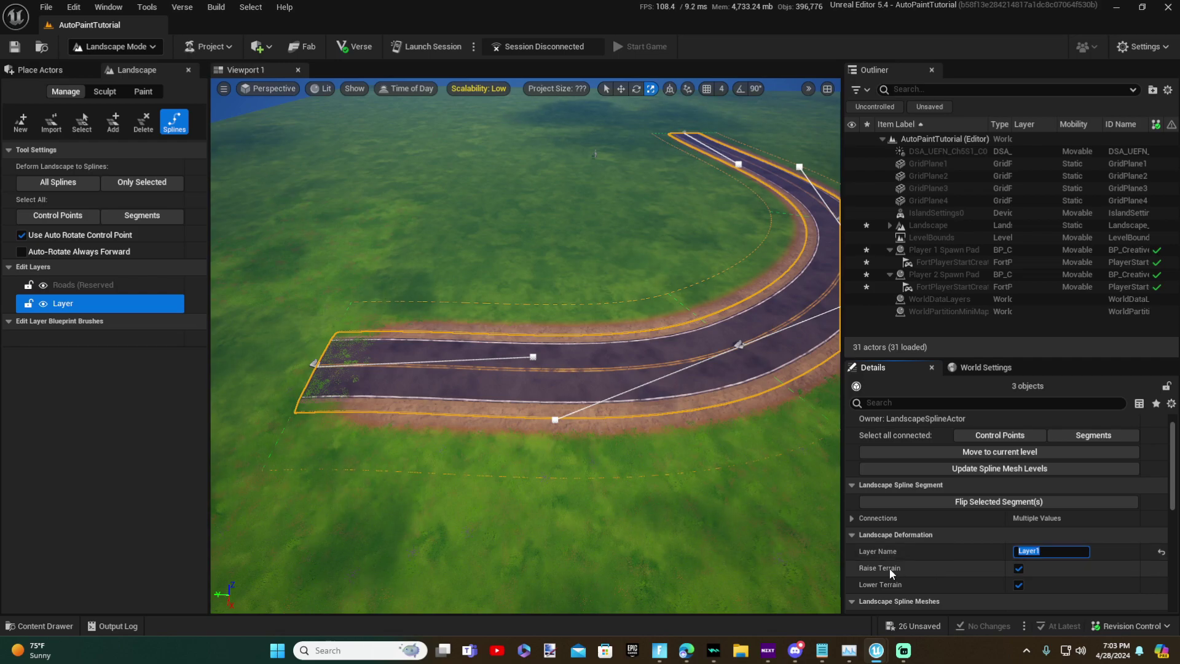
Try moving the control point at the road's end and undo the move.
right_click_drag(695, 431, 775, 406)
left_click(502, 306)
right_click_drag(501, 306, 568, 339)
key("w")
left_click_drag(566, 364, 282, 366)
mouse_move(283, 365)
right_mouse_down()
mouse_move(271, 442)
mouse_move(246, 393)
mouse_move(283, 366)
right_mouse_up()
key("ctrl+z")
Select all connected control points of the road spline.
right_click_drag(604, 359, 620, 390)
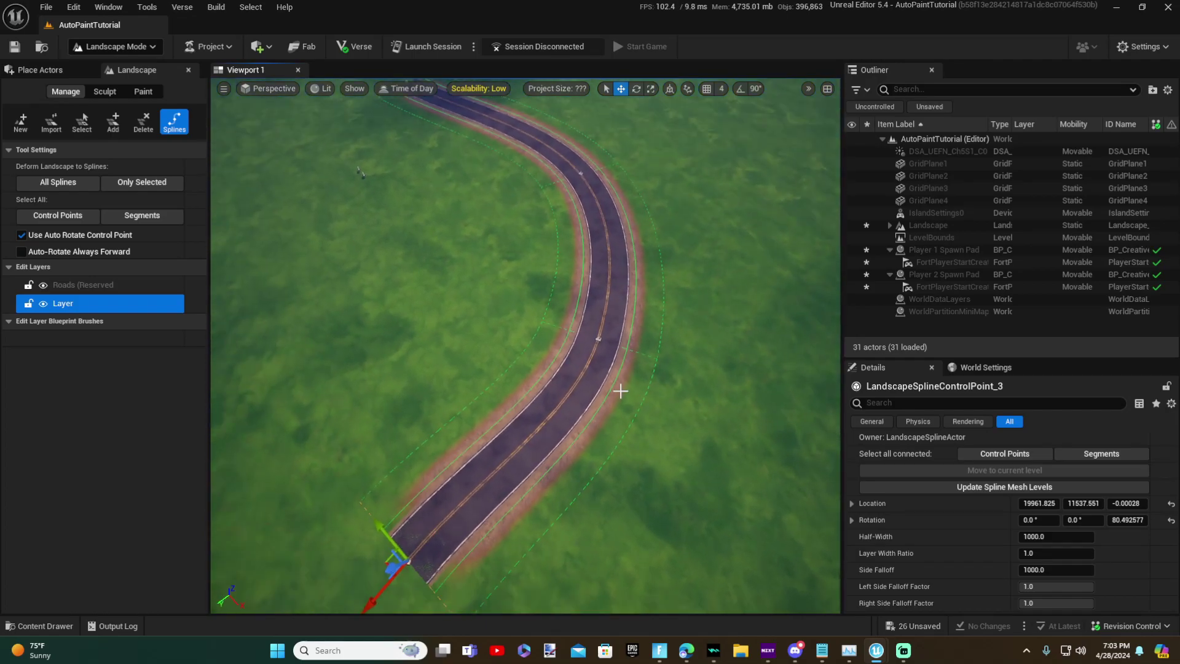
left_click(1012, 453)
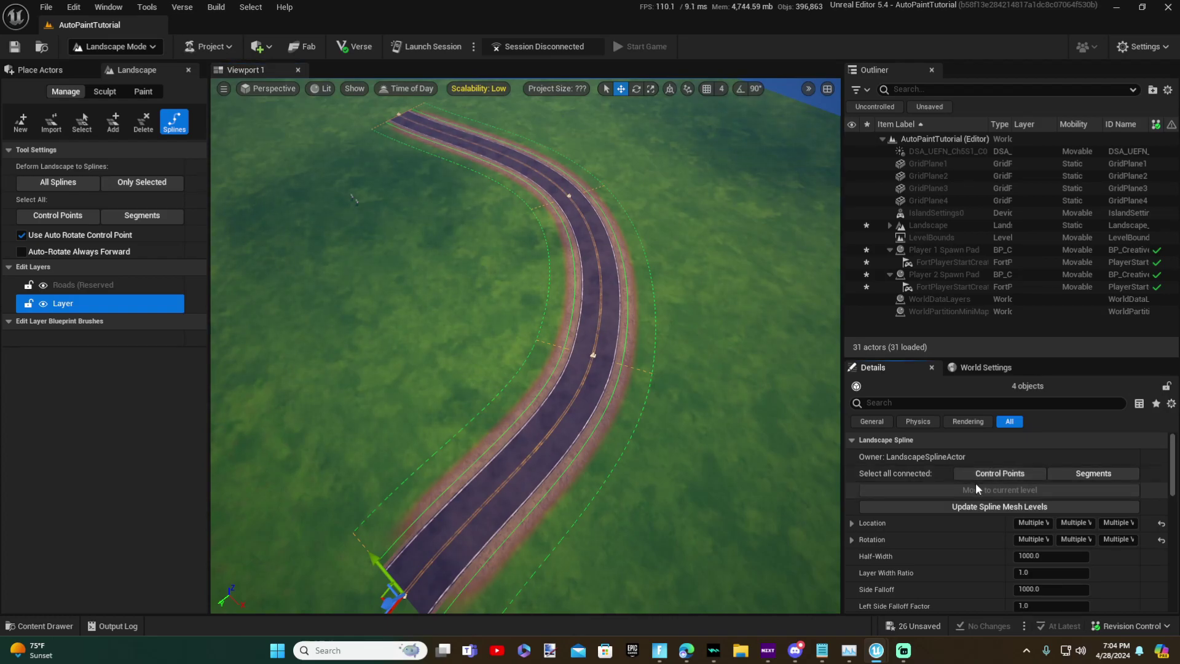
scroll(901, 552, "down", 1)
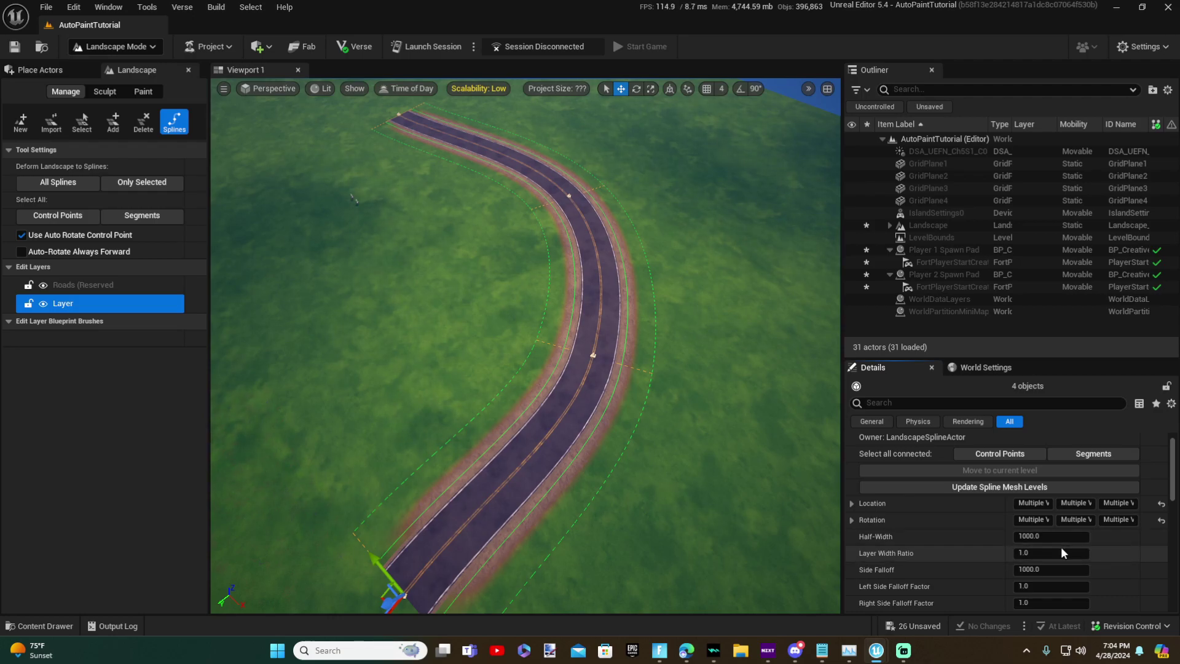
right_click_drag(646, 369, 744, 363)
key("w")
right_click_drag(756, 557, 756, 541)
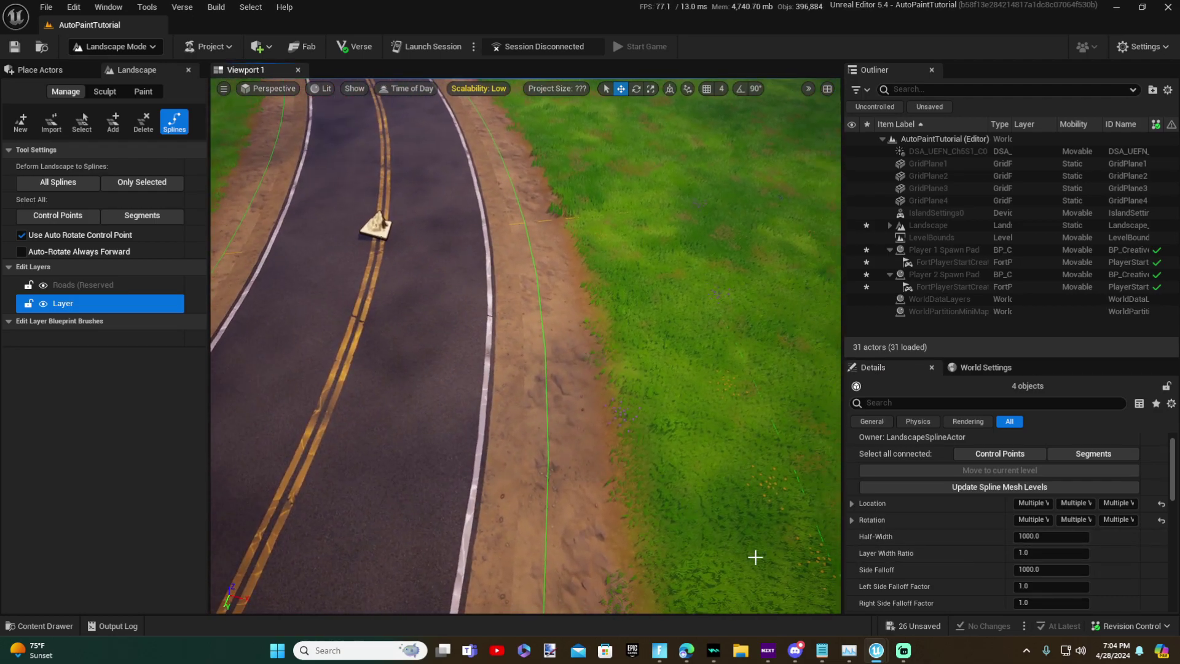
Try layer width ratios of 0.9 and 0.01 on the selected control points and inspect the painted road edges.
left_click(1044, 552)
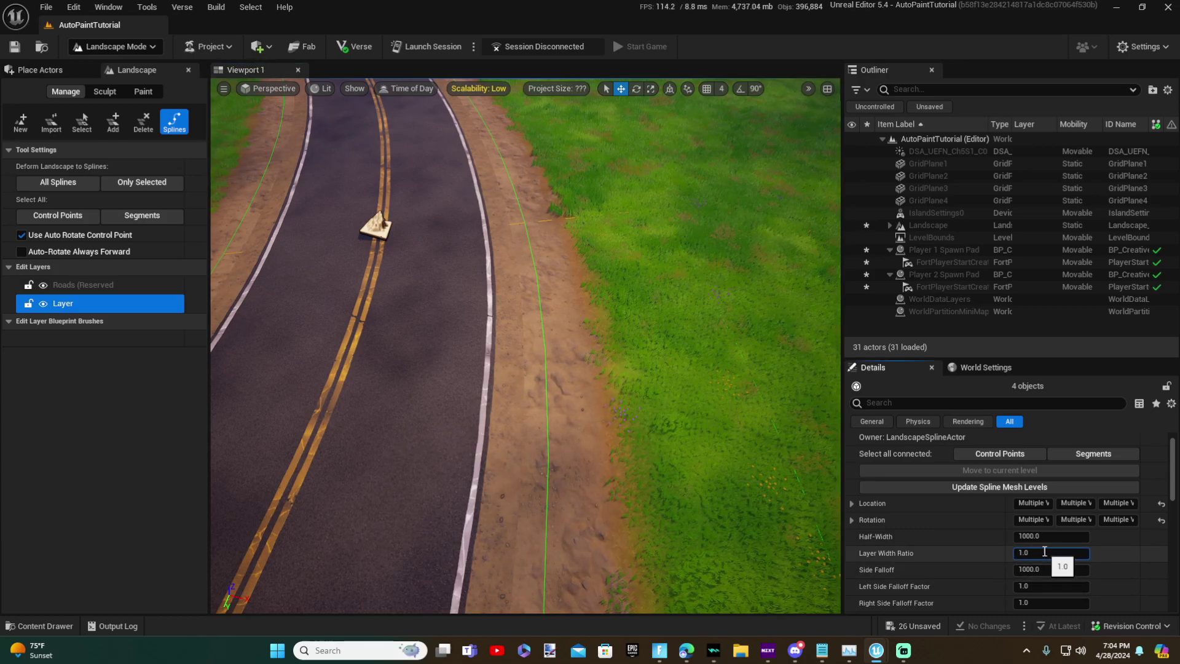
key("BackSpace")
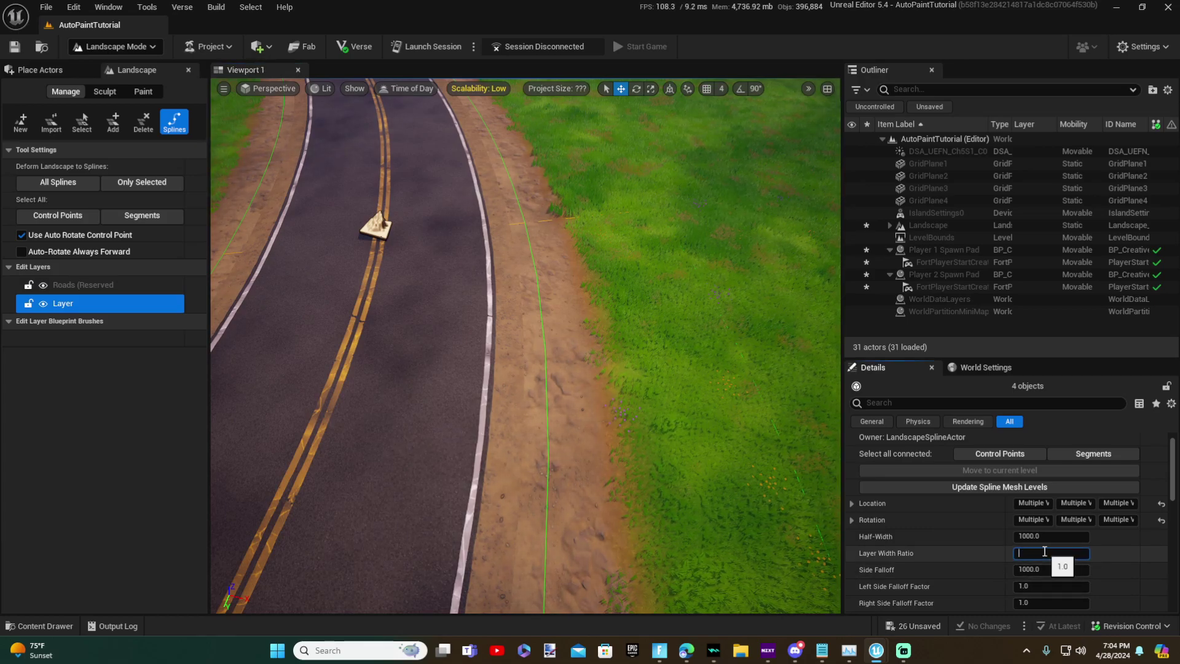
type("0")
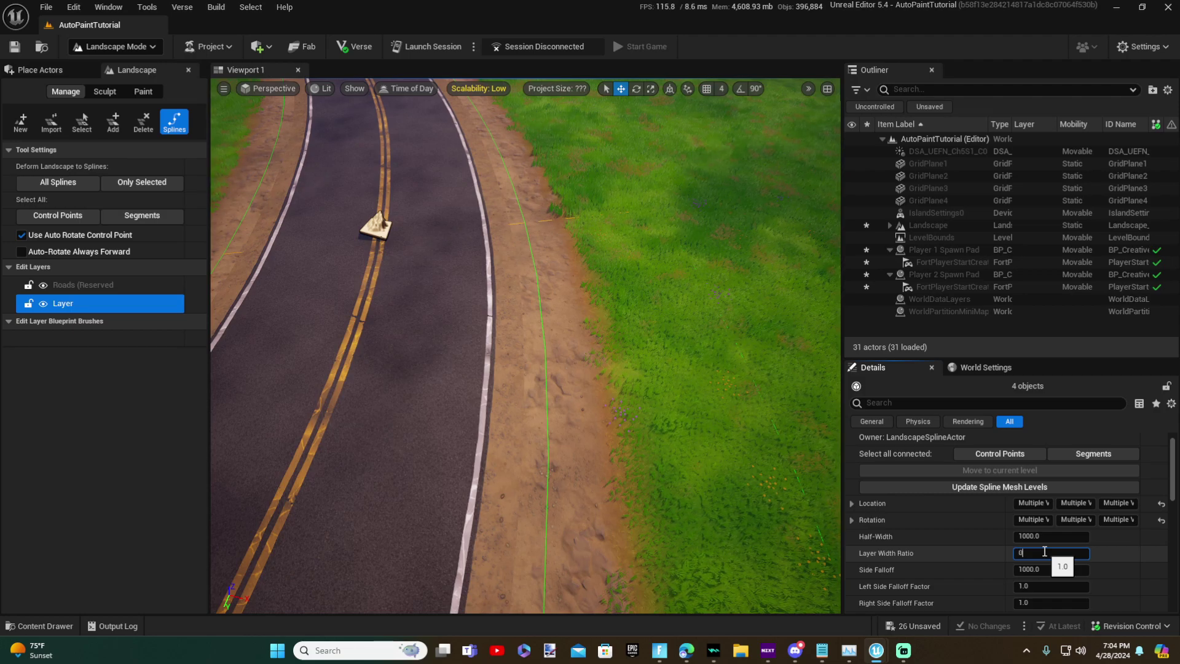
type(".9")
key("Return")
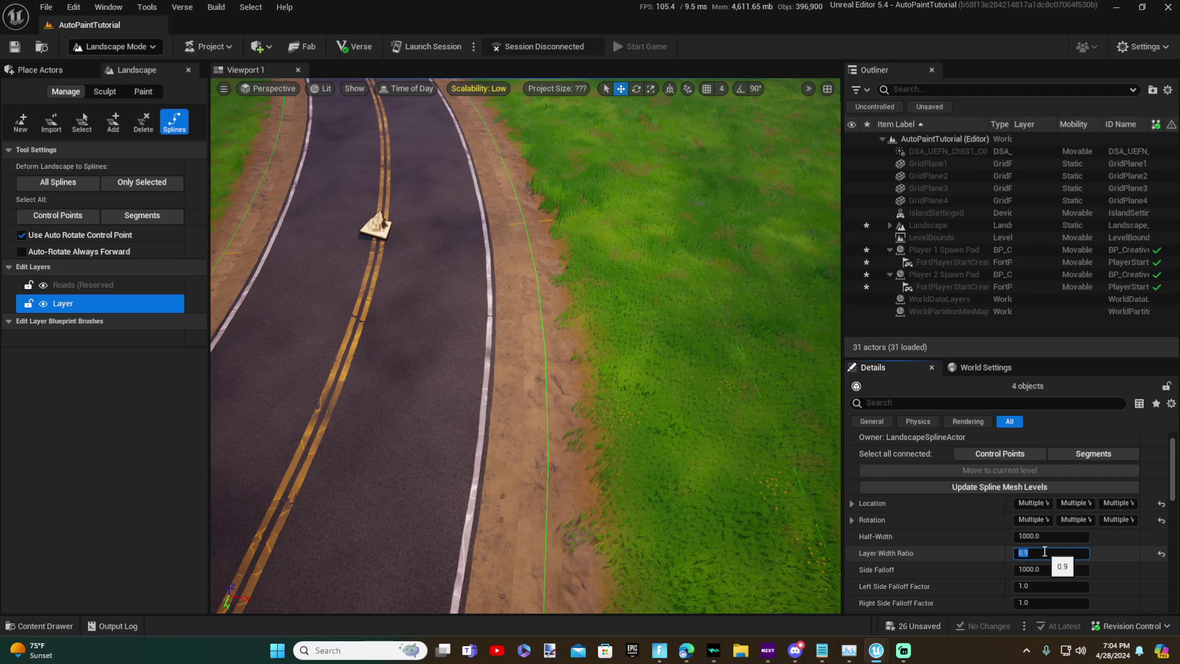
type("0.01")
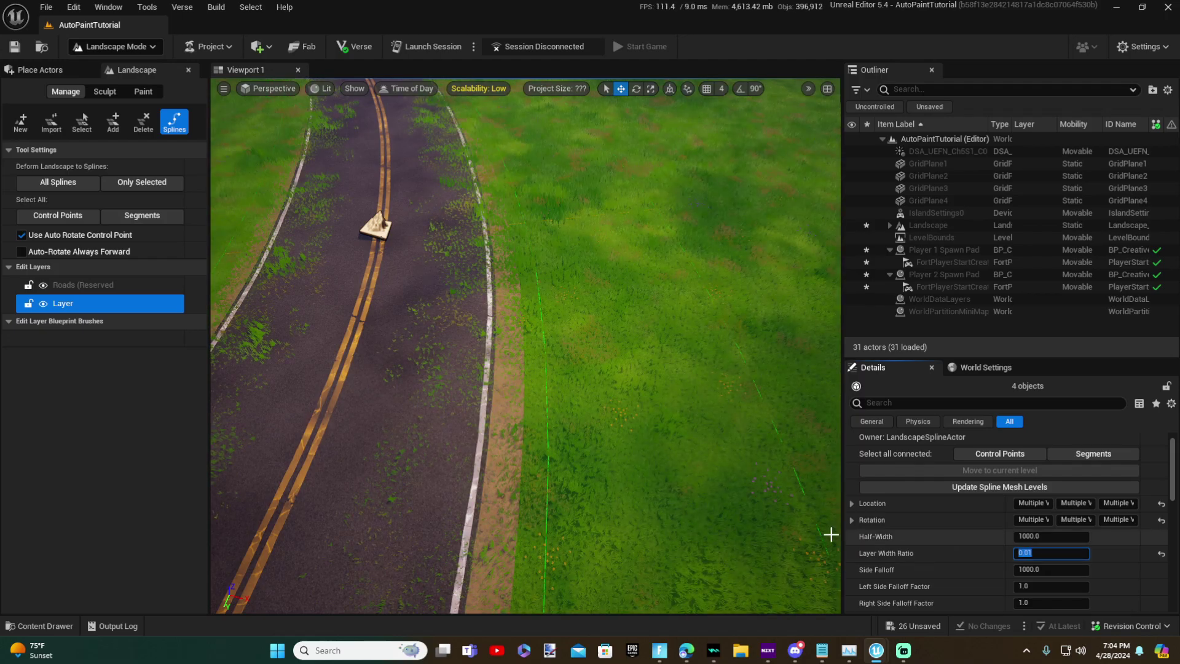
key("Return")
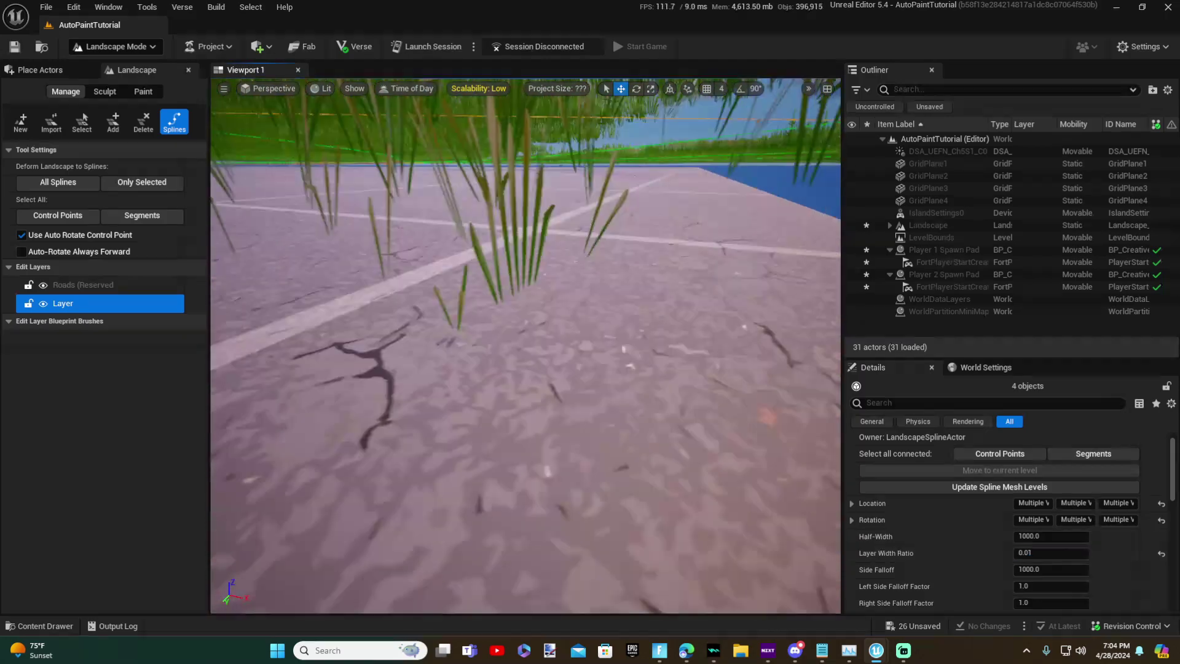
key("w")
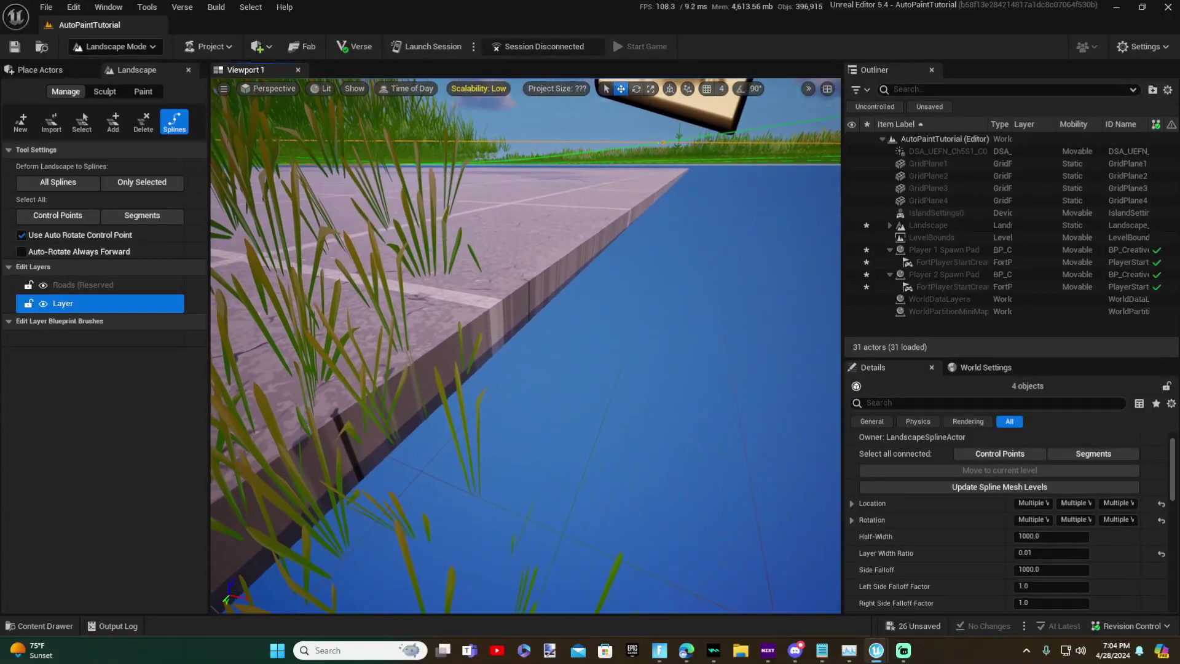
key("w")
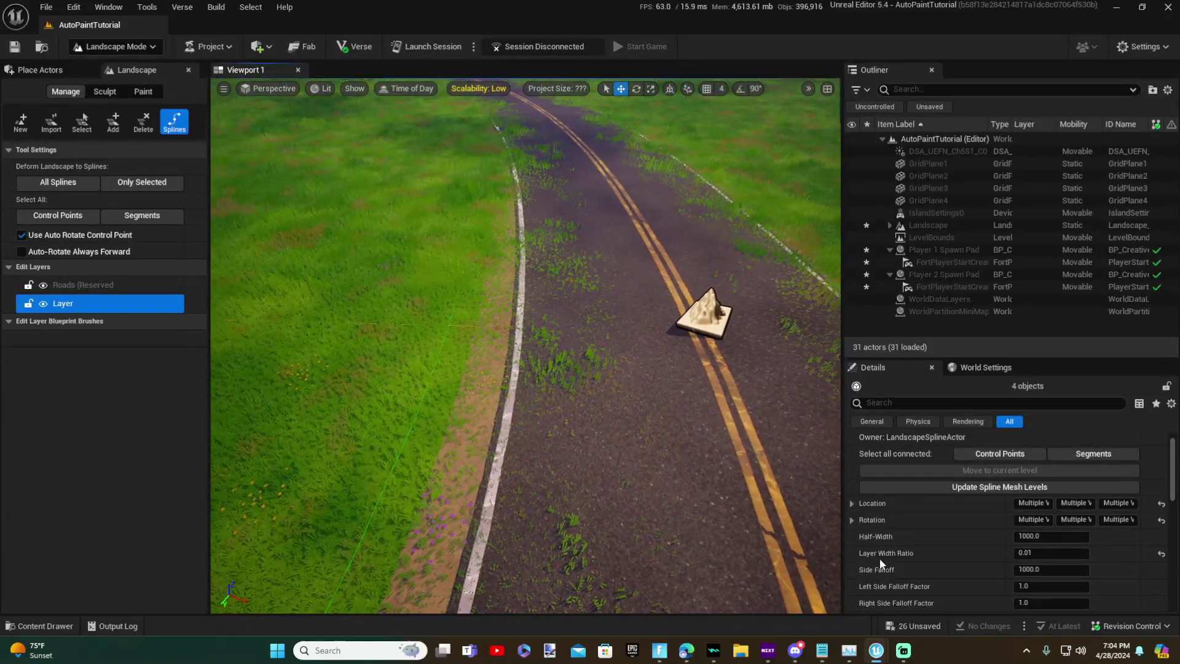
Set the layer width ratio of all selected control points to 0.8.
left_click(1047, 553)
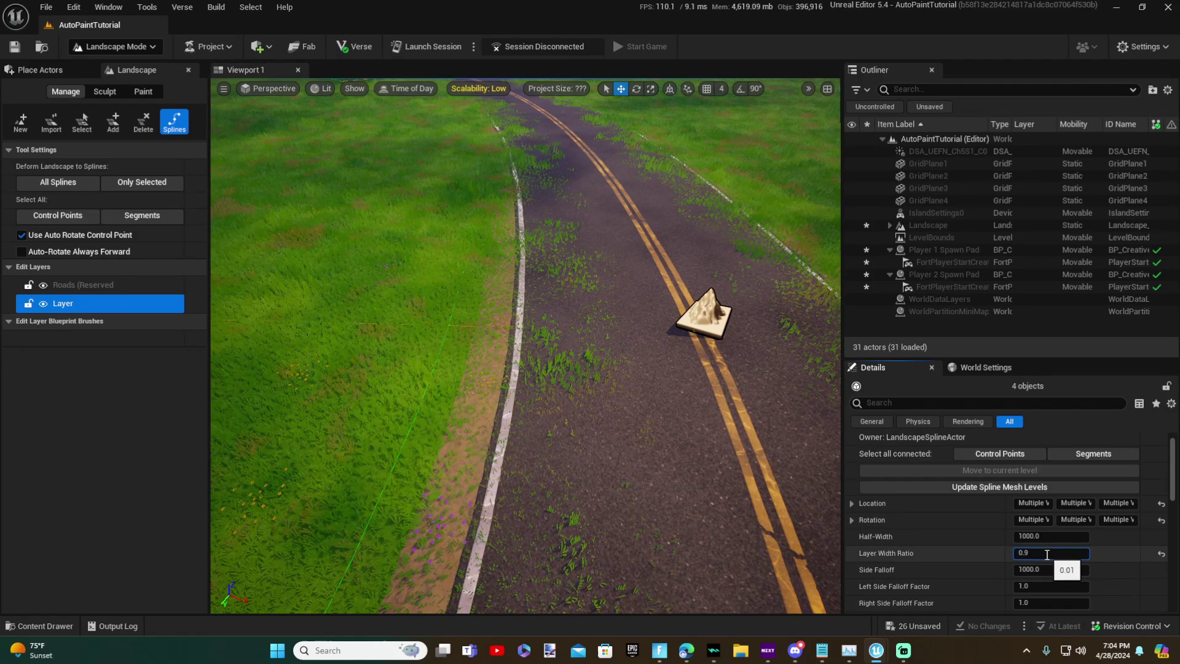
key("Return")
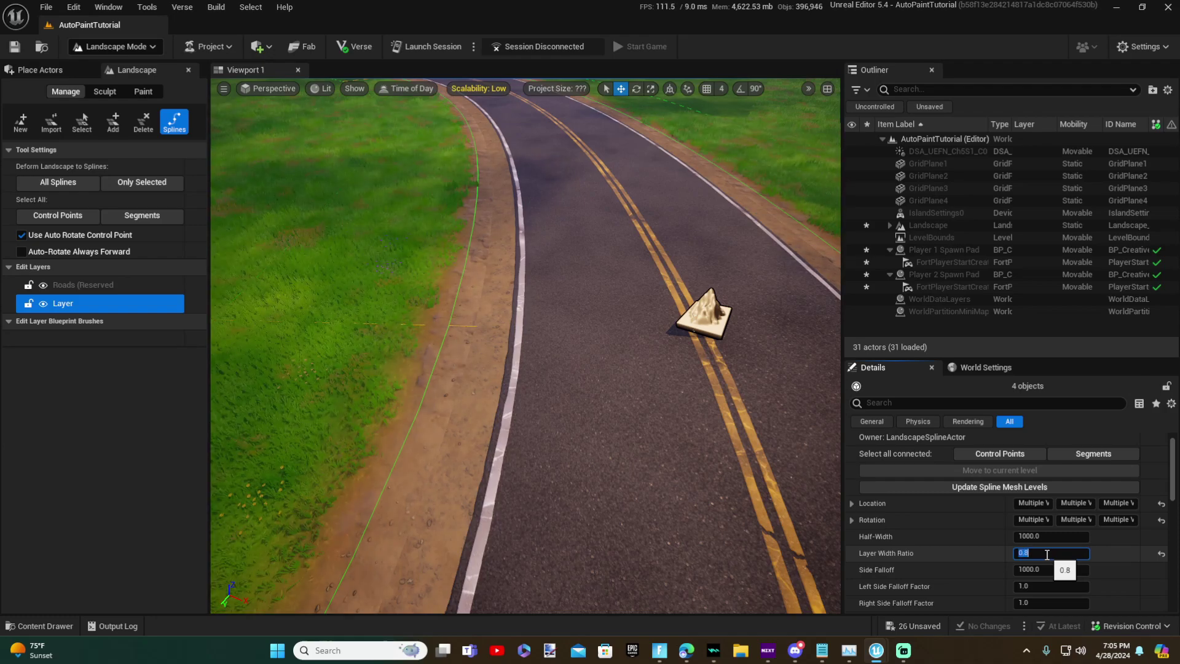
mouse_move(661, 526)
right_mouse_down()
mouse_move(394, 517)
mouse_move(421, 375)
mouse_move(682, 443)
mouse_move(664, 527)
right_mouse_up()
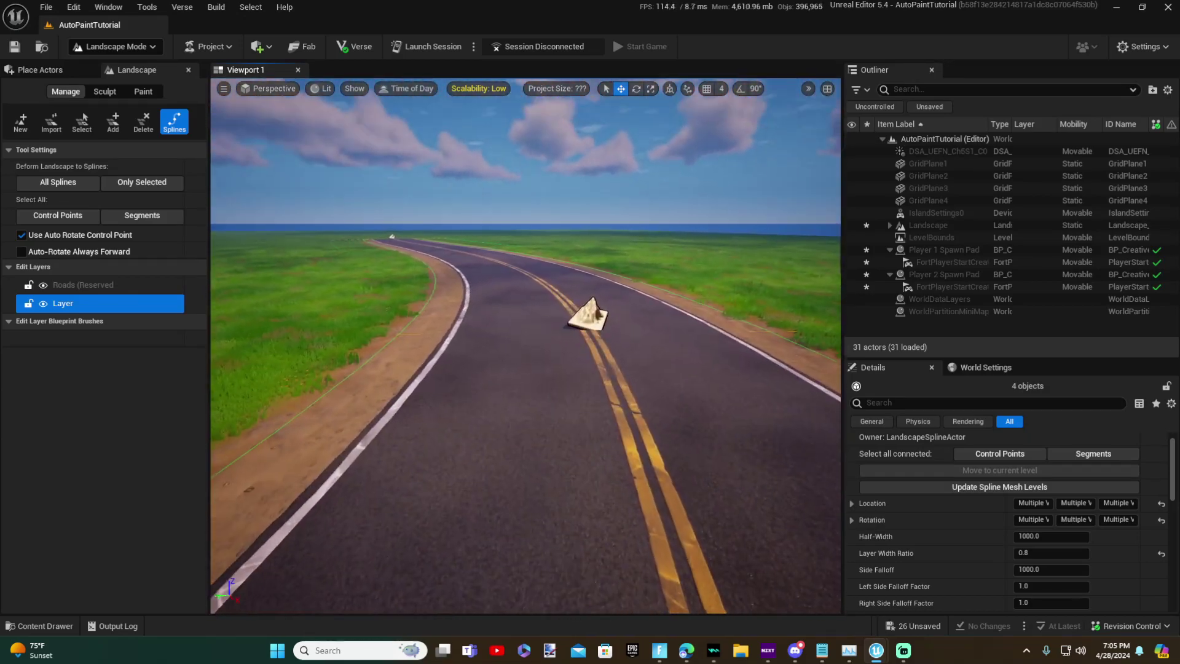
Extend the road spline with additional control points across the landscape and join its ends into a closed loop.
mouse_move(633, 474)
right_mouse_down()
mouse_move(633, 547)
mouse_move(633, 474)
mouse_move(646, 461)
right_mouse_up()
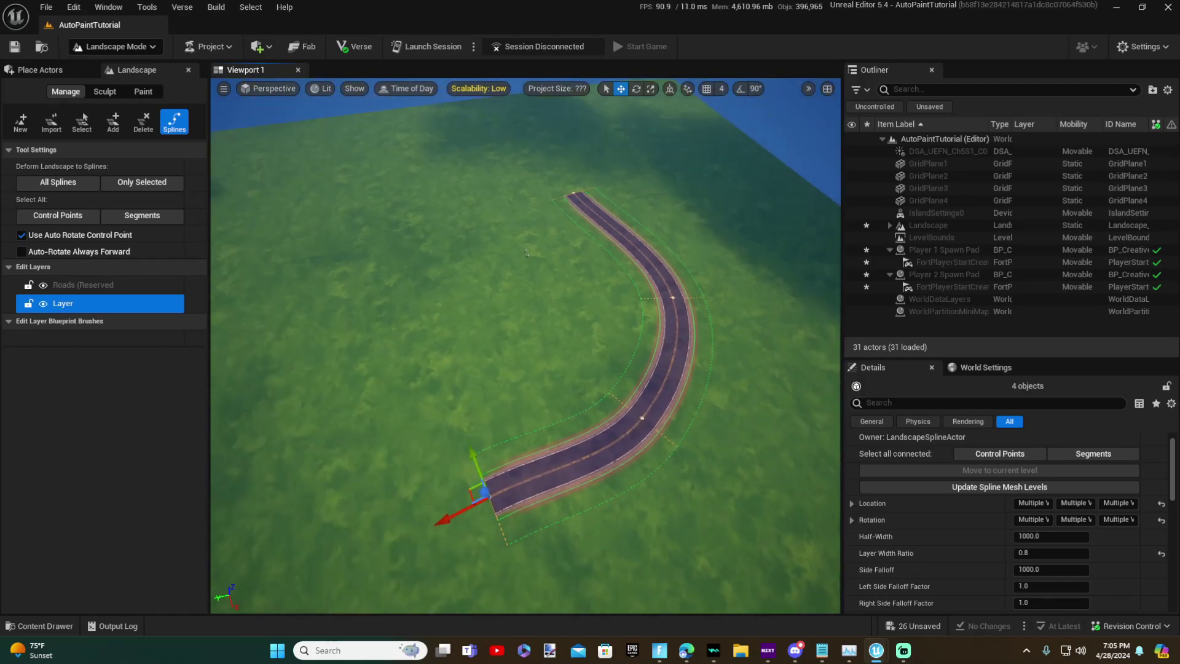
left_click(623, 418)
left_click(486, 506)
right_click_drag(559, 480, 491, 477)
right_click_drag(524, 438, 578, 443)
left_click(313, 389, "ctrl")
right_click_drag(314, 388, 368, 389)
left_click(477, 398, "ctrl")
right_click_drag(477, 397, 295, 398)
left_click(546, 485, "ctrl")
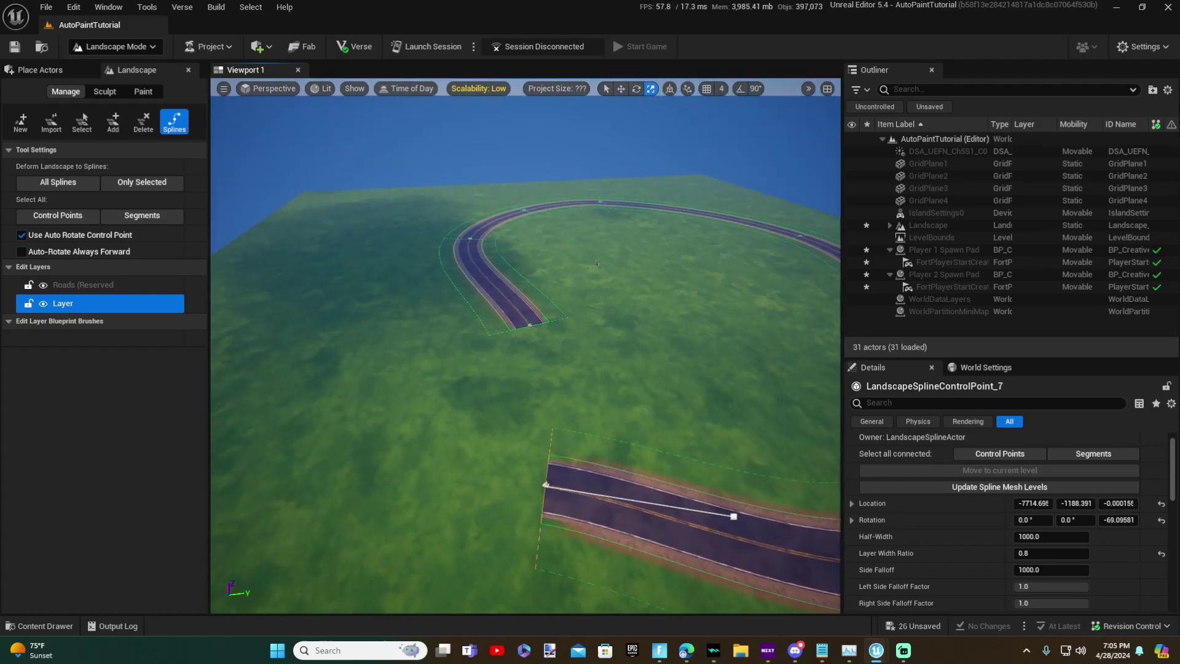
right_click_drag(546, 485, 492, 485)
left_click(523, 400, "ctrl")
right_click_drag(523, 392, 688, 387)
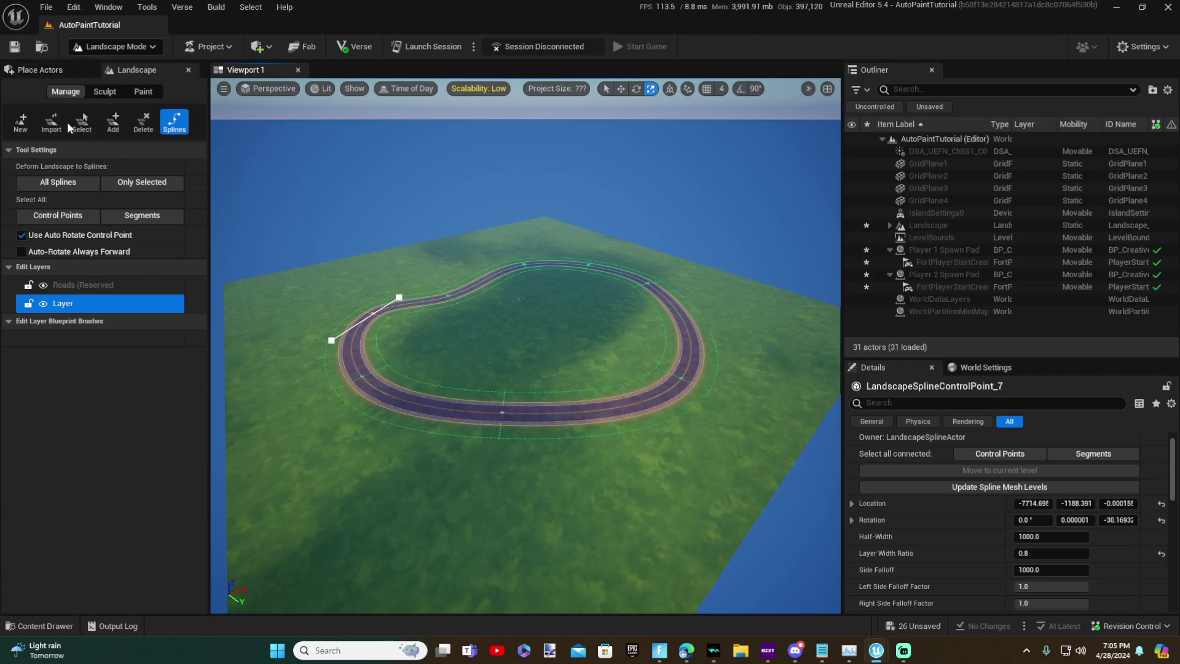
Create a new landscape edit layer named Water.
left_click(80, 286)
left_click(83, 304)
right_click(79, 314)
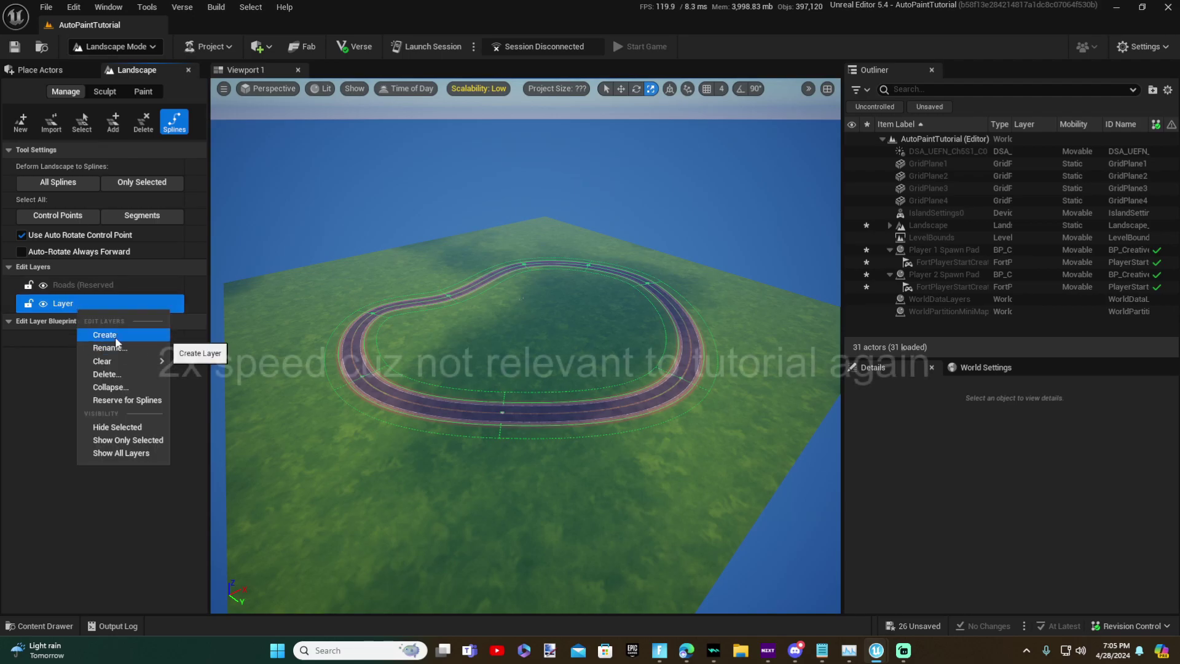
left_click(116, 336)
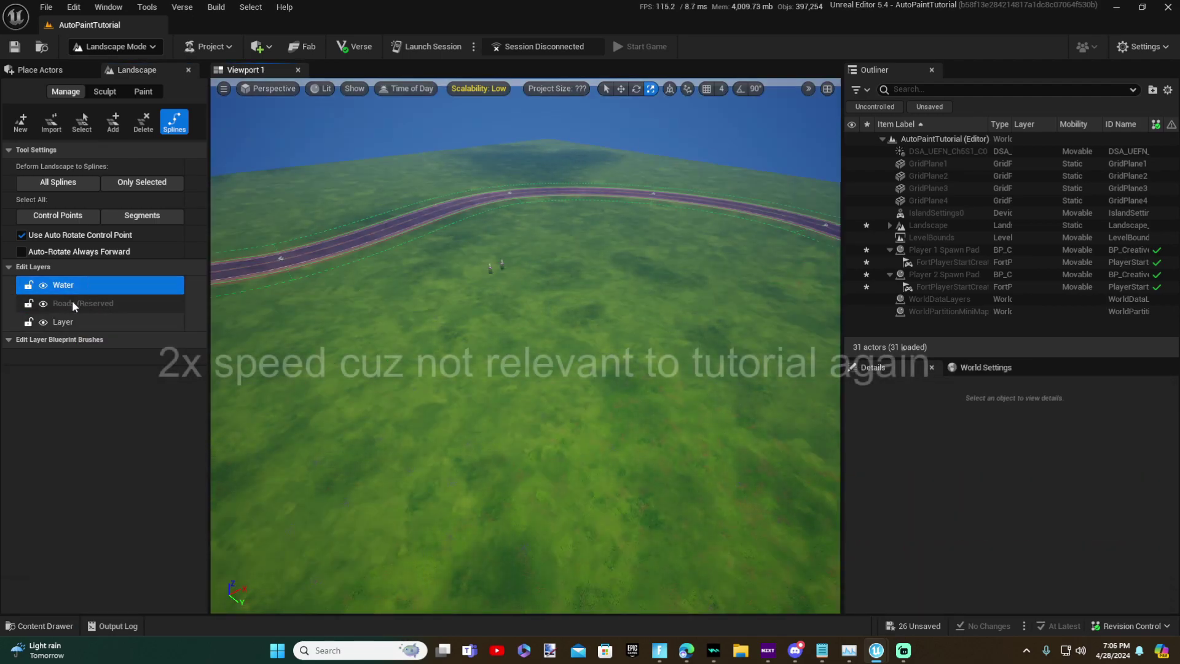
Place the River asset from the Fortnite Environment Water folder on the grass inside the road loop.
left_click(46, 626)
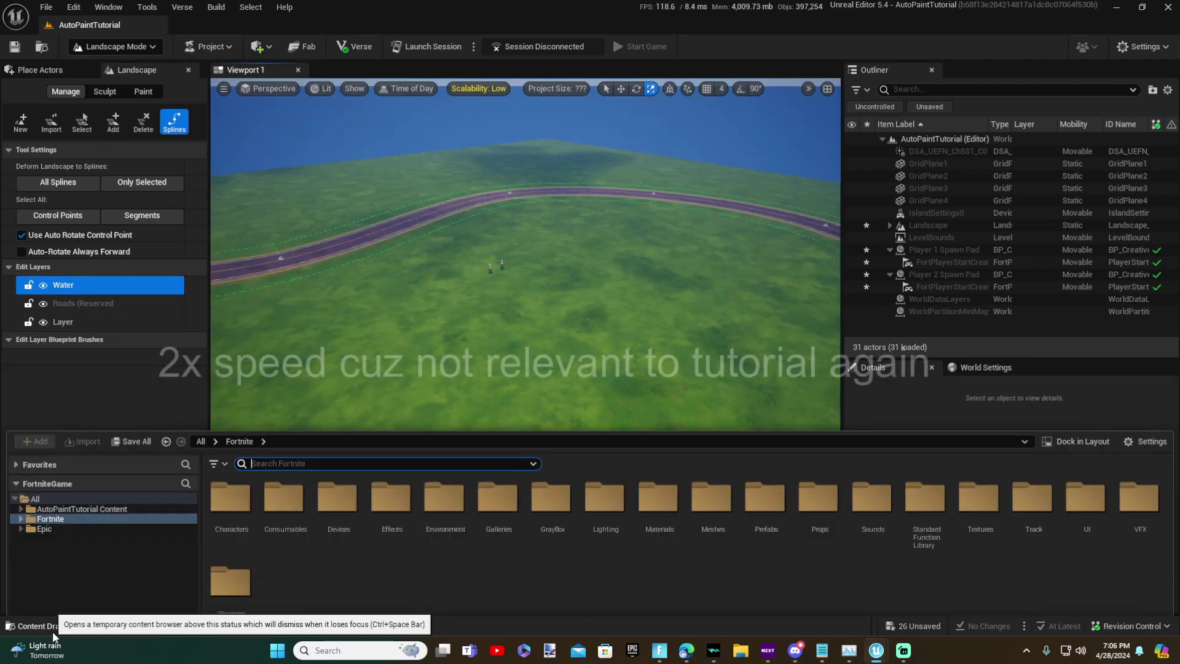
left_click(50, 457)
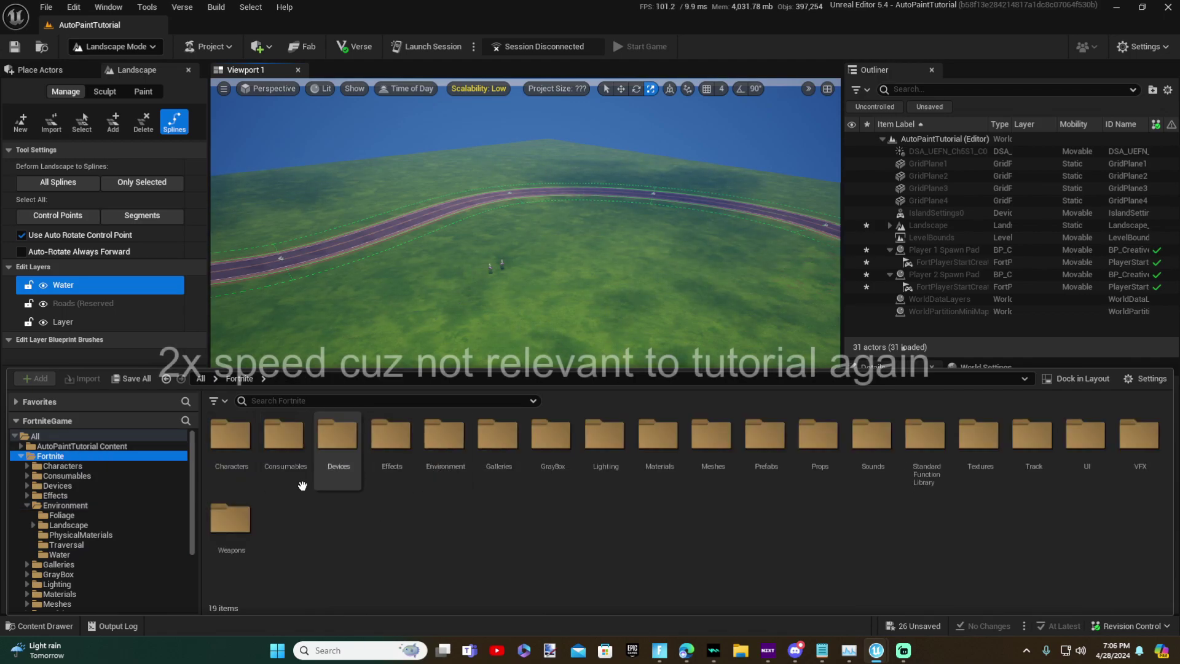
double_click(444, 435)
double_click(445, 437)
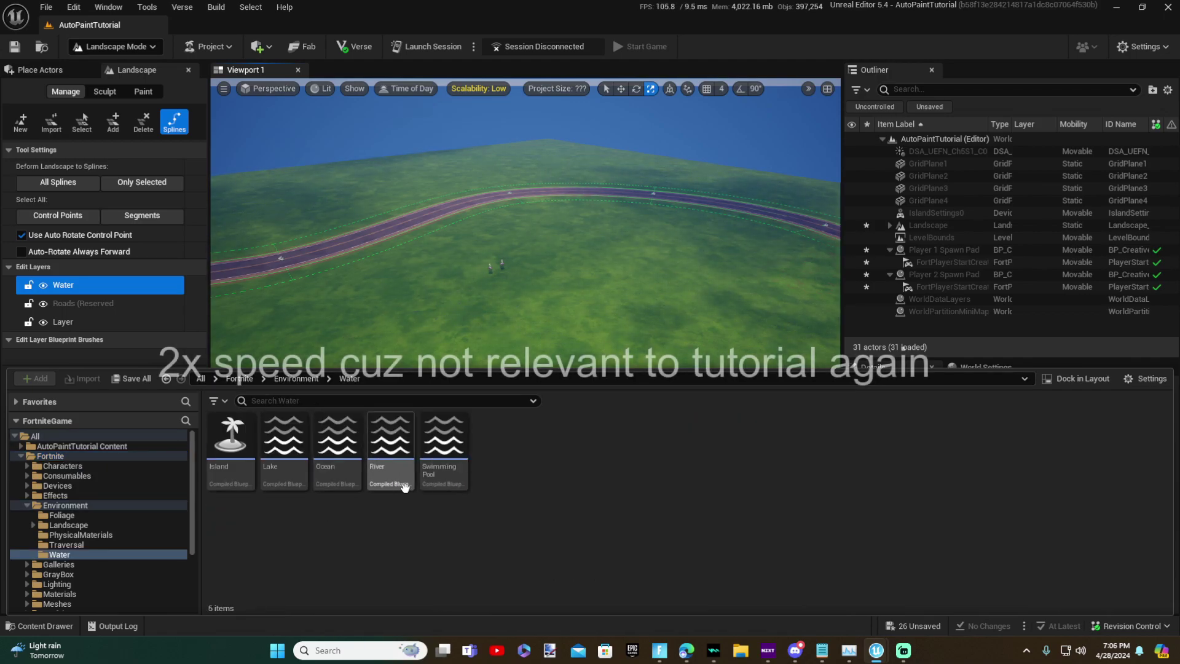
mouse_move(405, 488)
left_mouse_down()
mouse_move(470, 435)
mouse_move(616, 382)
left_mouse_up()
Place the Lake asset from the Water folder so that it overlaps the river's end.
left_click(65, 628)
left_click(236, 471)
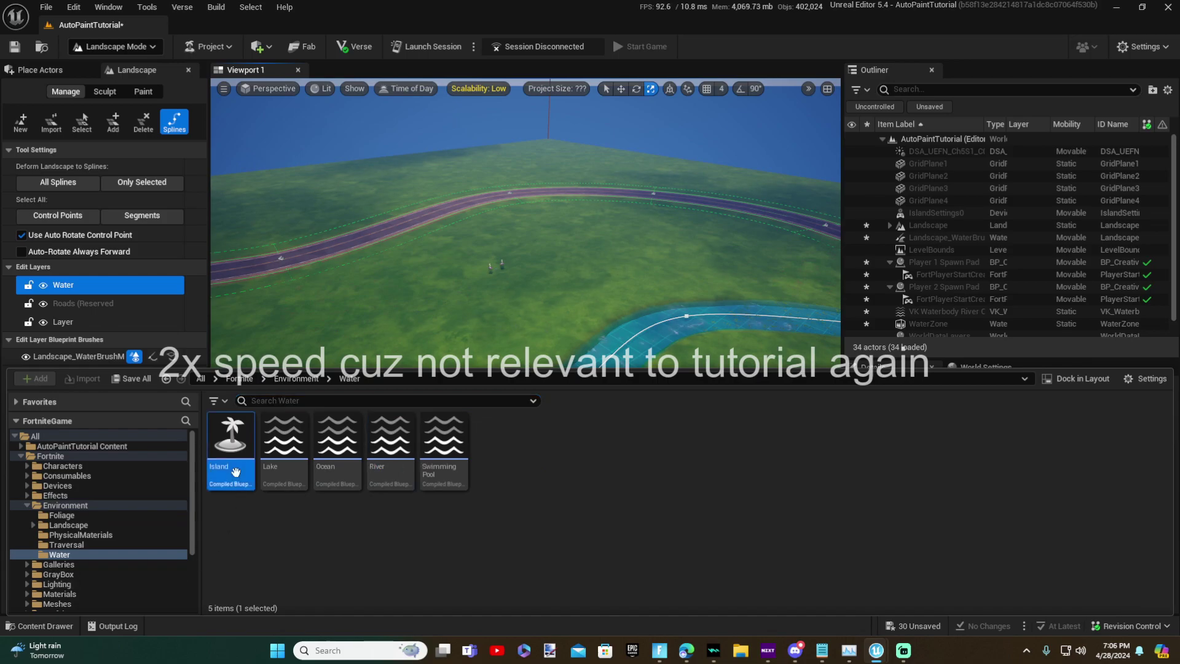
mouse_move(298, 479)
left_mouse_down()
mouse_move(414, 390)
mouse_move(293, 493)
left_mouse_up()
right_click_drag(519, 361, 480, 394)
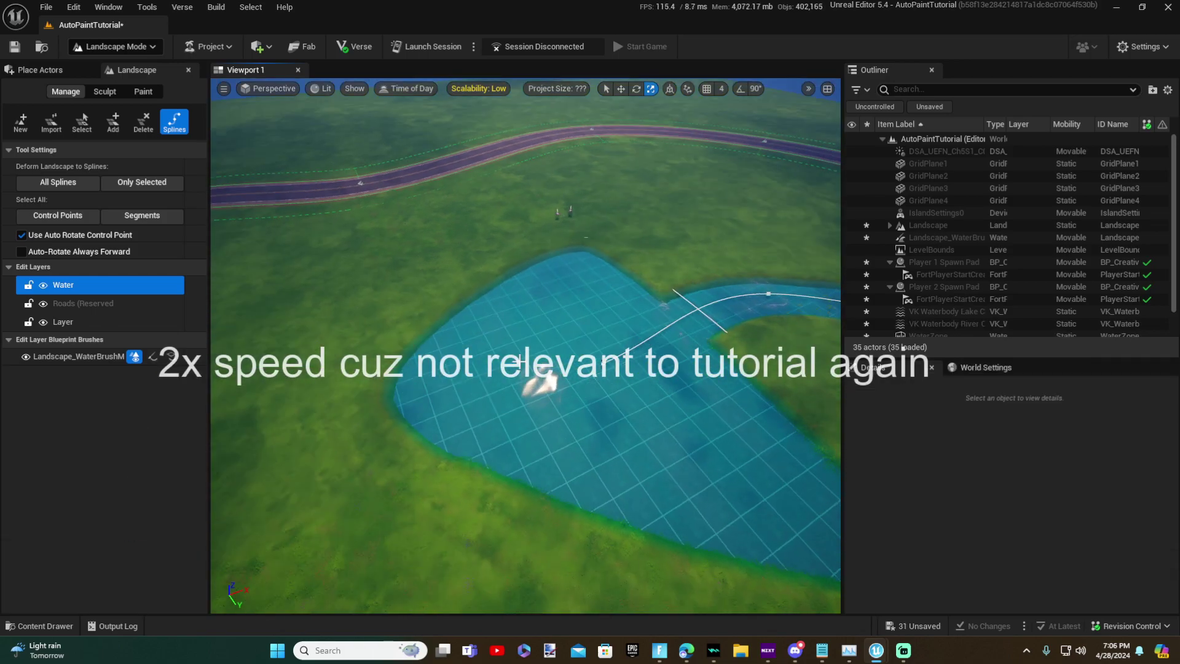
In Selection mode, filter the Outliner by "water" and raise the lake and river above the surrounding terrain.
scroll(520, 362, "down", 5)
left_click(117, 48)
left_click(106, 66)
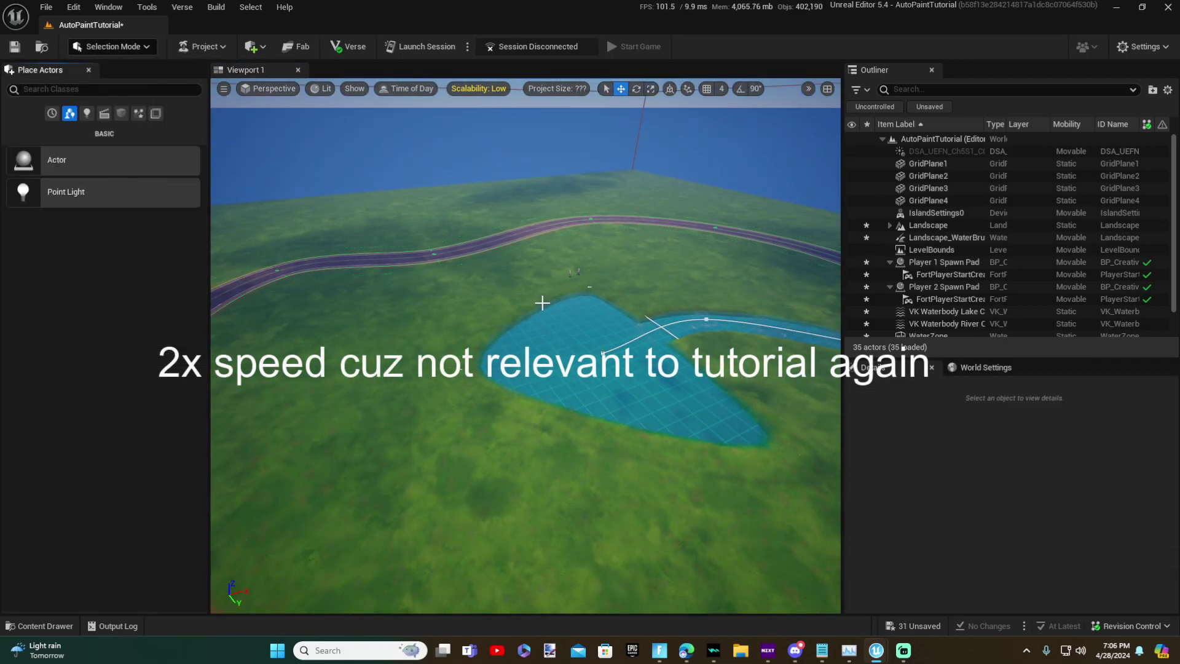
left_click(548, 309)
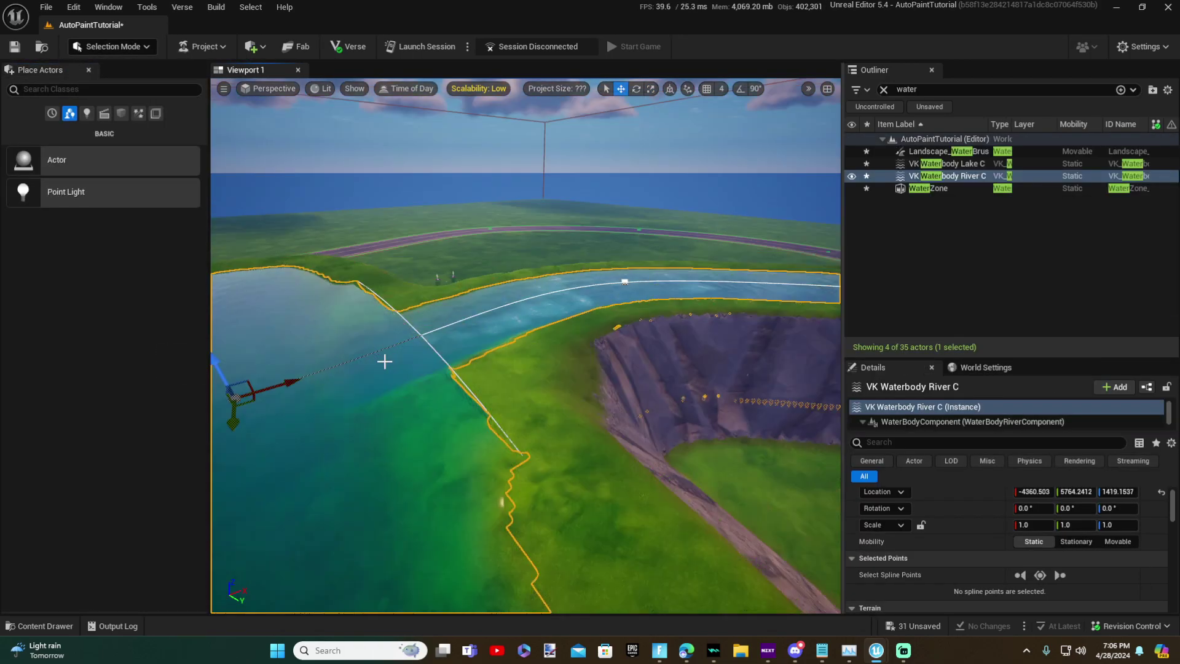
right_click_drag(385, 361, 369, 314)
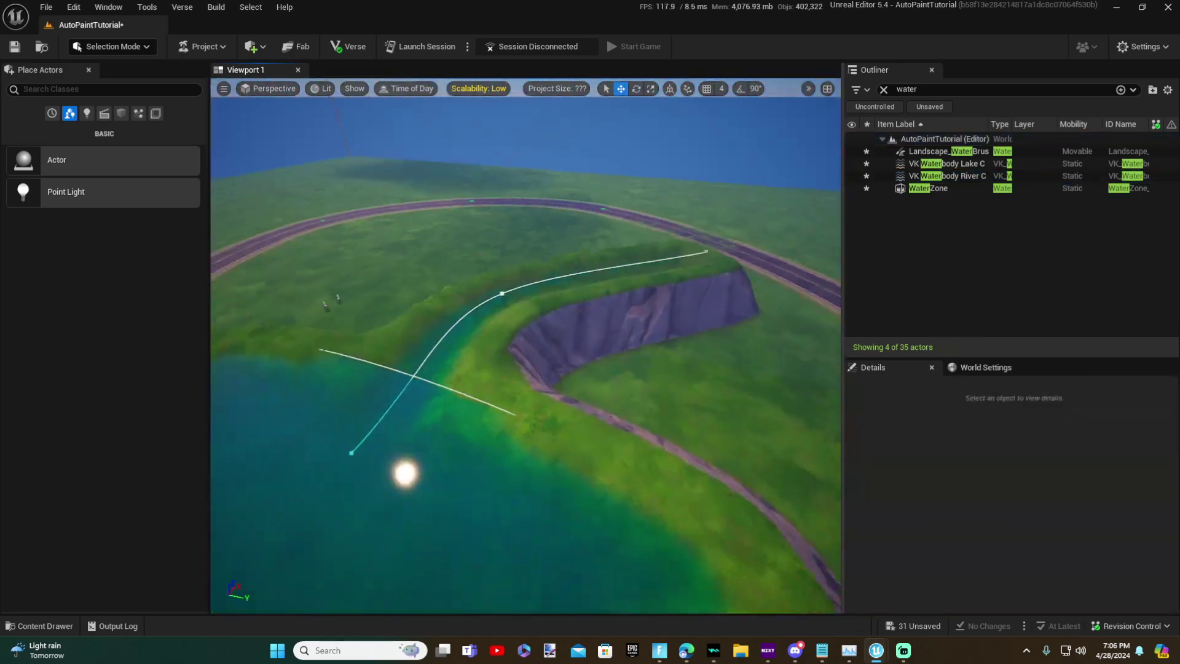
right_click_drag(526, 344, 461, 363)
right_click_drag(635, 362, 522, 522)
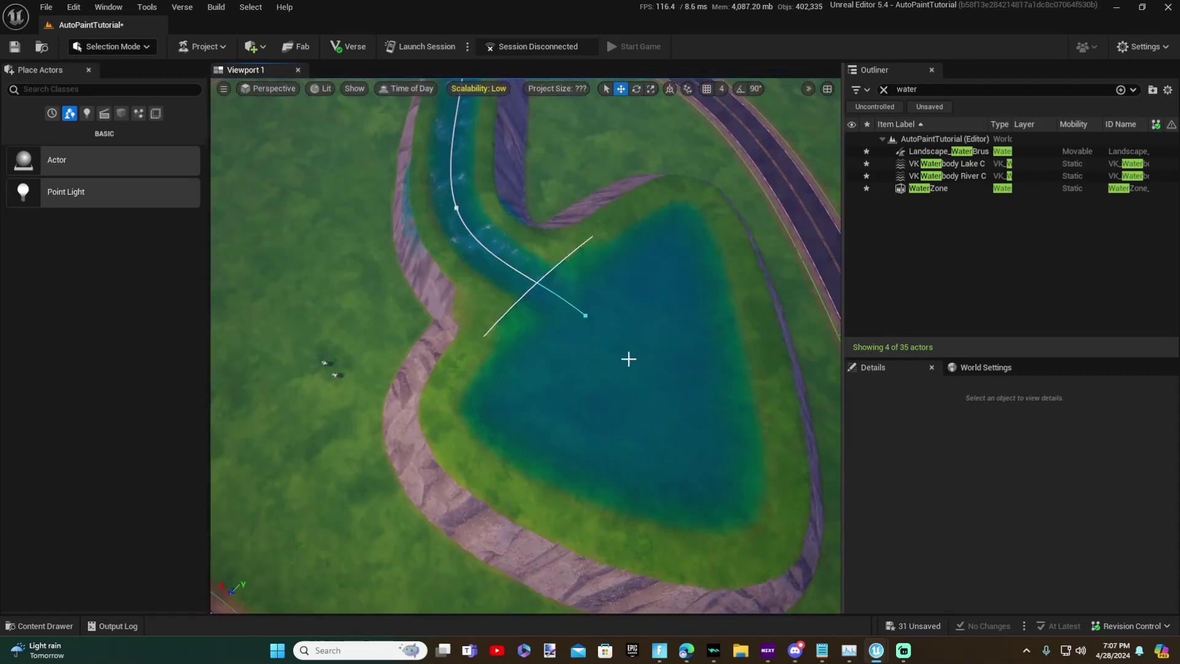
right_click_drag(628, 359, 753, 335)
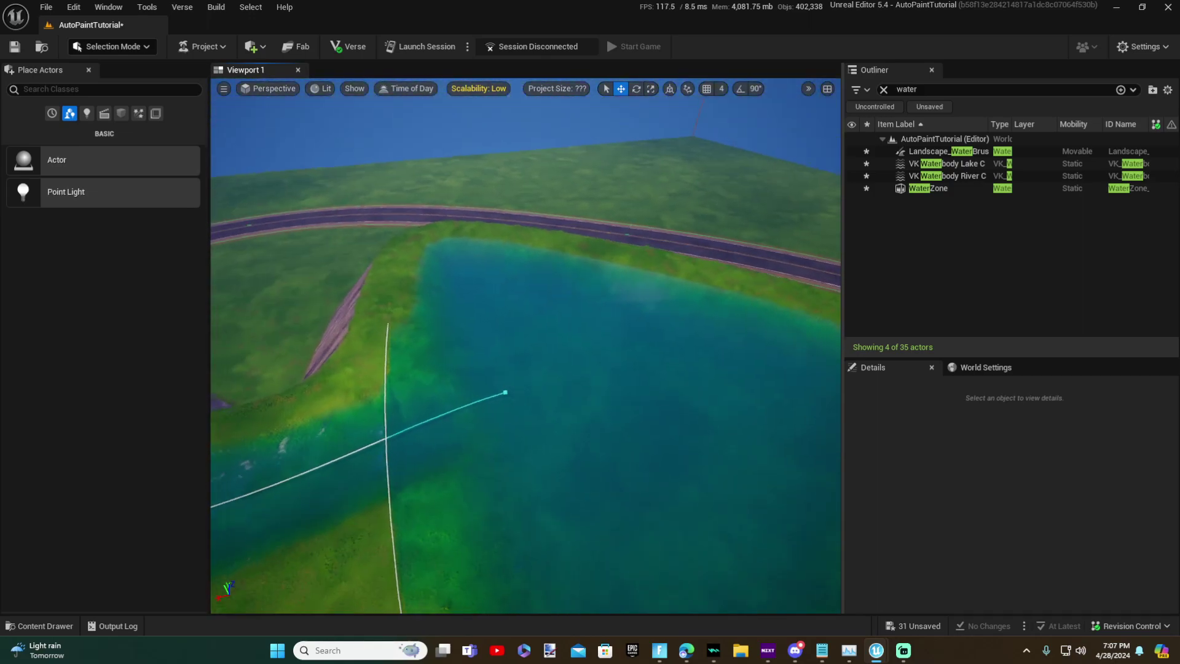
Try painting Layer2 by hand along the lake's shore on the Water edit layer.
left_click(117, 46)
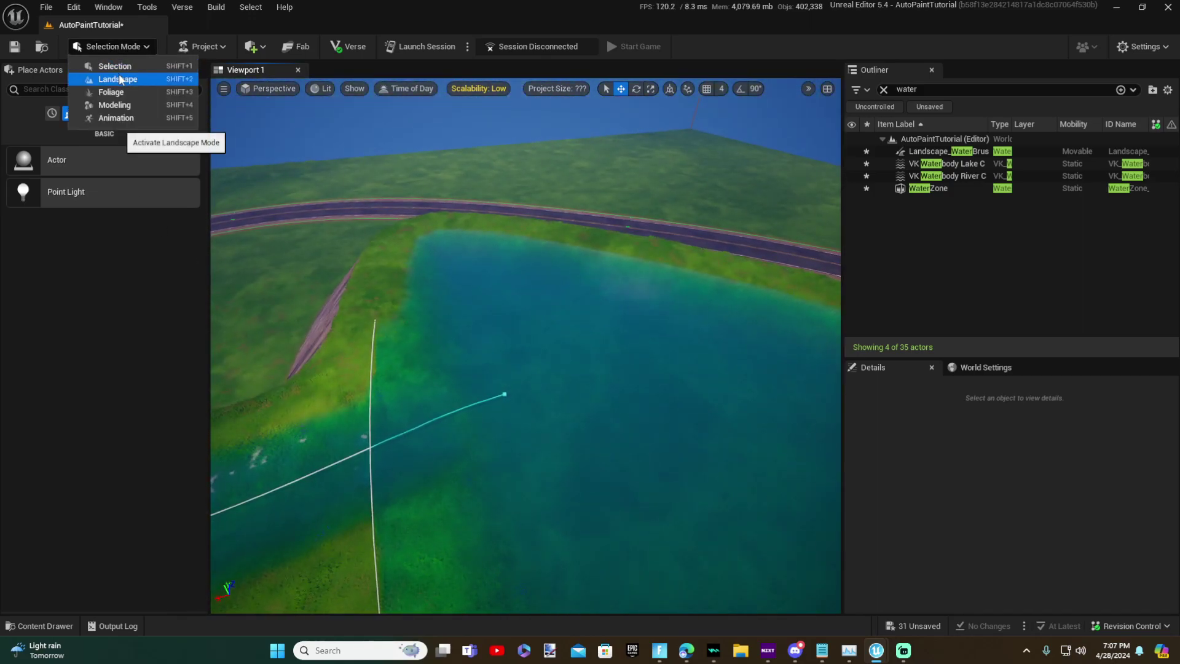
left_click(119, 79)
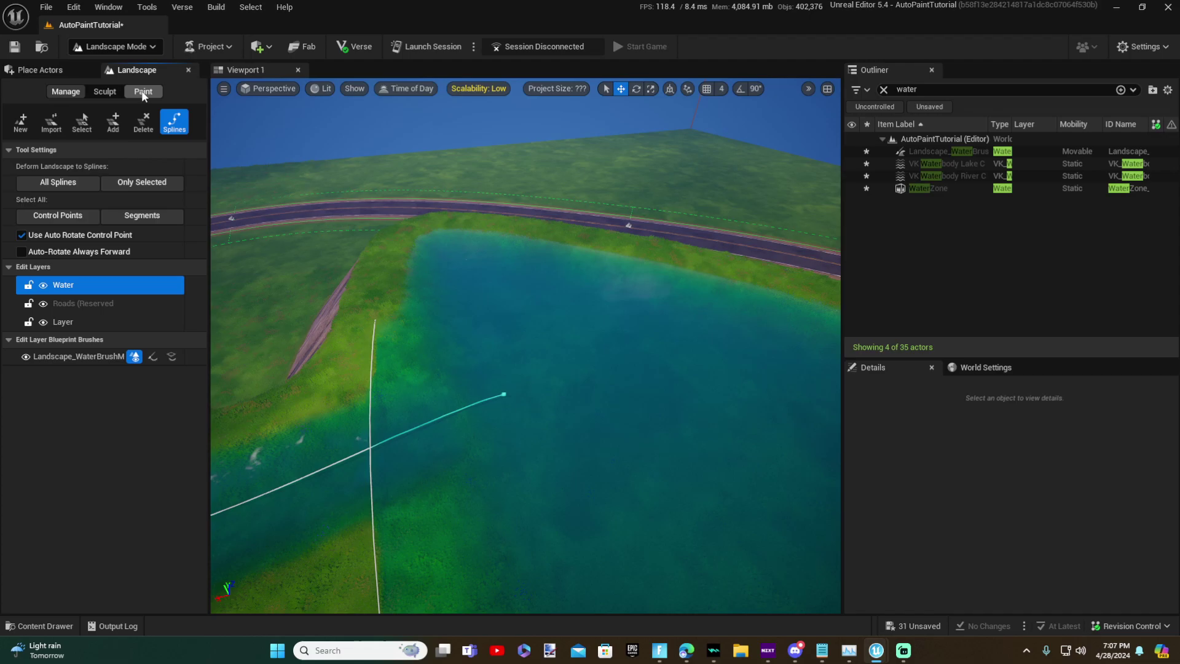
left_click(142, 91)
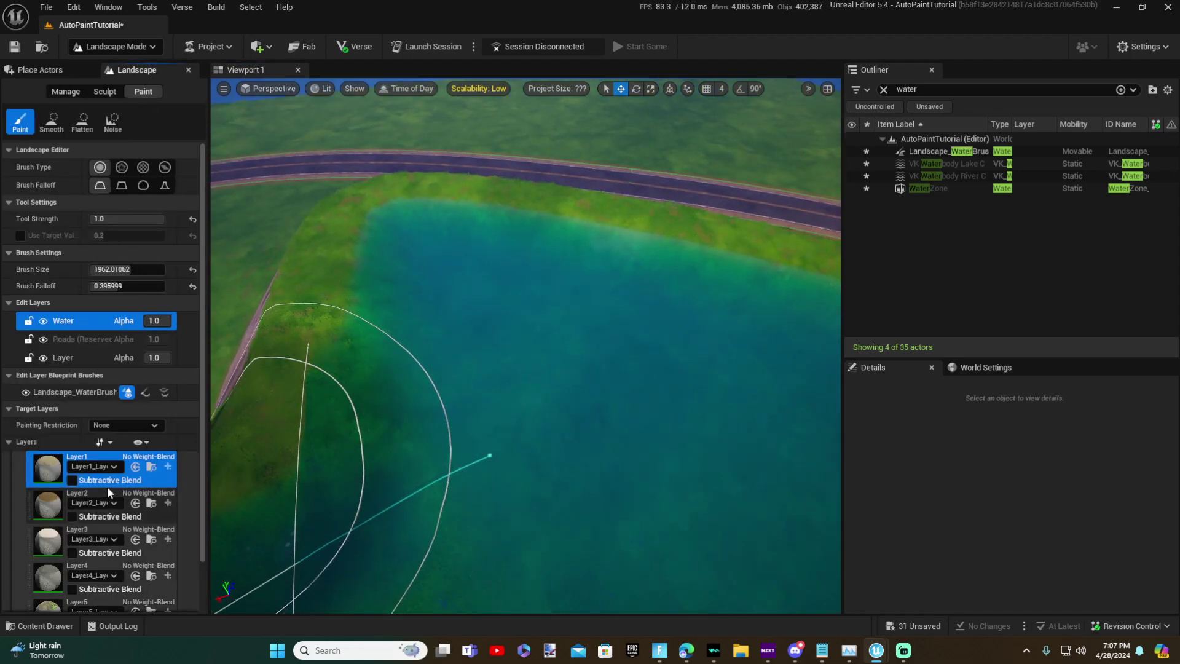
right_click_drag(580, 337, 639, 340)
mouse_move(580, 338)
left_mouse_down()
mouse_move(621, 348)
mouse_move(623, 313)
mouse_move(353, 337)
left_mouse_up()
right_click_drag(356, 337, 652, 350)
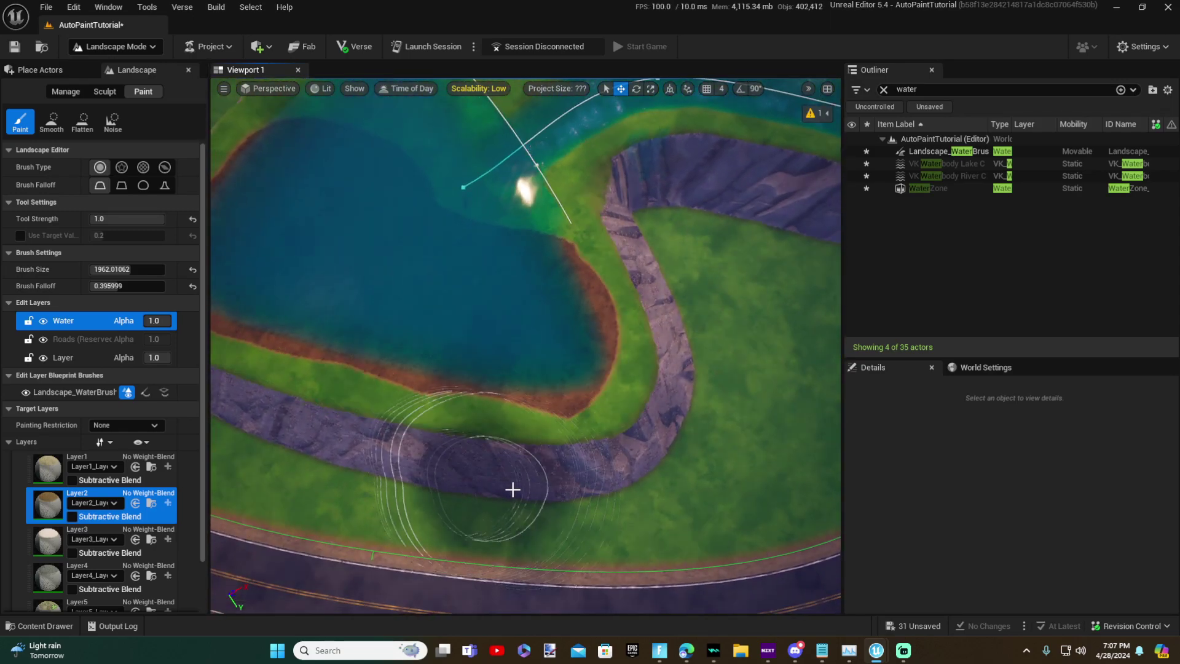
mouse_move(685, 404)
left_mouse_down()
mouse_move(677, 306)
mouse_move(596, 258)
mouse_move(548, 350)
mouse_move(516, 328)
left_mouse_up()
right_click_drag(516, 329, 563, 332)
mouse_move(569, 234)
left_mouse_down()
mouse_move(553, 219)
mouse_move(465, 316)
left_mouse_up()
right_click_drag(626, 300, 541, 293)
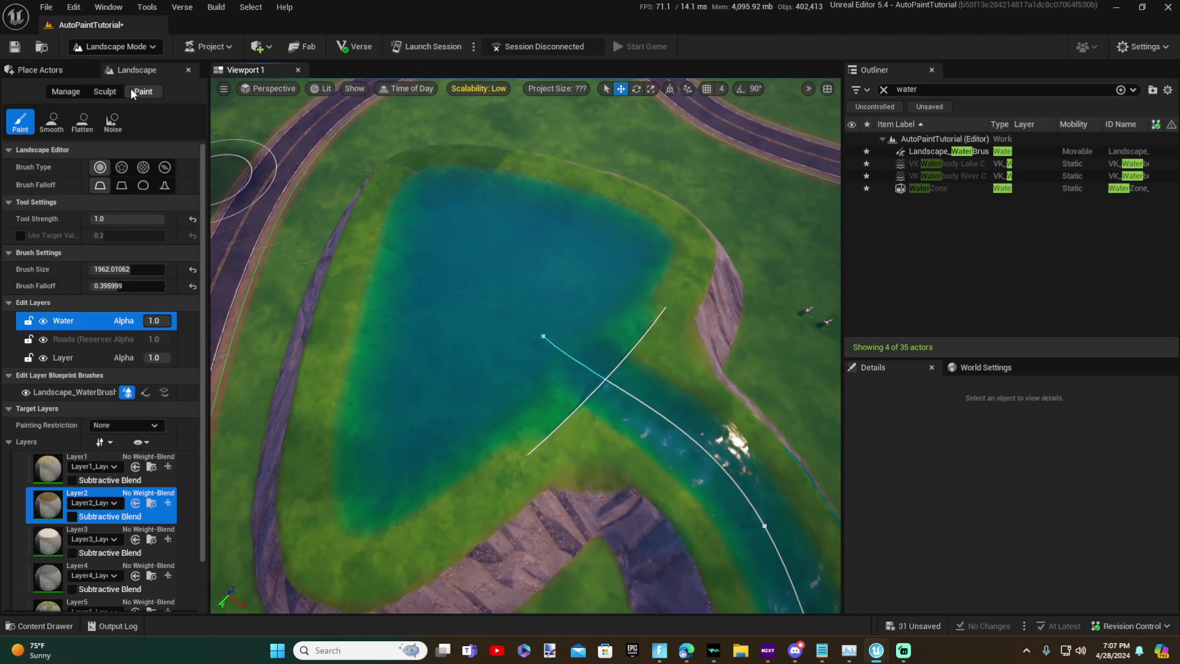
In Selection mode, select the lake and find the Layer Weightmap Settings in its details.
left_click(112, 46)
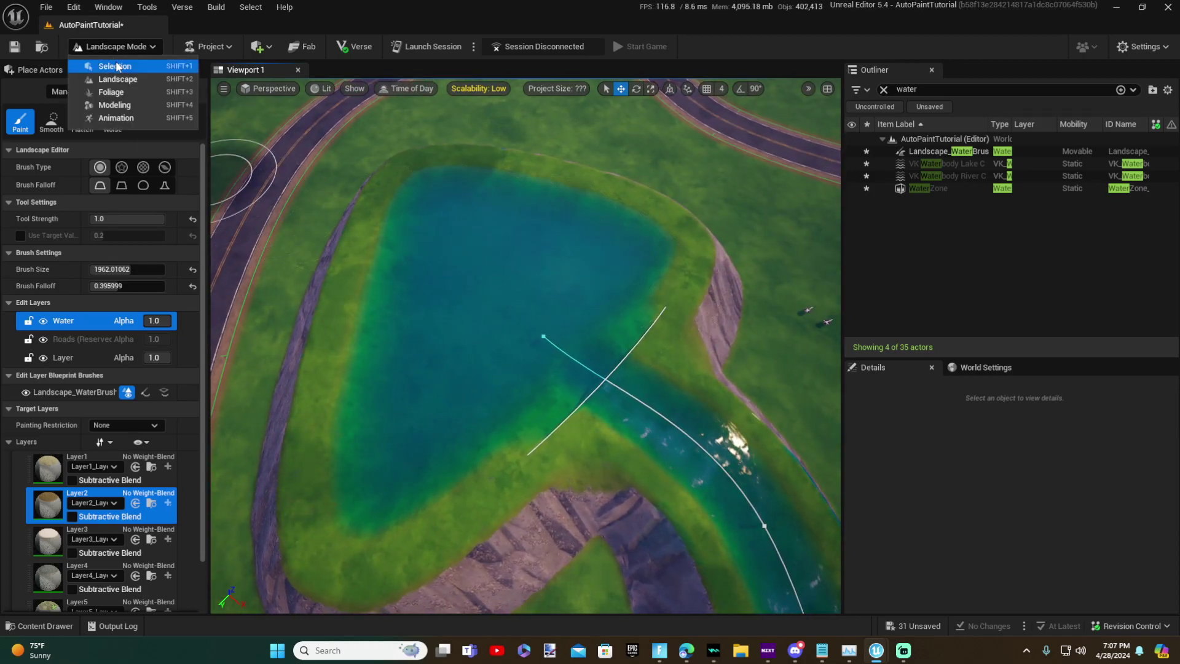
left_click(106, 67)
right_click_drag(572, 287, 430, 224)
left_click(572, 287)
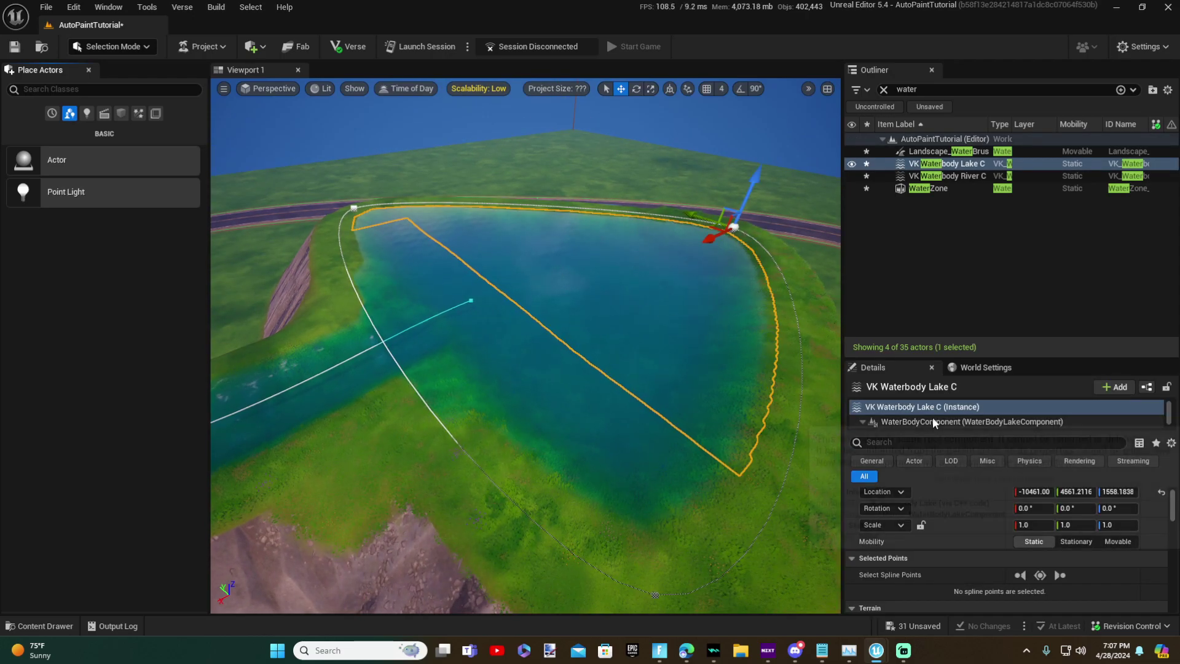
scroll(955, 497, "down", 3)
left_click_drag(895, 357, 895, 174)
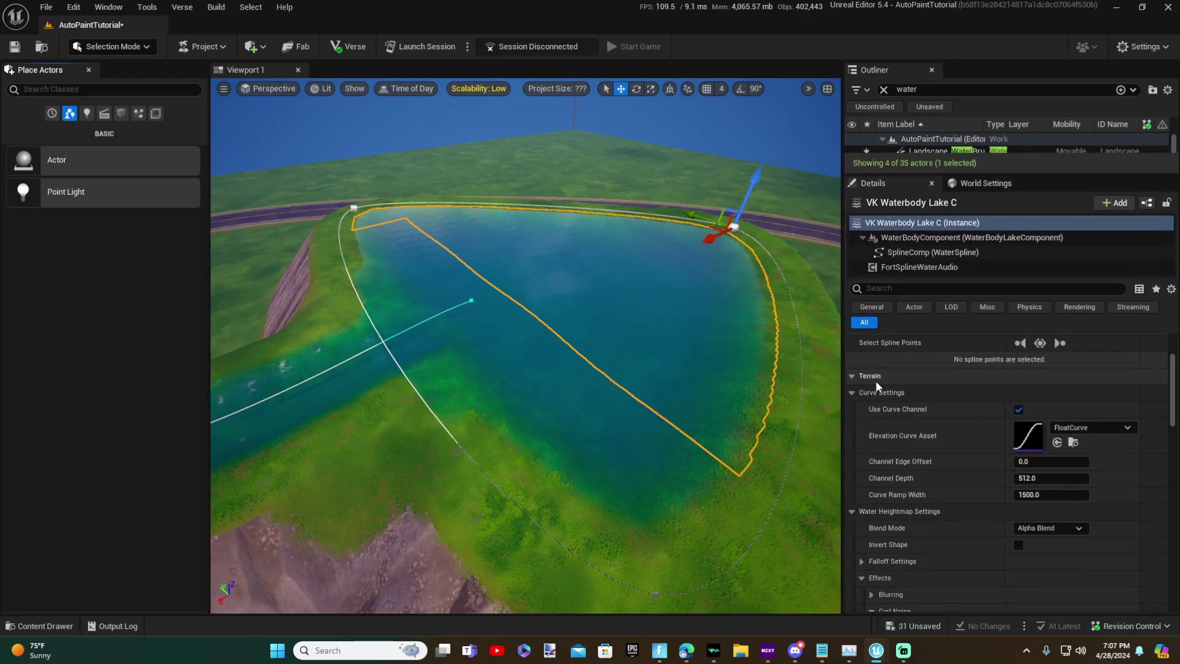
scroll(879, 406, "up", 3)
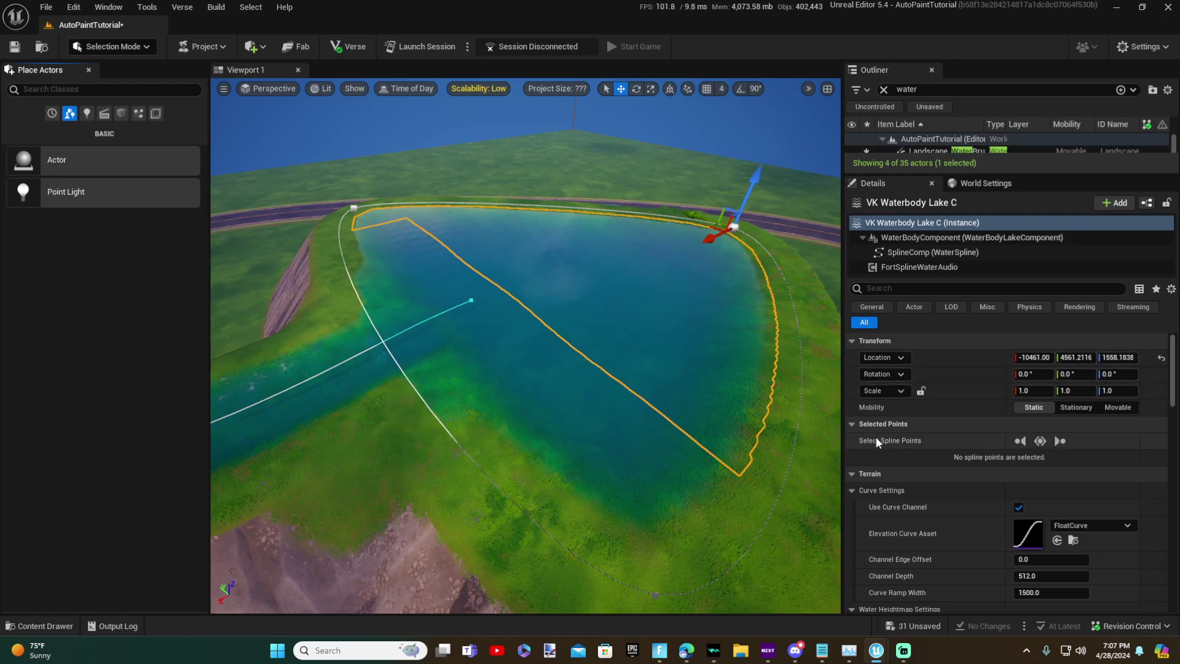
scroll(893, 407, "down", 3)
scroll(899, 420, "down", 10)
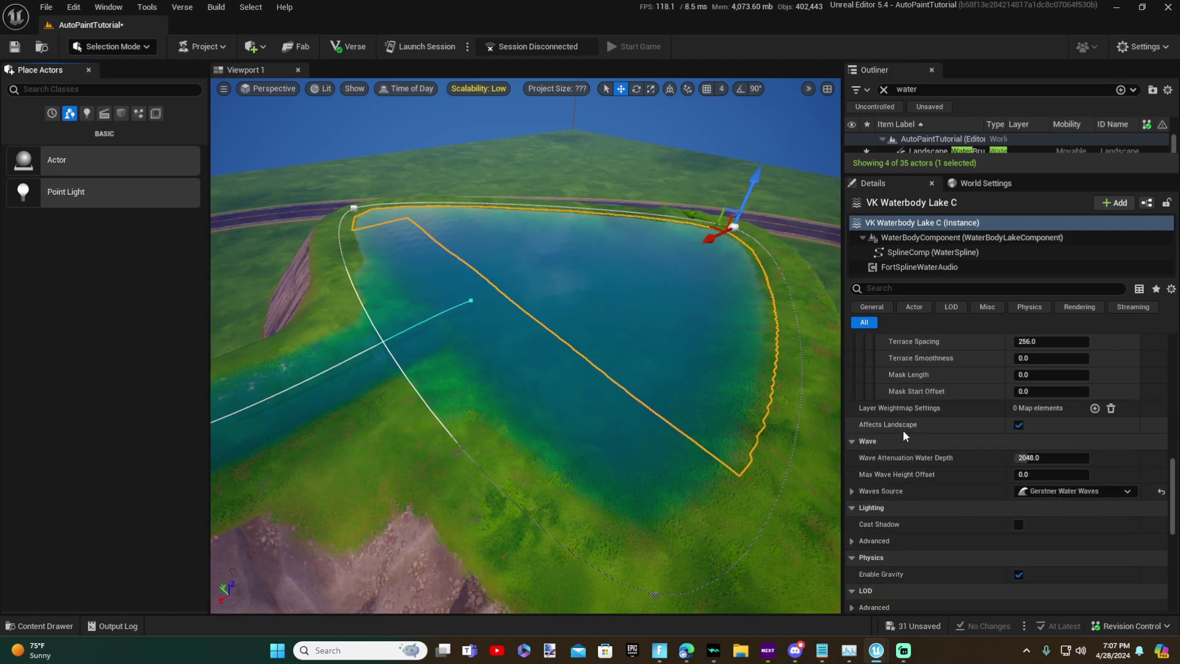
scroll(902, 431, "down", 1)
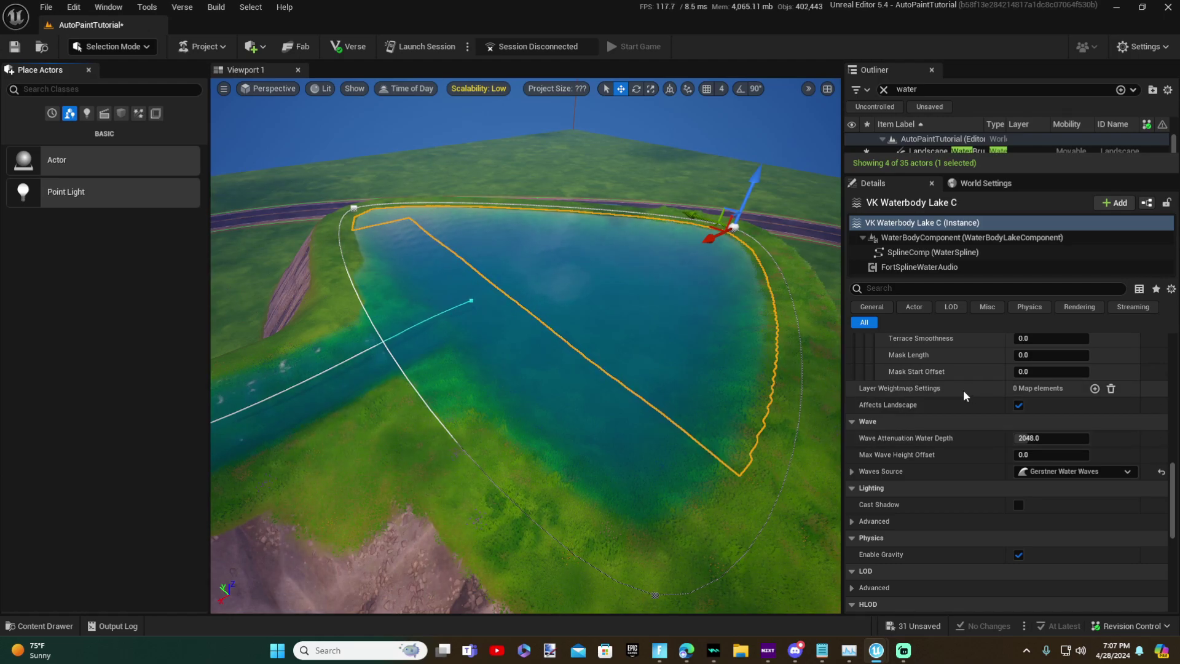
Add an element to the lake's Layer Weightmap Settings and name it Layer1.
left_click(1096, 389)
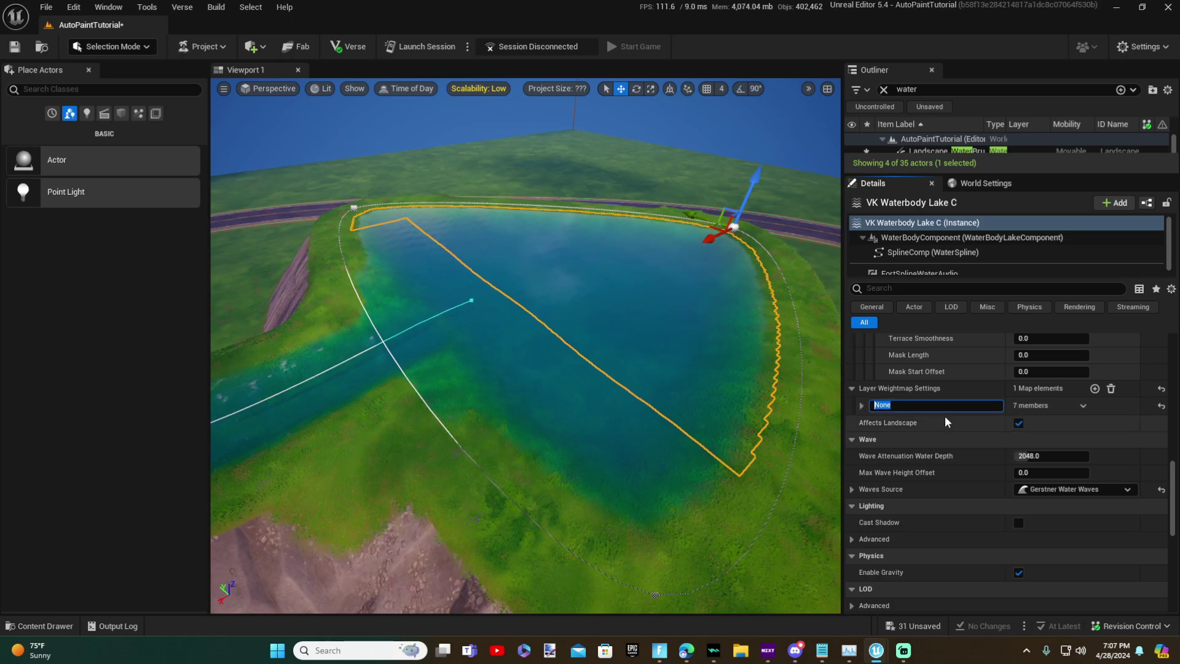
type("Layer")
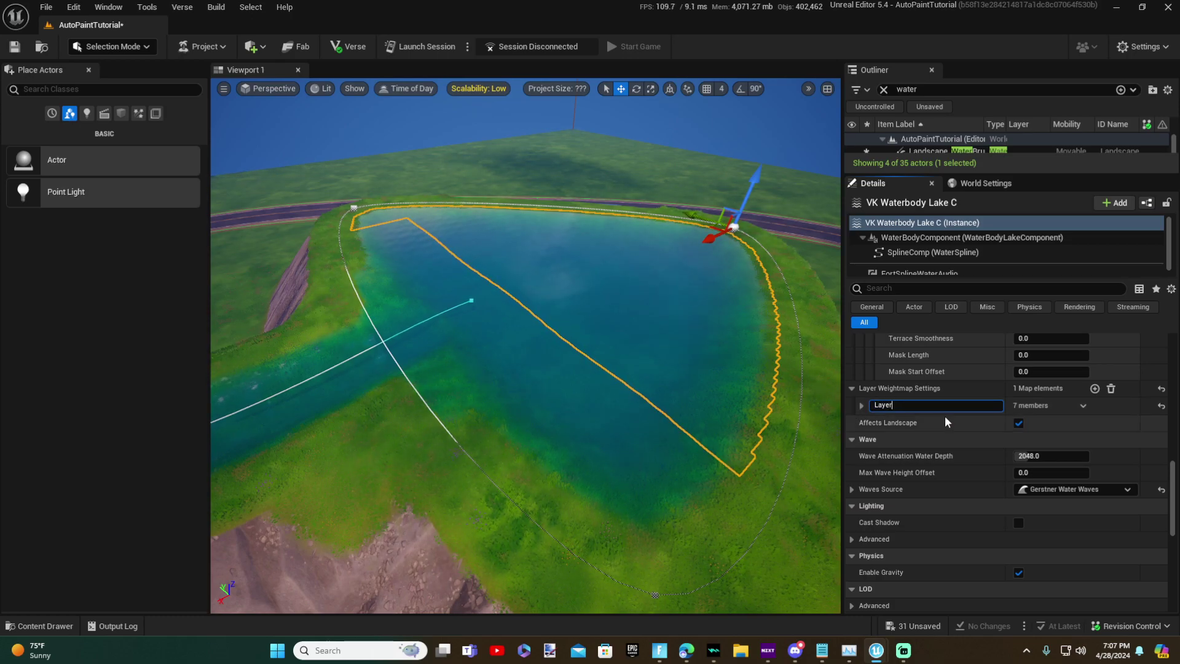
type("1")
key("Return")
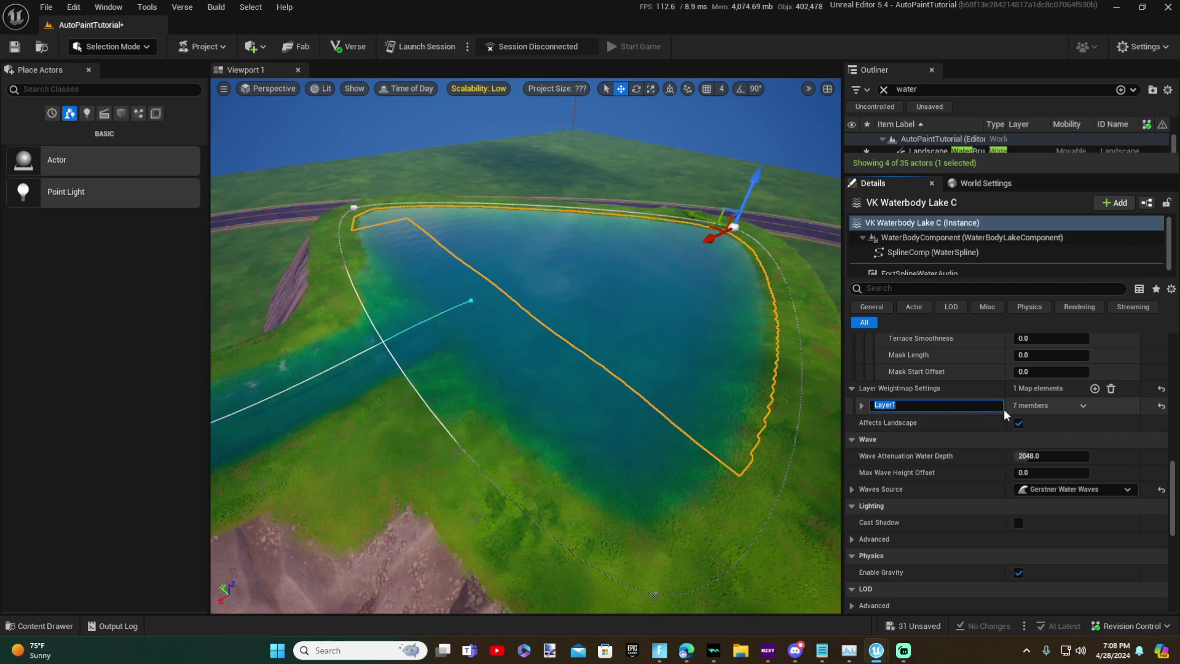
Add a second element named Layer2 to the lake's Layer Weightmap Settings, checking the layer names in Landscape mode.
left_click(1095, 389)
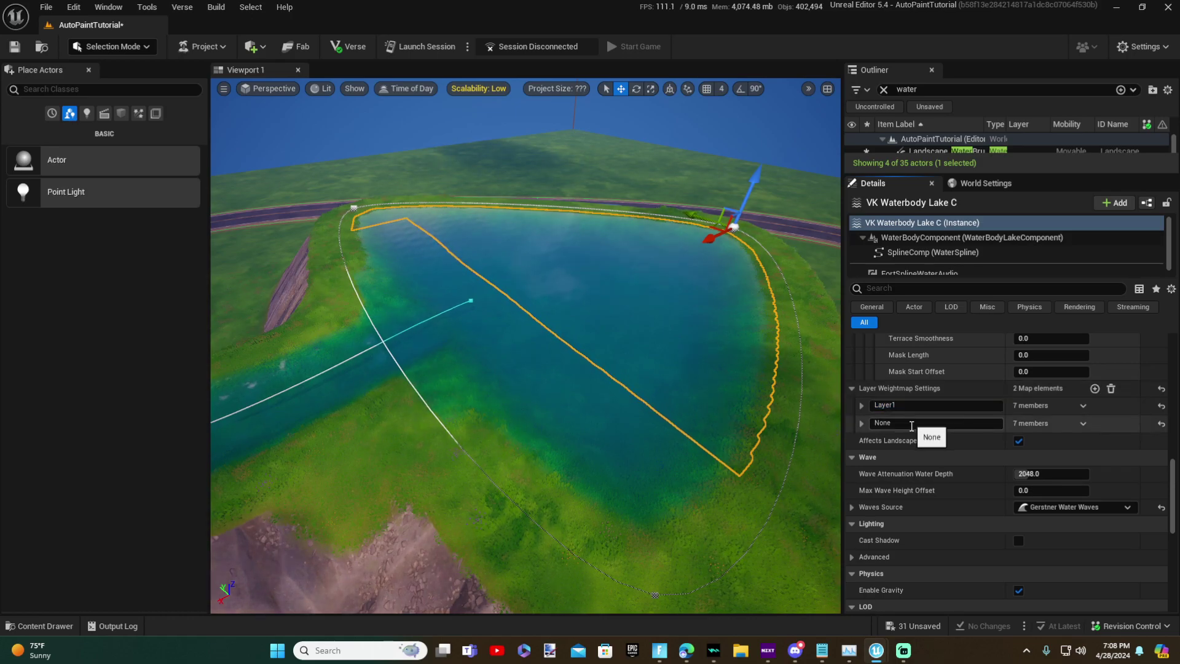
left_click(120, 54)
left_click(114, 82)
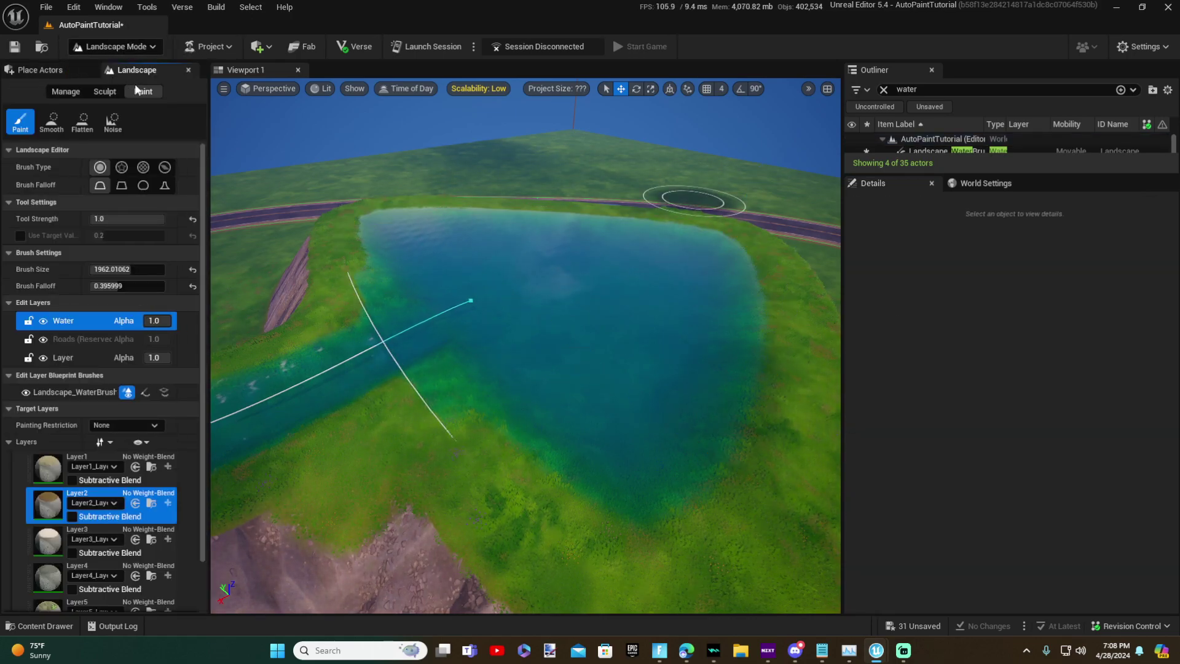
left_click(91, 490)
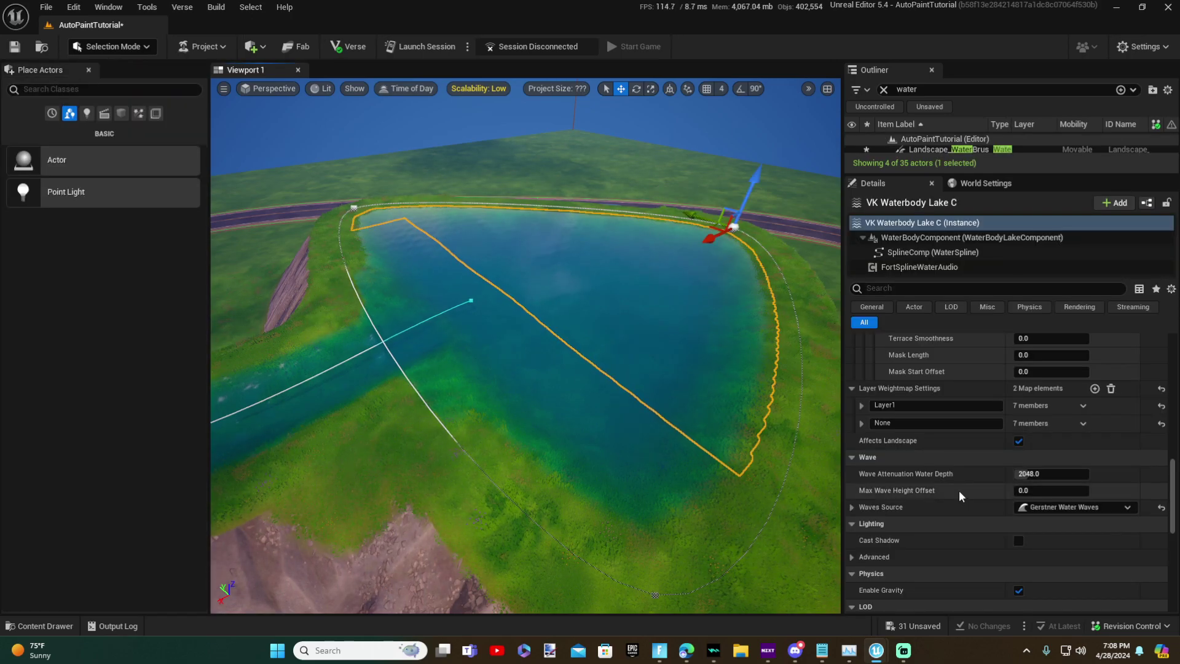
left_click(866, 422)
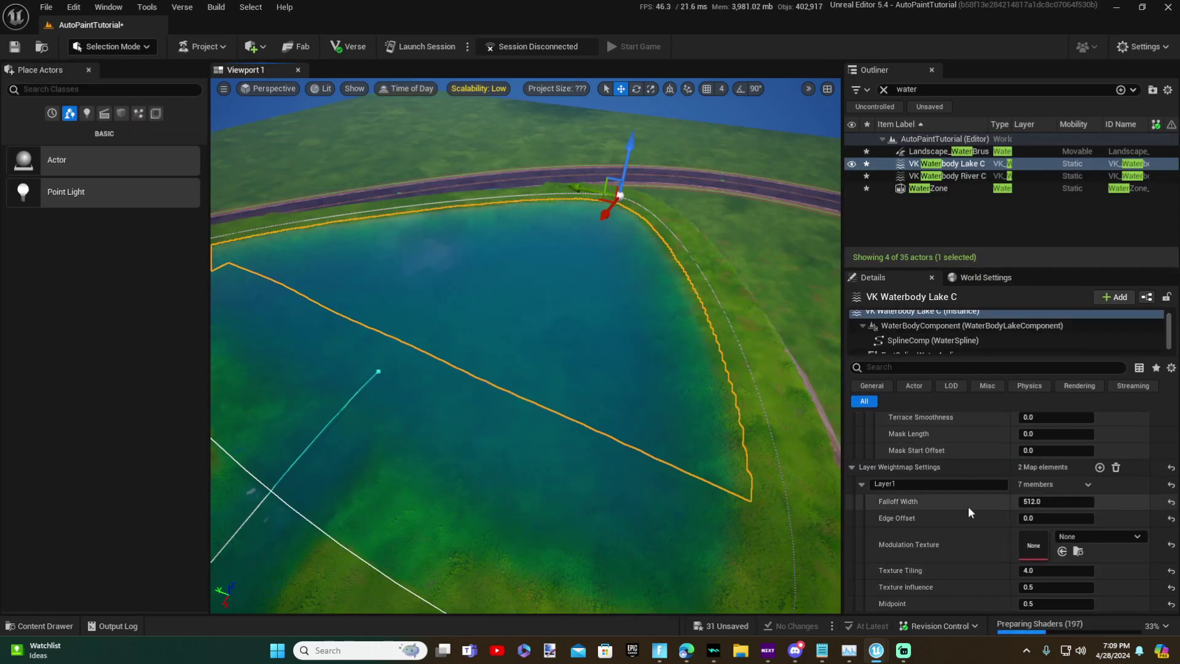
scroll(953, 514, "up", 2)
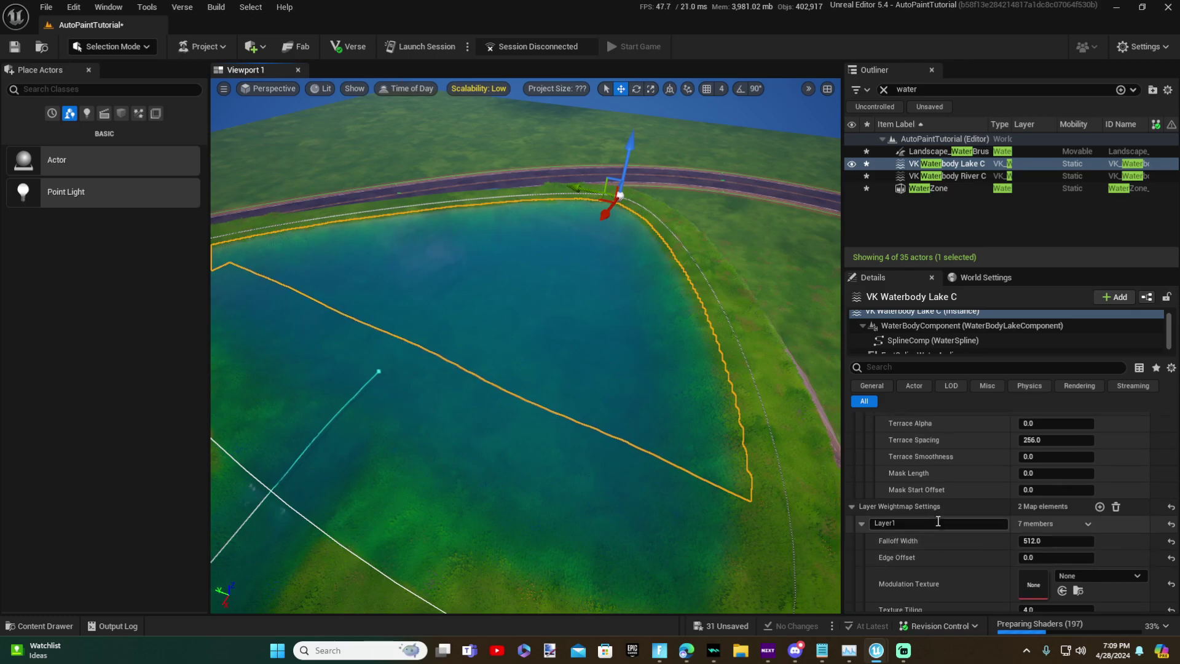
scroll(938, 521, "up", 2)
left_click(863, 561)
scroll(865, 511, "down", 4)
left_click(862, 508)
In Landscape mode, enable weightmap painting for the Landscape_WaterBrushManager_C blueprint brush on the Water edit layer.
right_click_drag(738, 479, 614, 437)
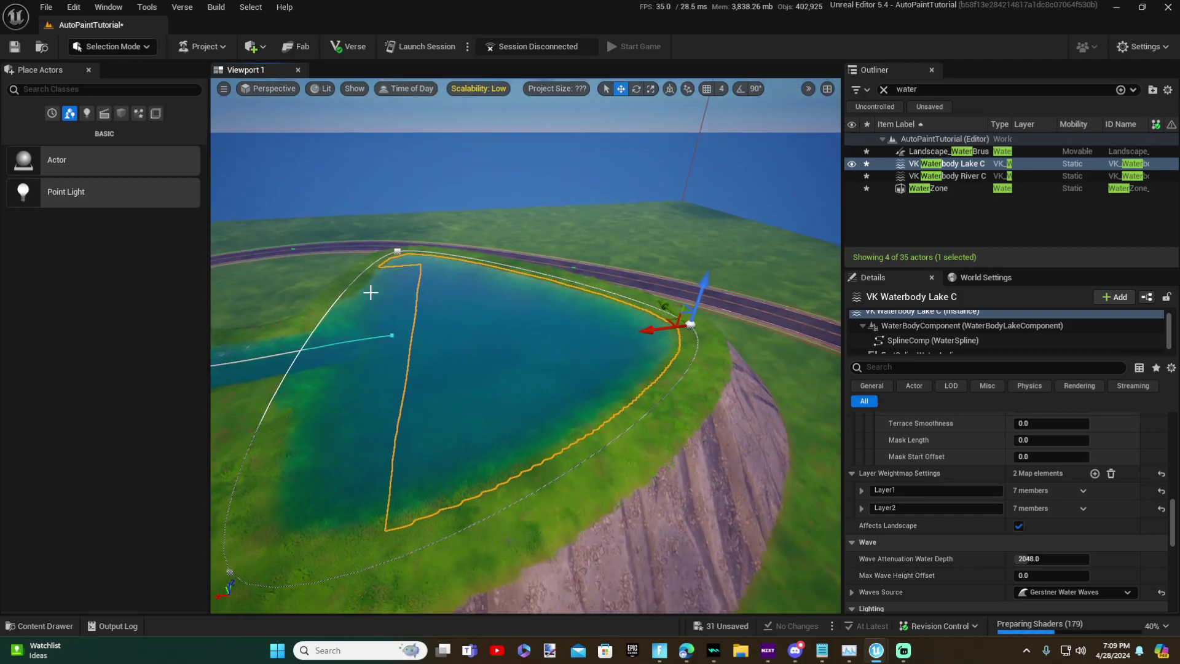
left_click(85, 47)
left_click(110, 75)
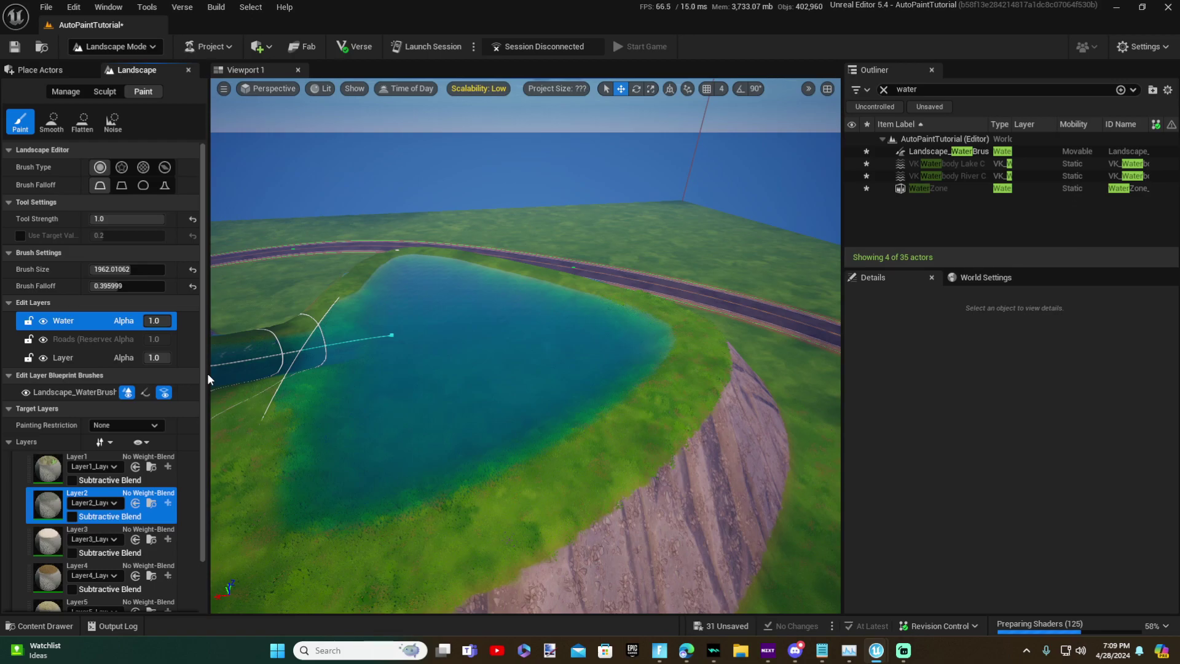
left_click_drag(208, 374, 386, 357)
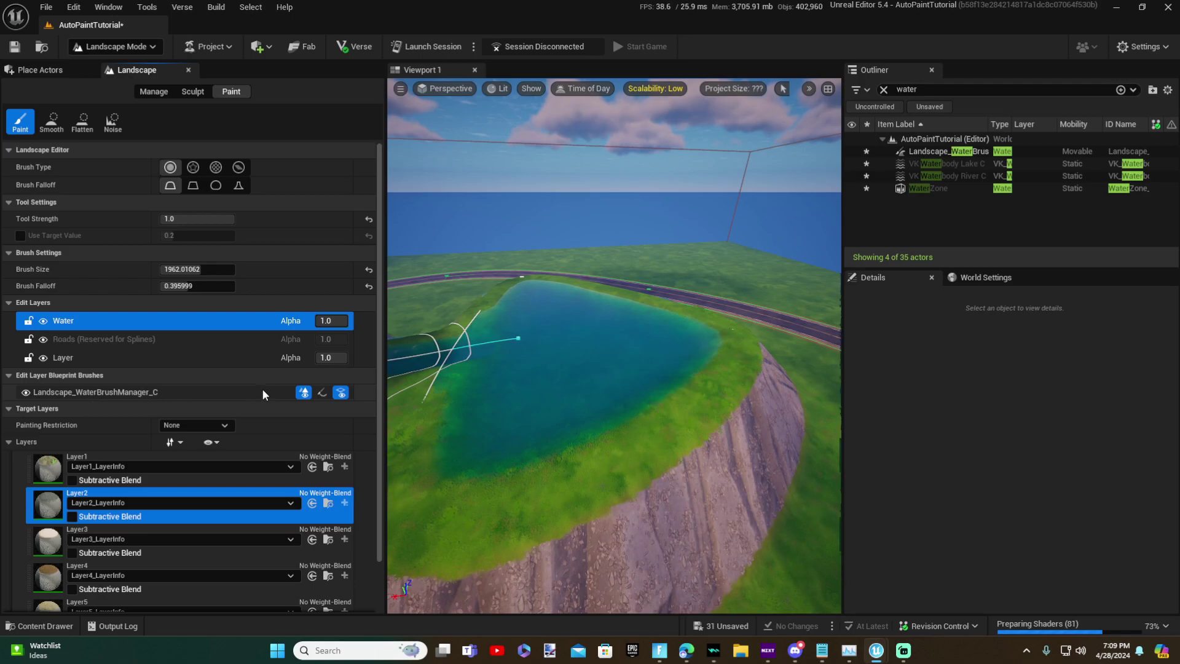
left_click(321, 394)
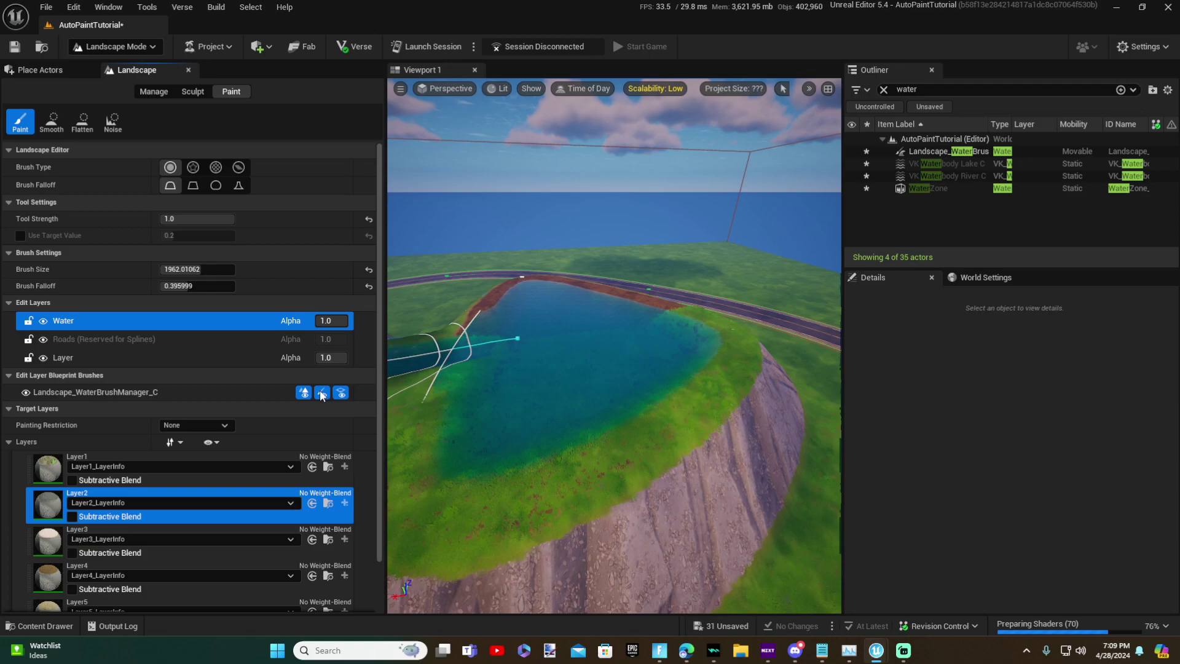
Select the lake in Selection mode and examine its painted shore from several sides.
key("w")
right_click_drag(712, 422, 726, 516)
key("s")
key("shift+1")
left_click(500, 242)
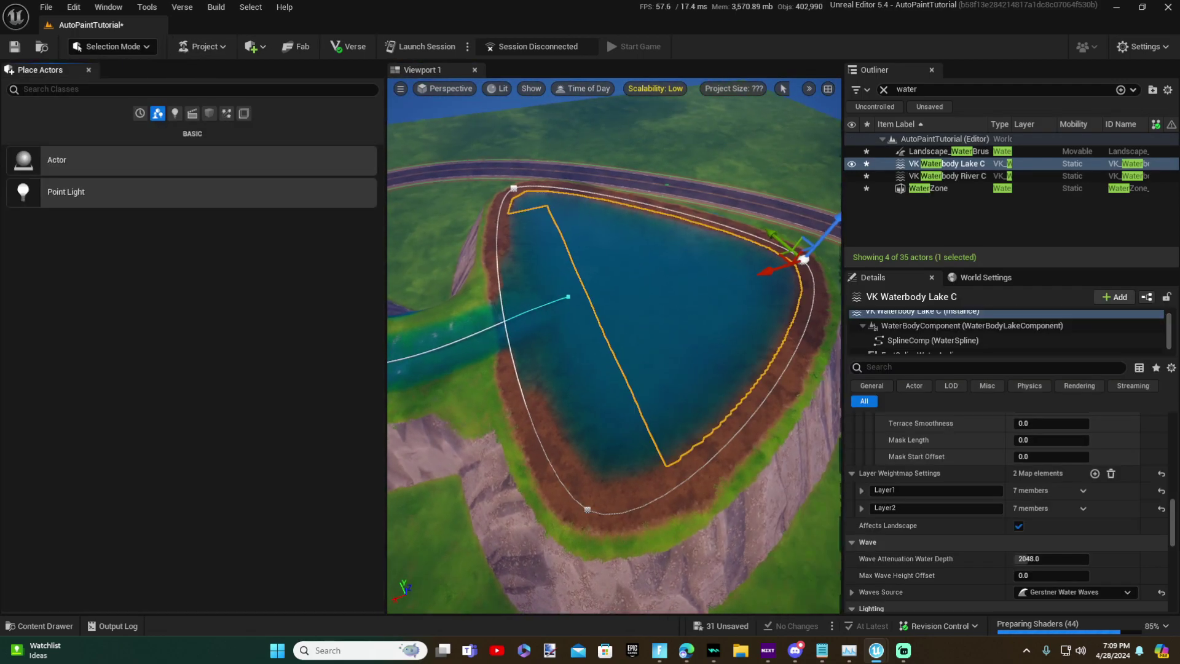
key("a")
right_click_drag(615, 344, 611, 316)
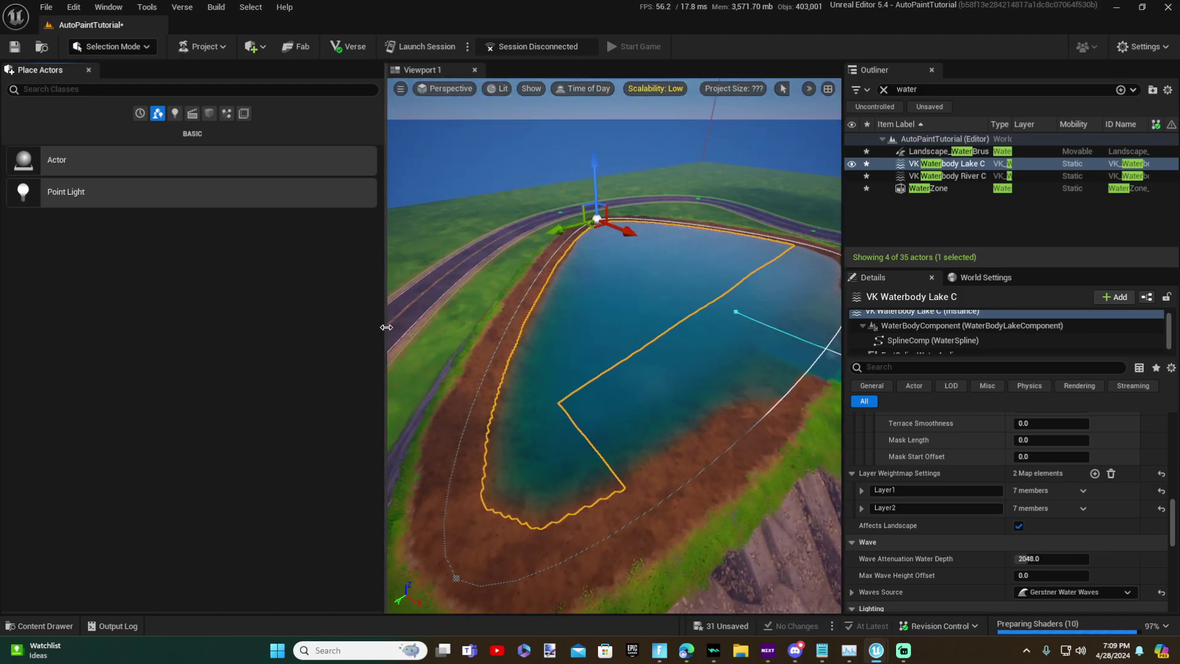
left_click_drag(386, 327, 212, 332)
key("s")
right_click_drag(419, 359, 845, 506)
key("a")
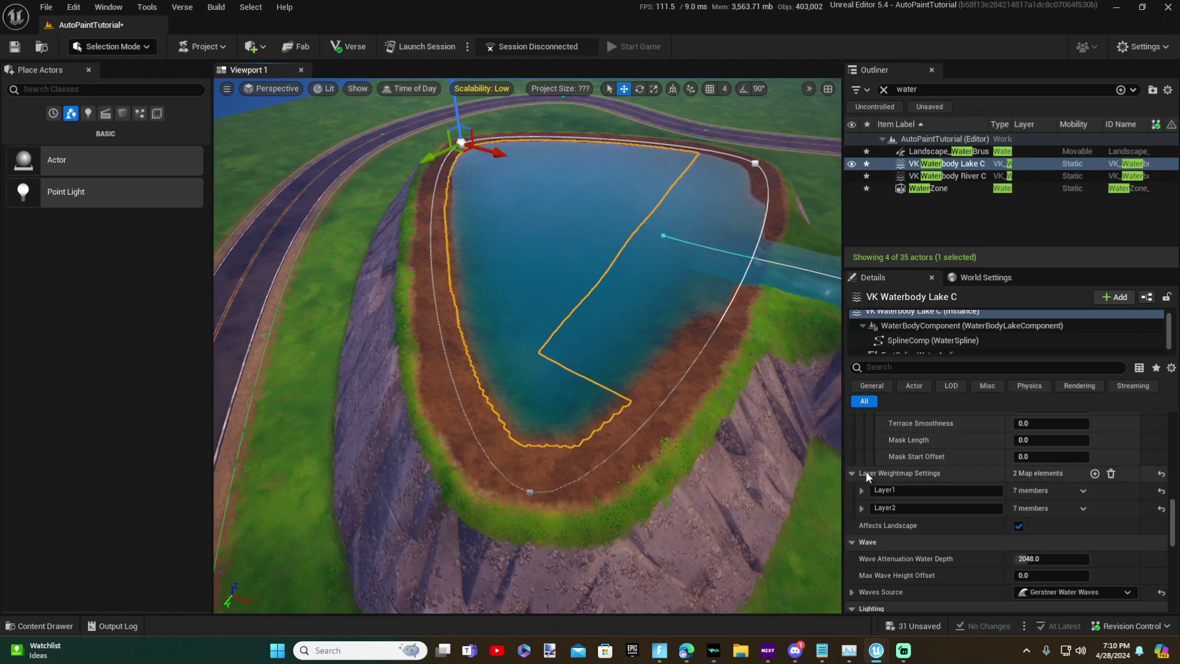
Try an Edge Offset of 20 and 300 on the lake's Layer2 weightmap element, and reset it to 0.
scroll(868, 476, "down", 1)
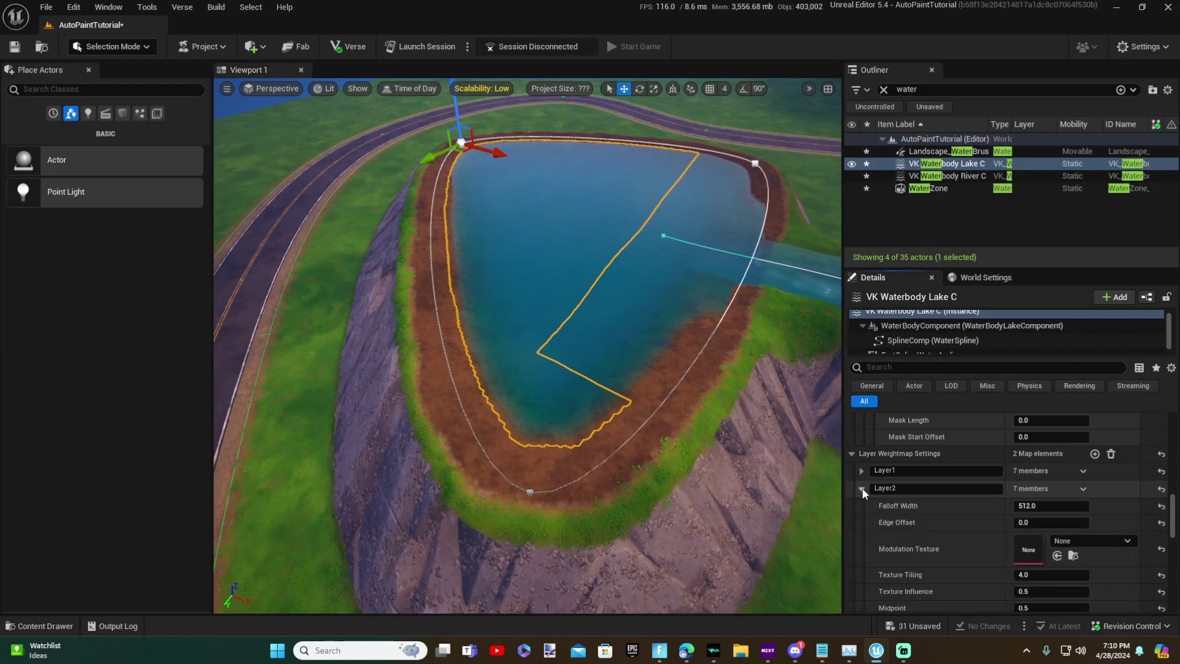
left_click(862, 489)
scroll(947, 486, "down", 3)
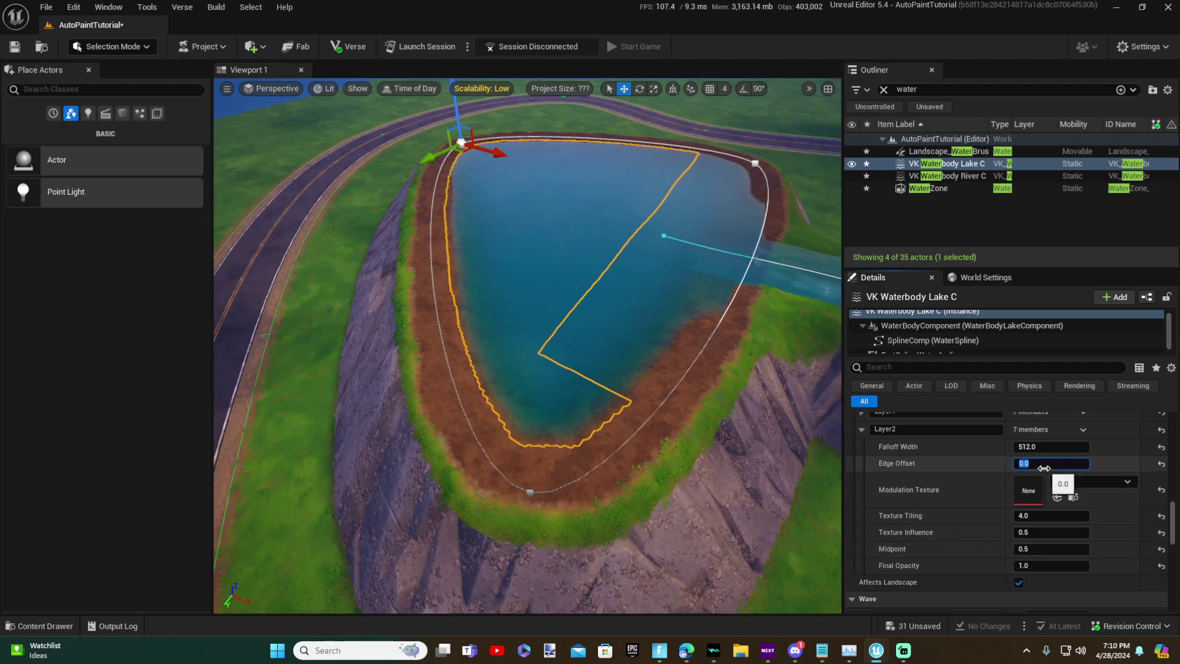
key("Return")
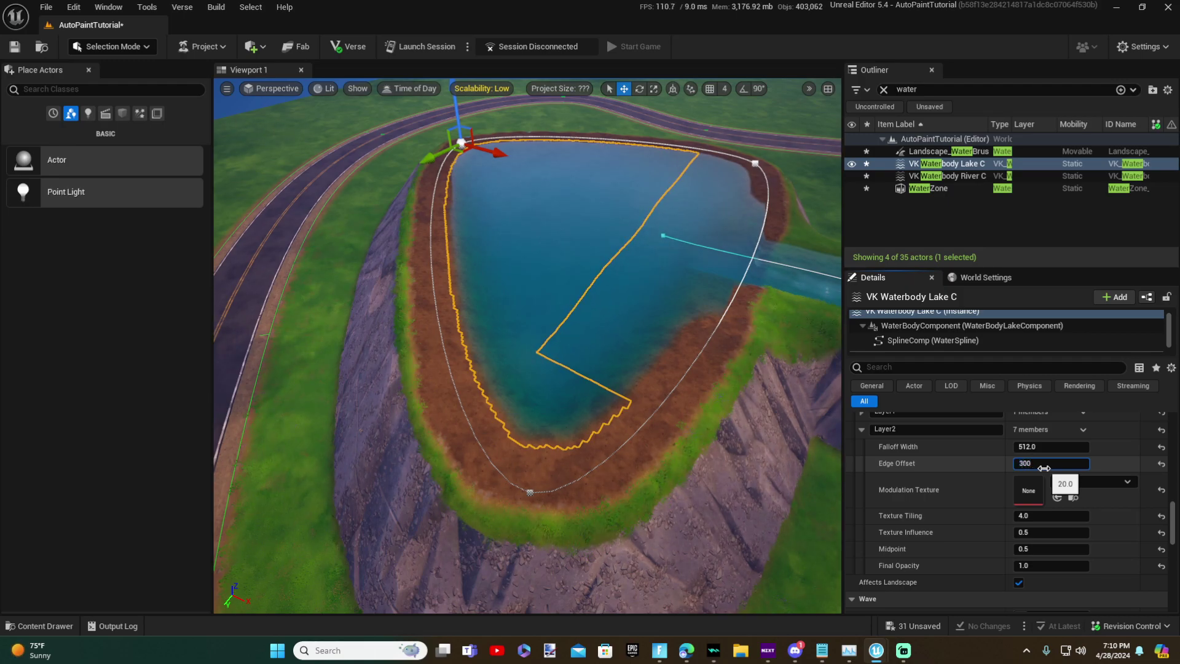
type("300")
key("Return")
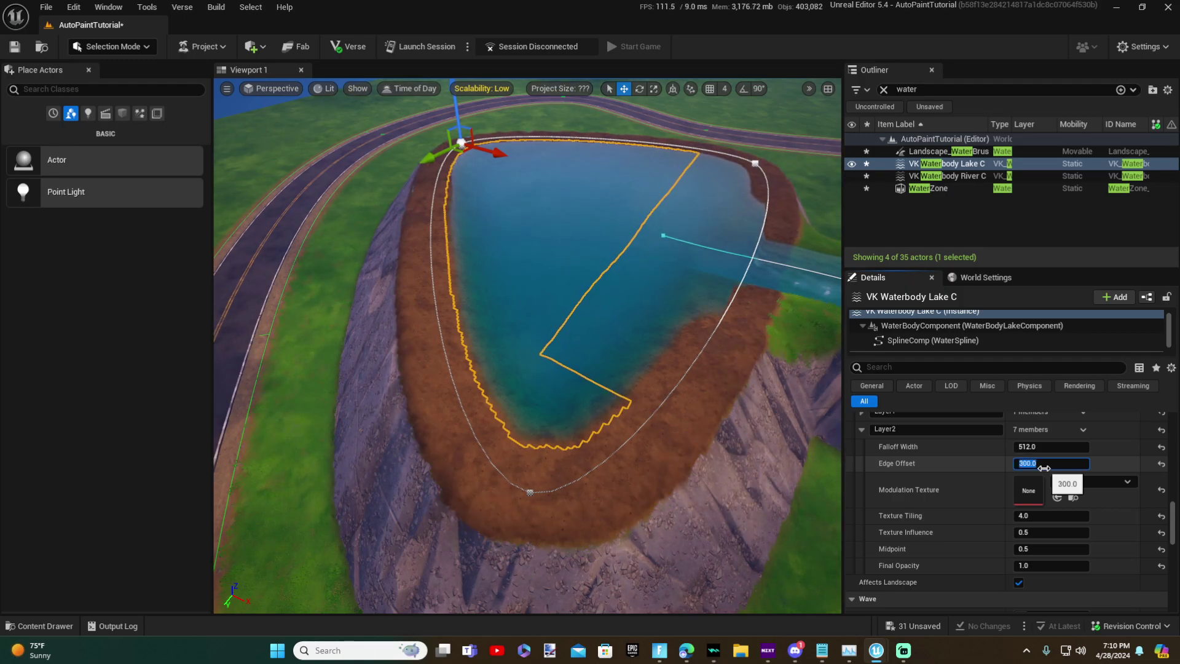
type("0")
key("Return")
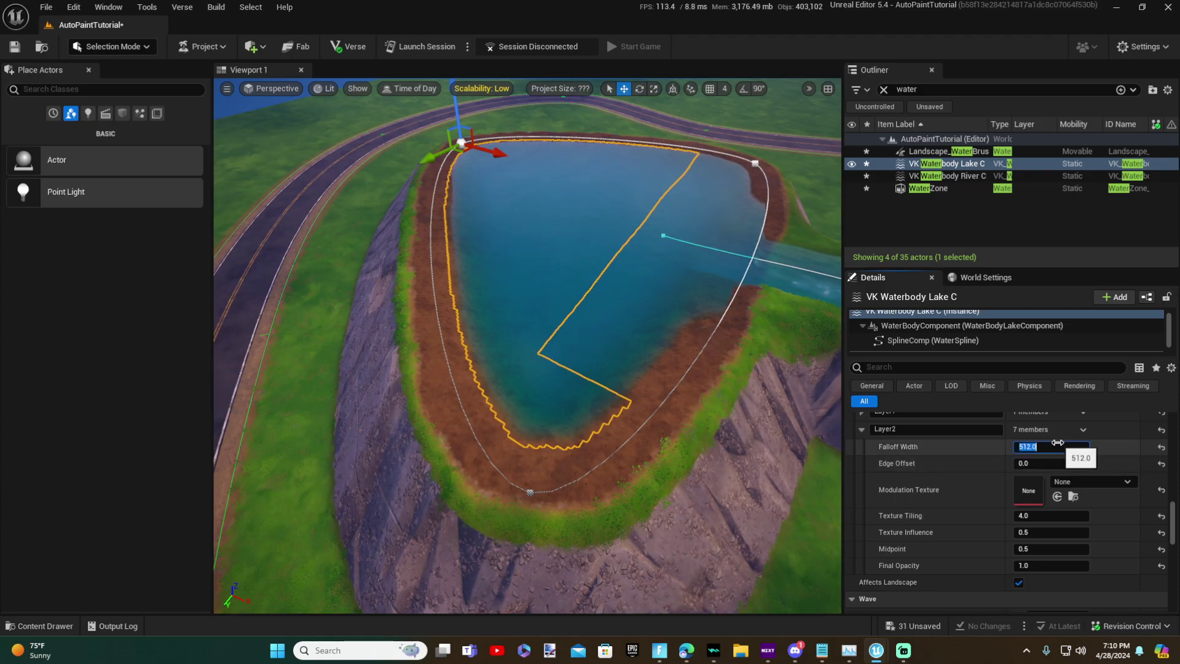
Try a Falloff Width of 100 on the lake's Layer2 weightmap element, and restore it to 512.
left_click(1057, 442)
type("100")
key("Return")
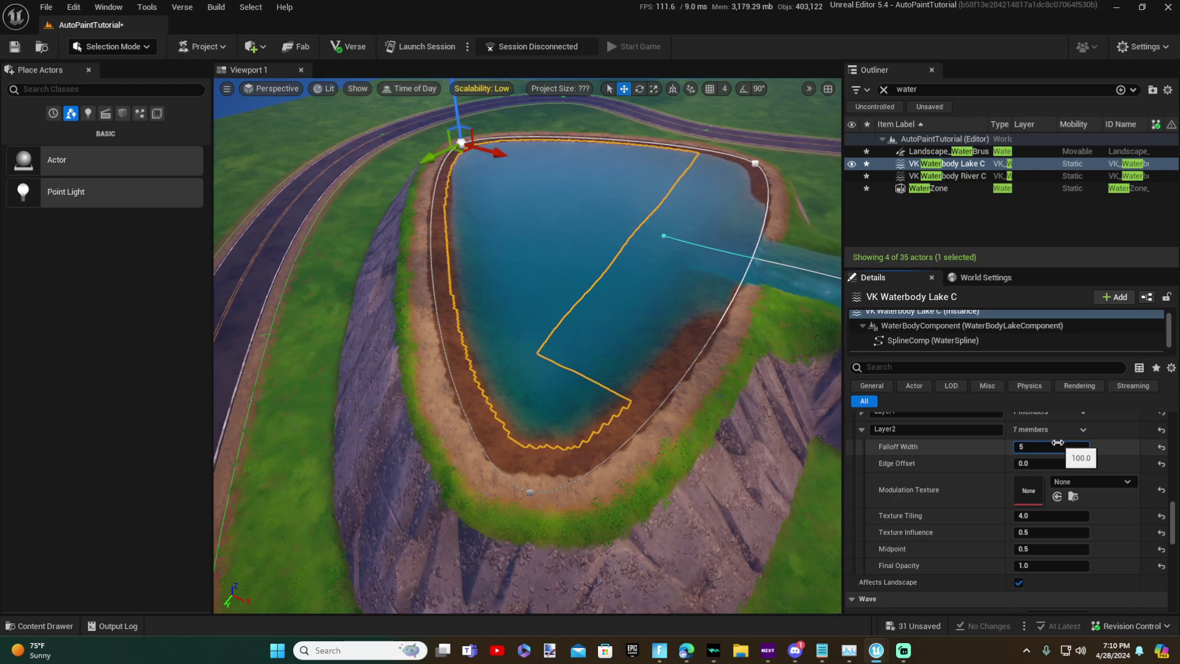
type("512")
key("Return")
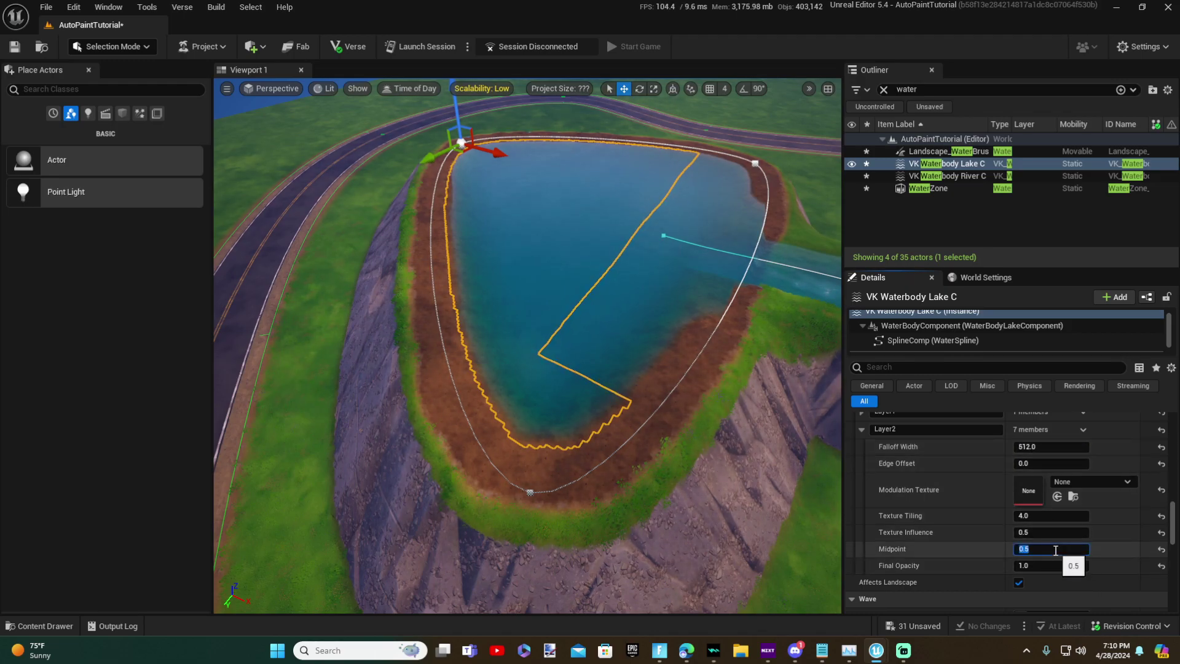
Raise the Midpoint of the lake's Layer2 weightmap element through 1 and 2 to 2.5.
left_click(1056, 551)
type("1")
key("Return")
type("2")
key("Return")
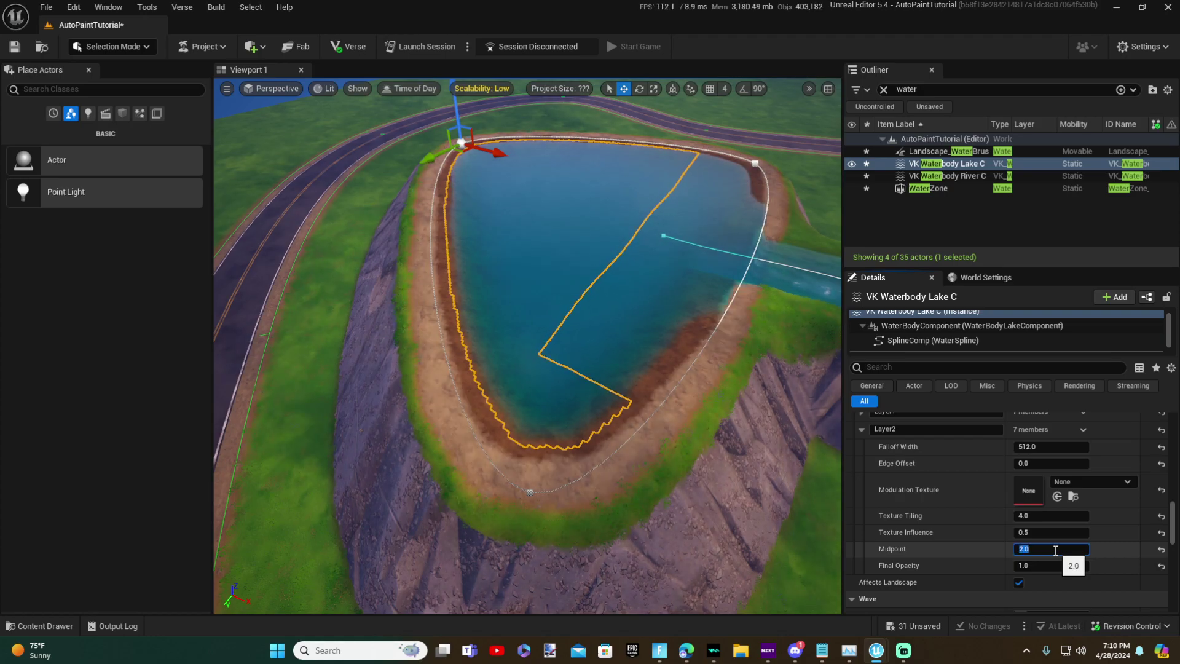
type("2")
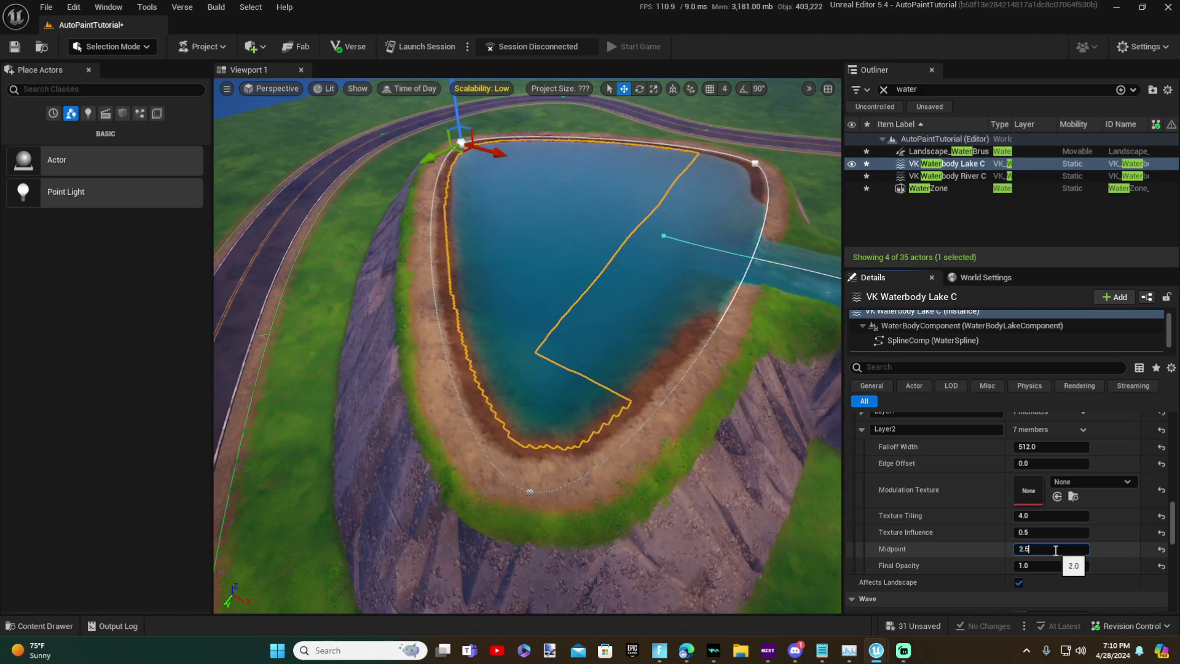
key("Return")
Examine the blend between the two painted layers along the lake's shore, from close up and from above.
key("w")
right_click_drag(652, 393, 769, 345)
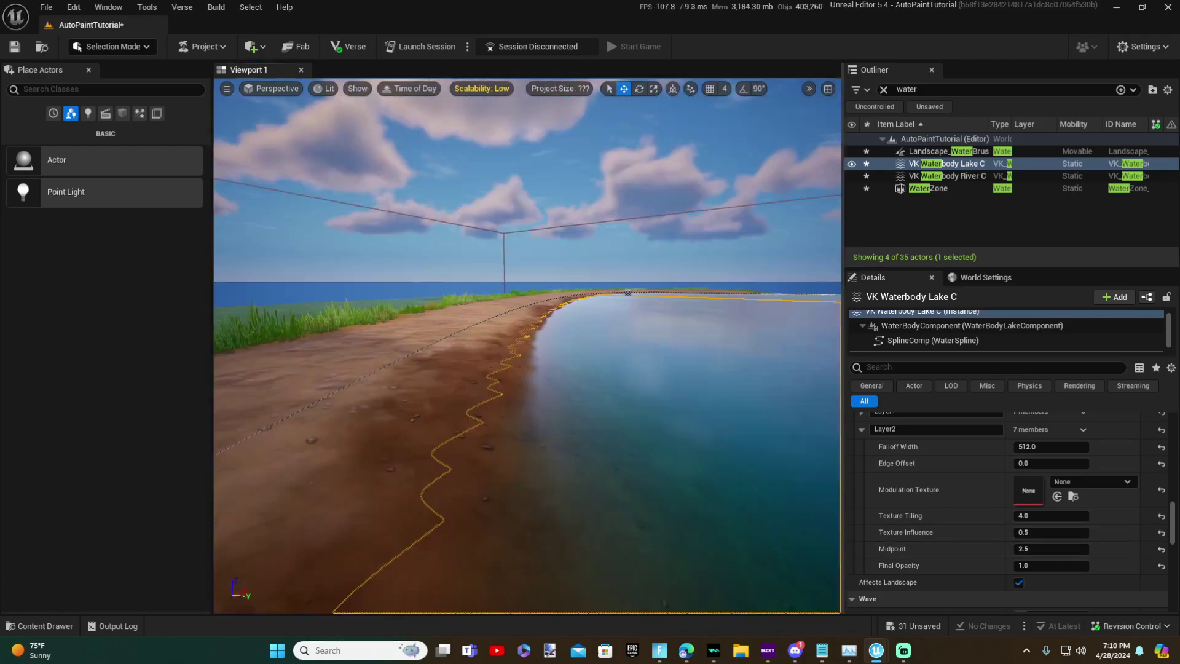
right_click_drag(627, 344, 688, 399)
key("d")
key("e")
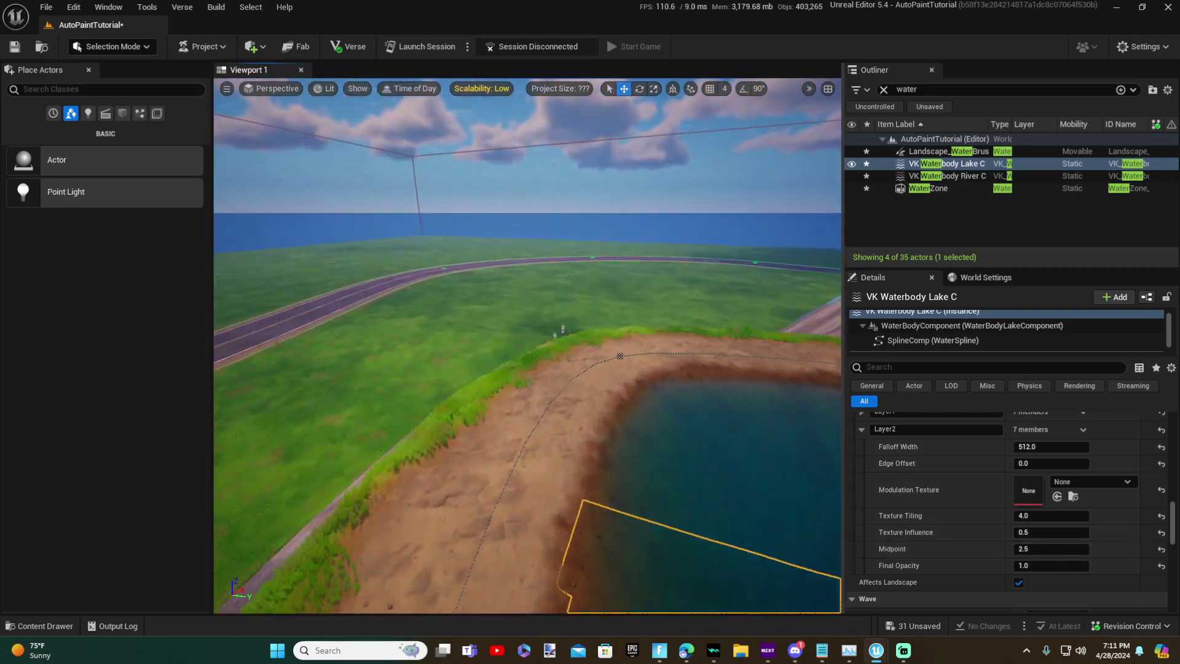
key("w")
right_click_drag(528, 346, 553, 308)
key("s")
key("w")
key("Escape")
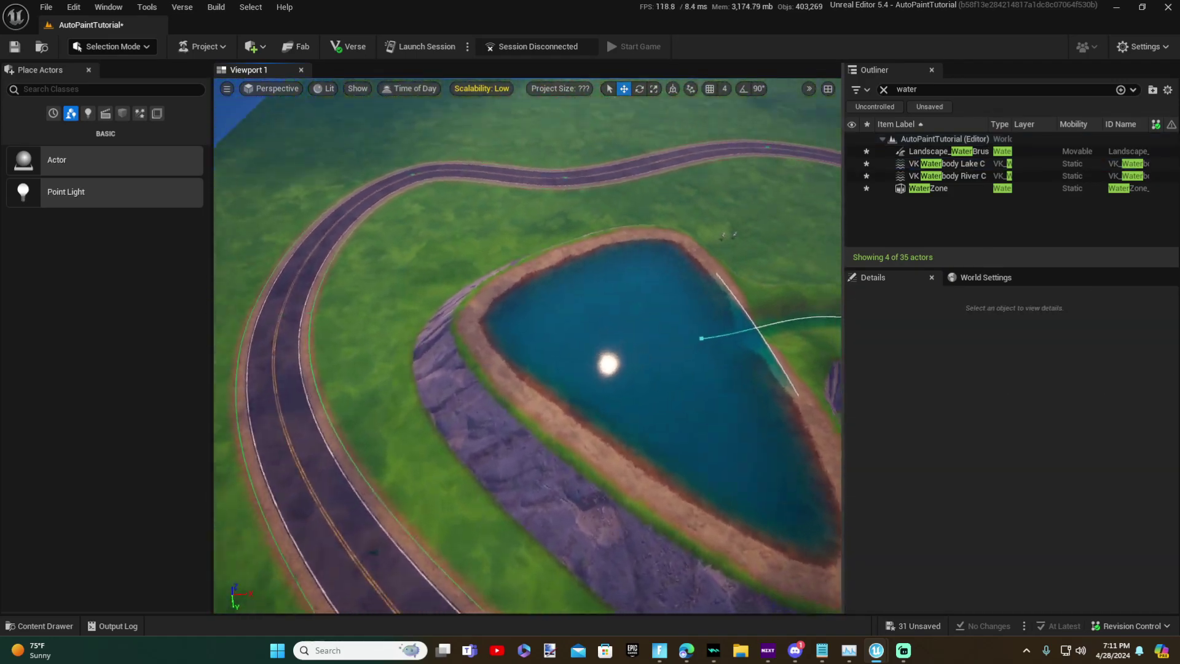
Set the Midpoint of the lake's Layer1 weightmap element to 1.
left_click(648, 365)
scroll(903, 475, "up", 2)
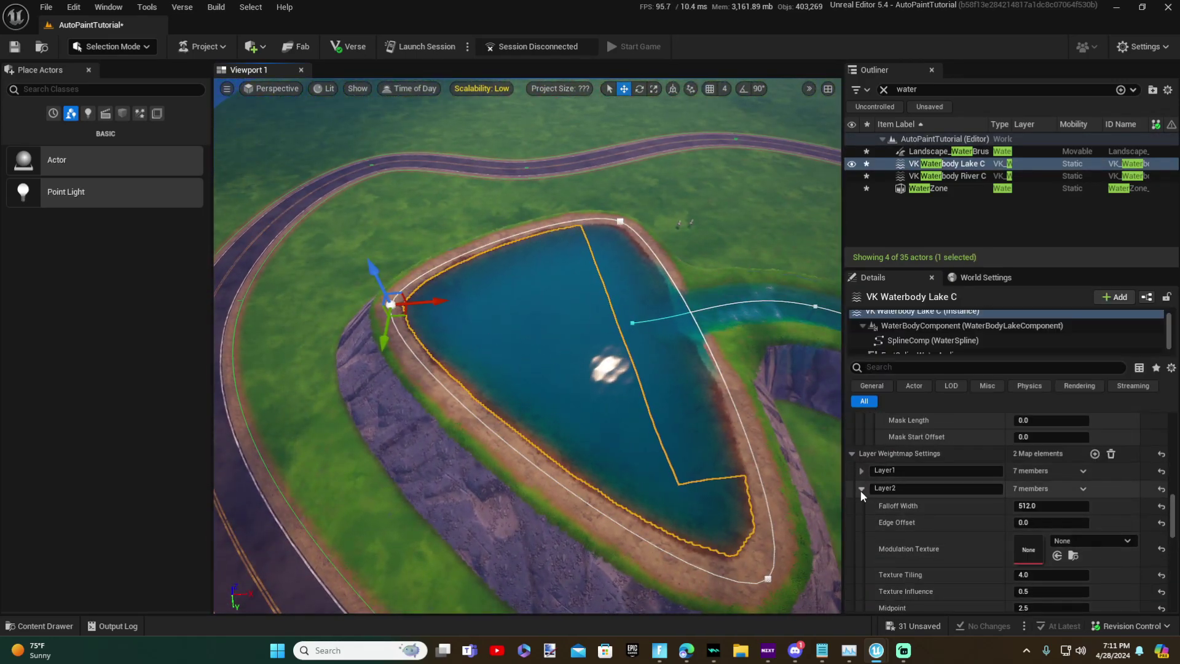
left_click(861, 490)
left_click(862, 470)
scroll(951, 471, "down", 2)
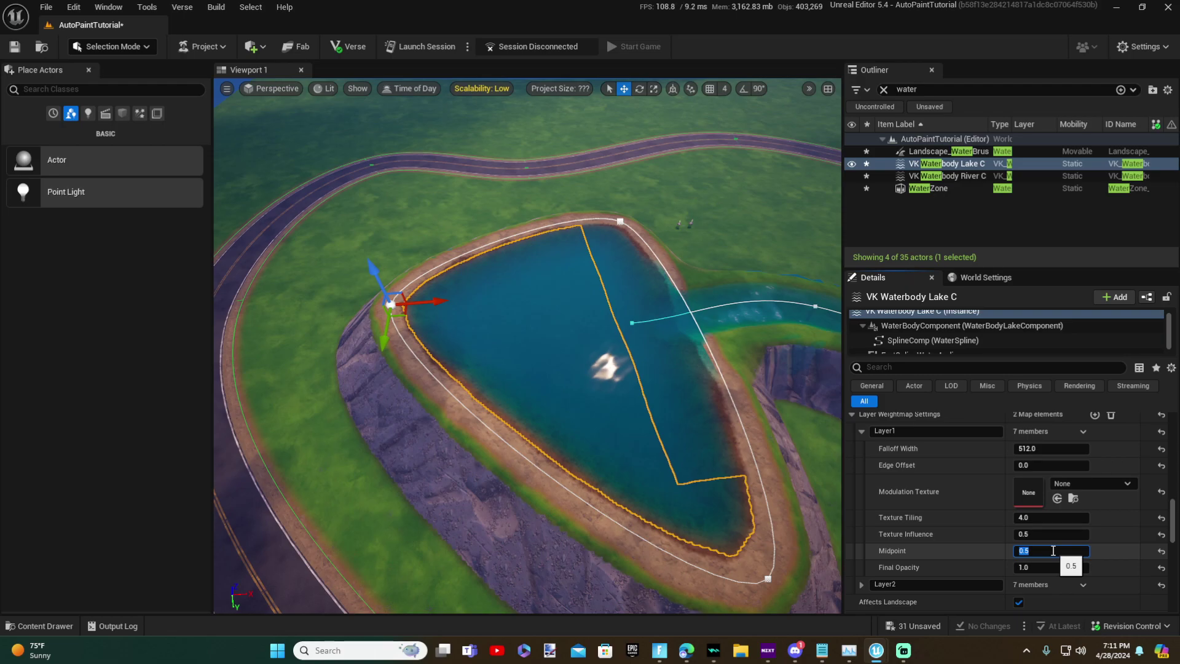
key("Return")
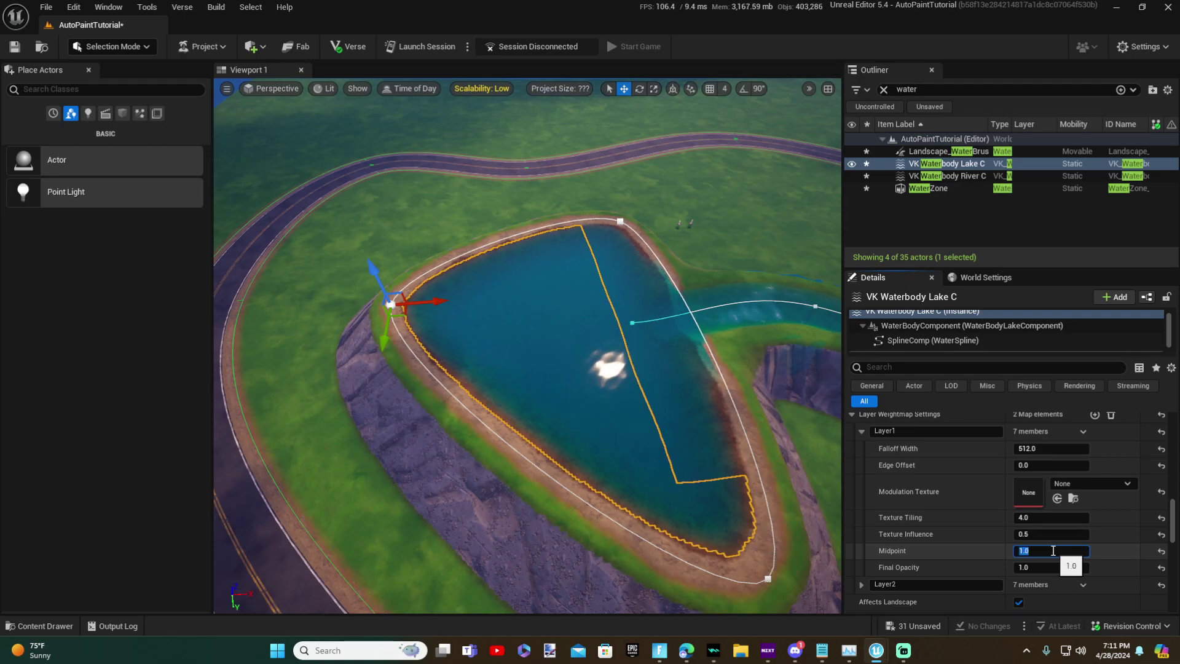
Raise the Falloff Width of the lake's Layer1 weightmap element through 650 to 800.
left_click(1057, 448)
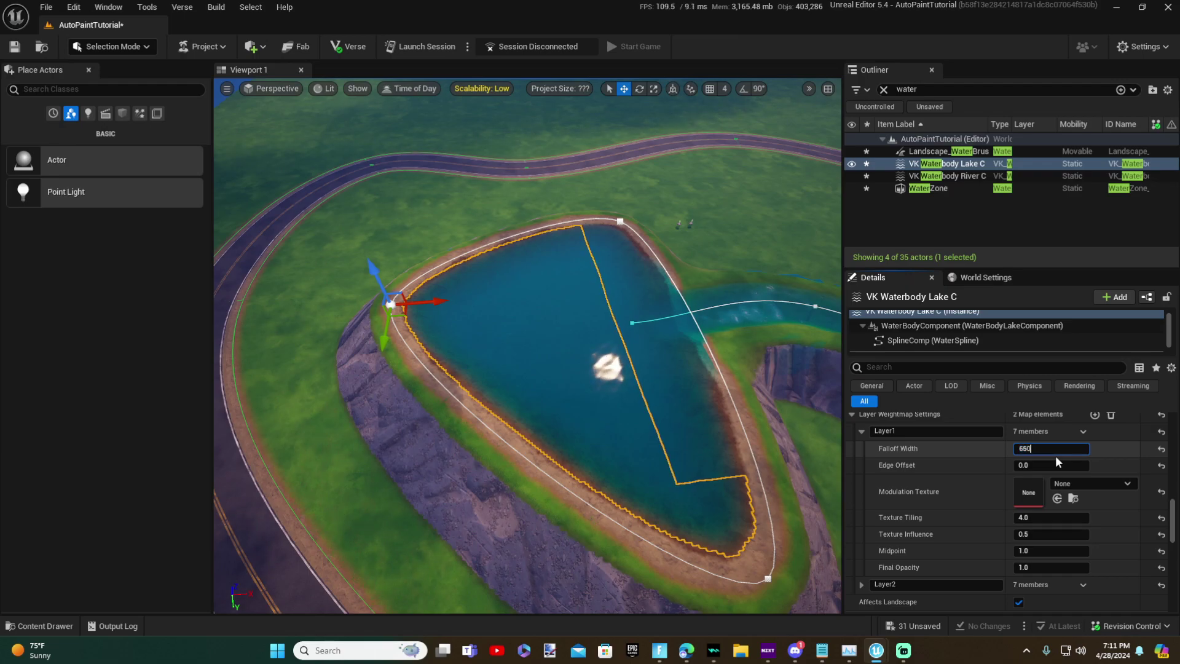
key("Return")
right_click_drag(701, 381, 591, 332)
left_click(1062, 450)
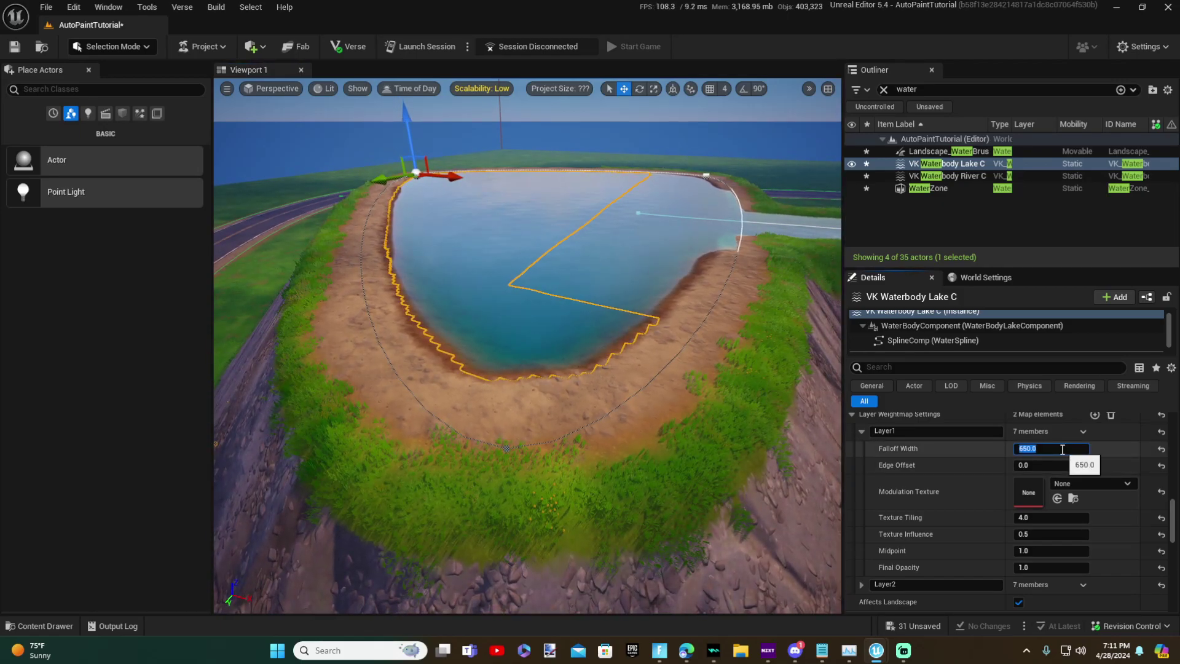
type("800")
key("Return")
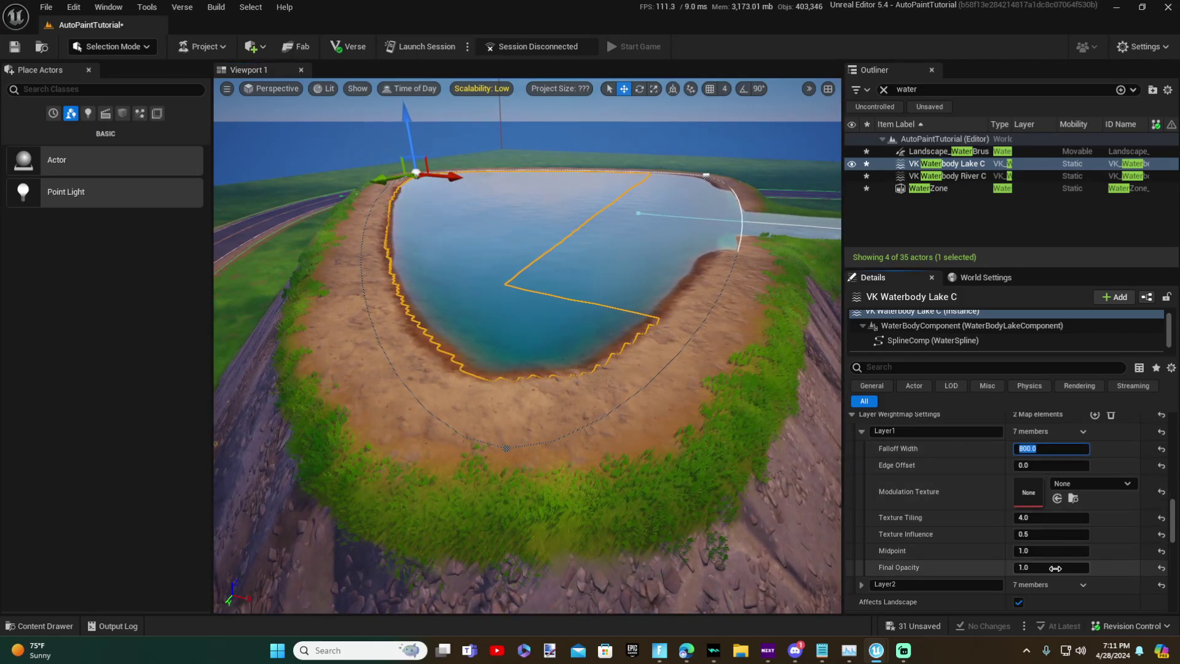
Try a Midpoint of 2 on the lake's Layer1 weightmap element, and settle on 1.5.
type("2")
key("Return")
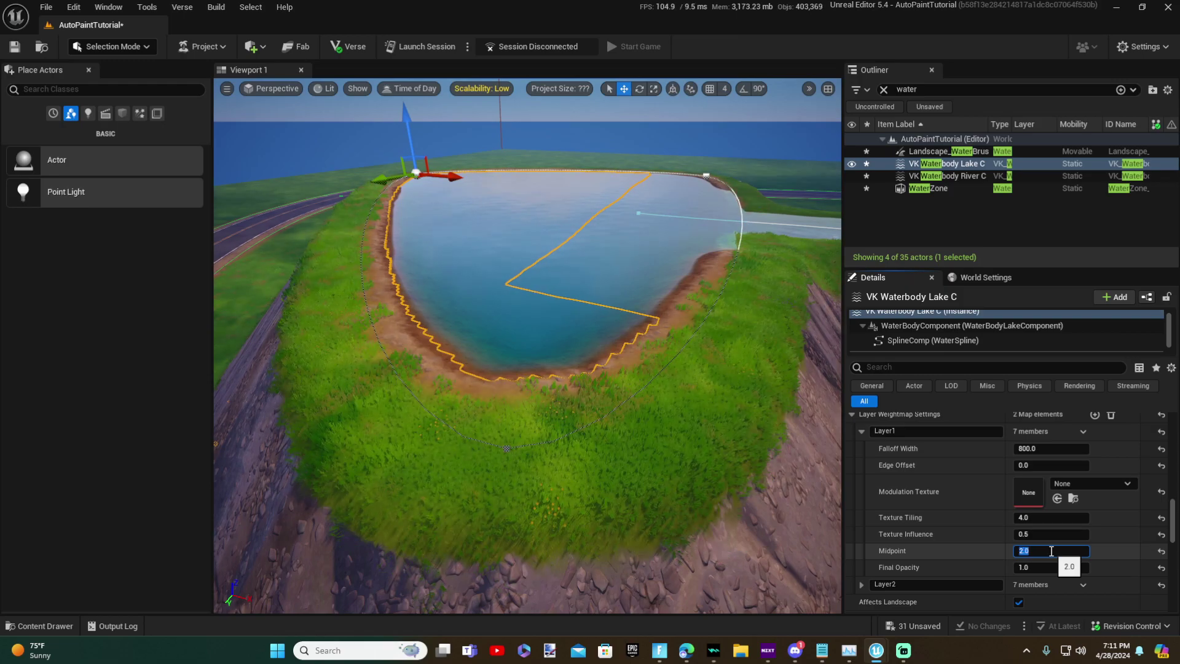
type("1.5")
key("Return")
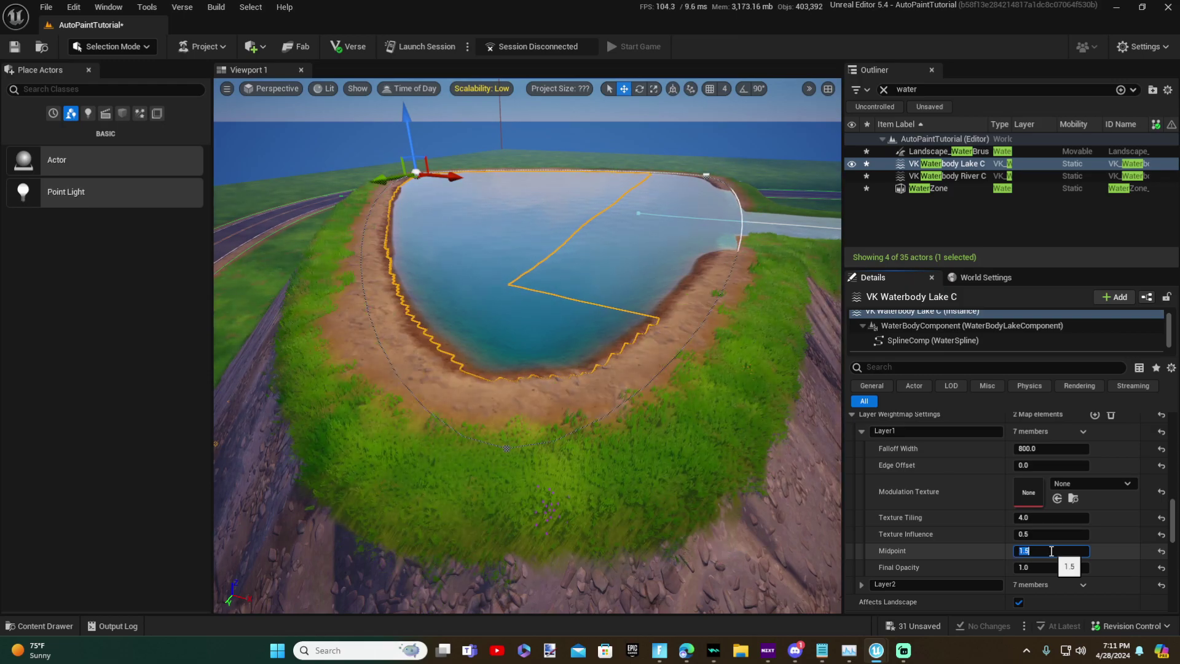
right_click_drag(695, 455, 691, 523)
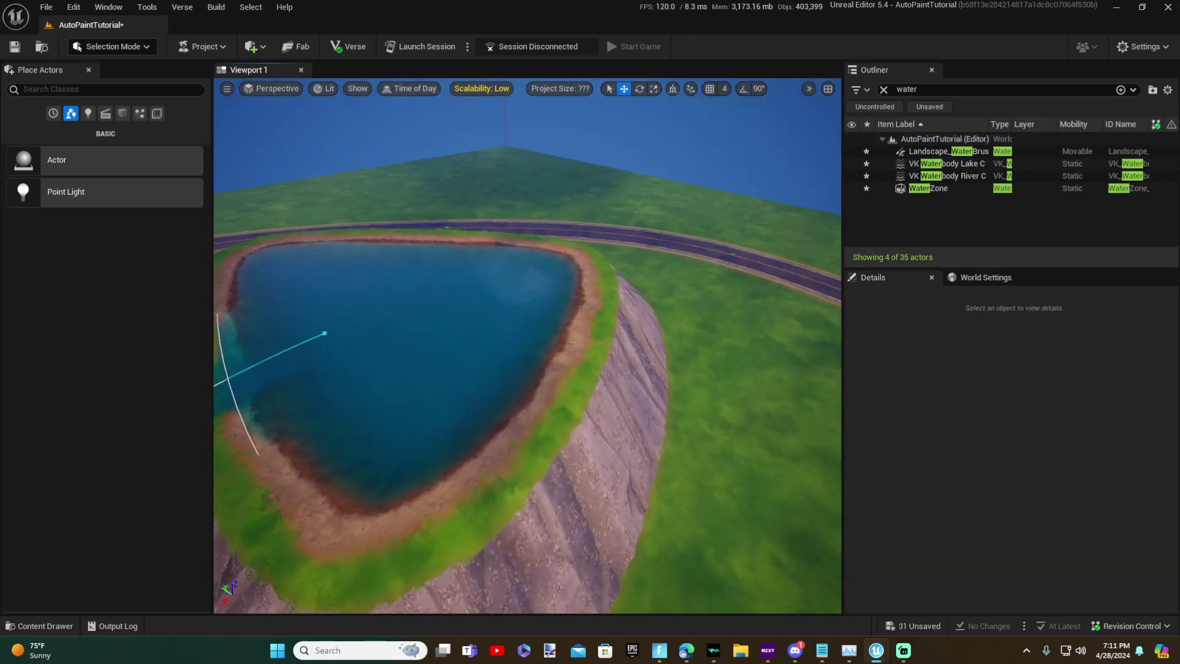
right_click_drag(554, 278, 436, 222)
Try moving the lake's spline point near the river inlet, and undo the move.
left_click(554, 278)
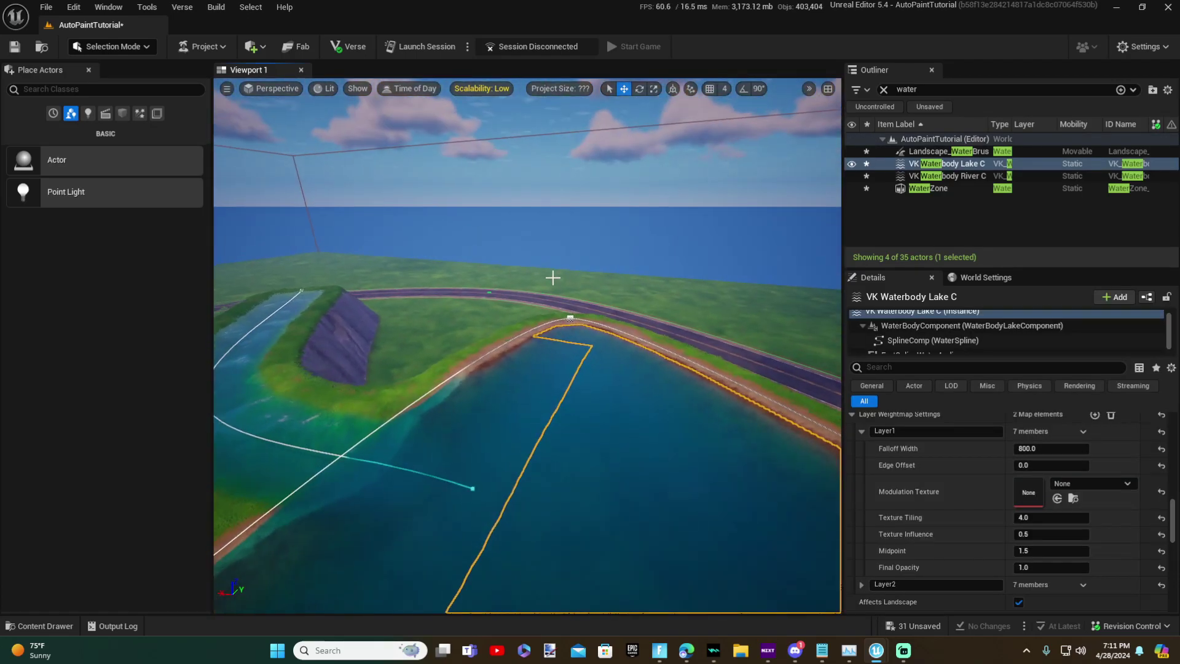
left_click(570, 318)
right_click_drag(570, 318, 588, 341)
left_click(517, 258)
right_click_drag(516, 258, 534, 267)
key("w")
right_click_drag(603, 322, 529, 326)
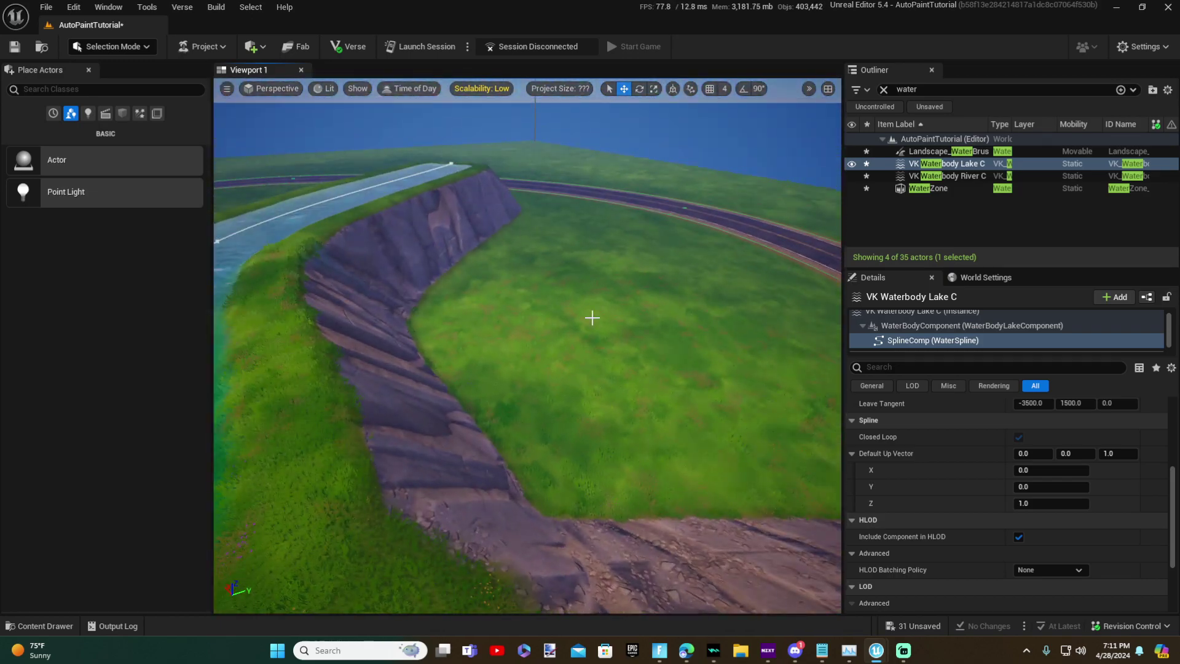
key("ctrl+z")
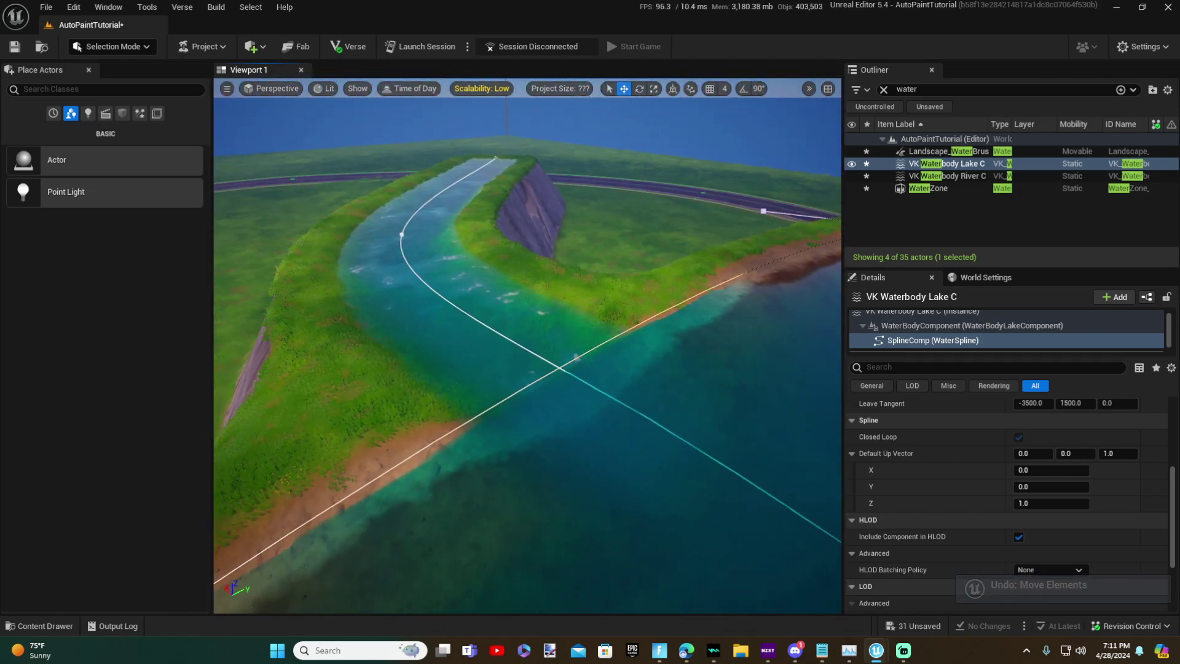
Add a Layer Weightmap Settings element named Layer1 to the river water body.
left_click(575, 354)
scroll(978, 522, "down", 10)
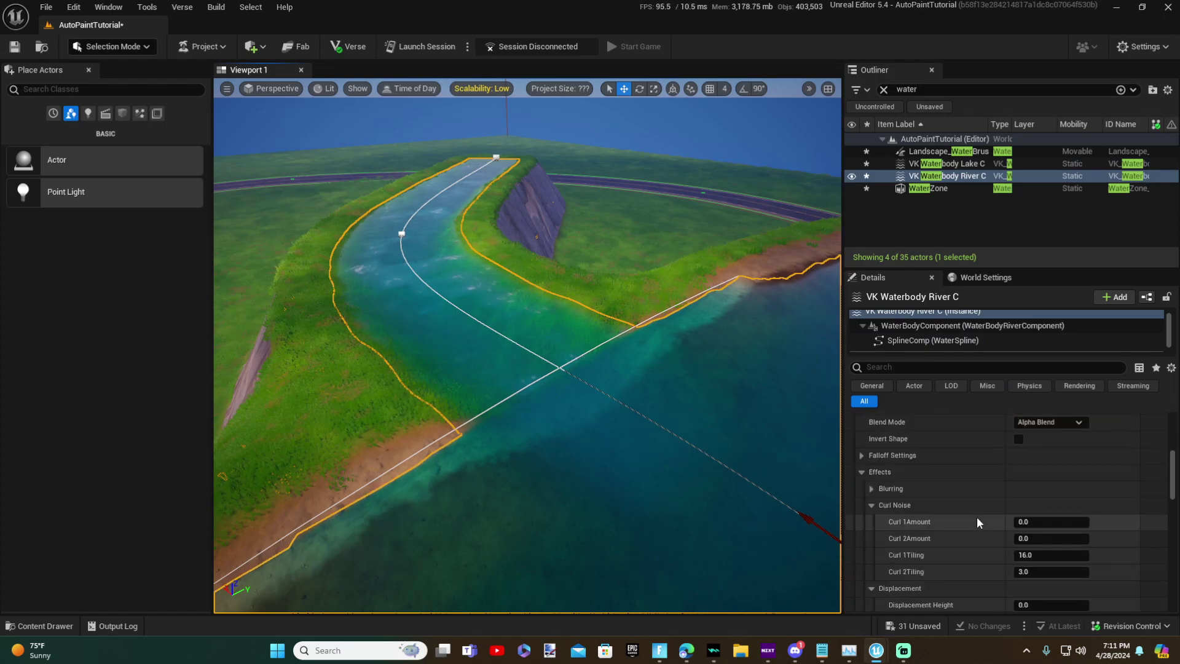
scroll(977, 522, "down", 3)
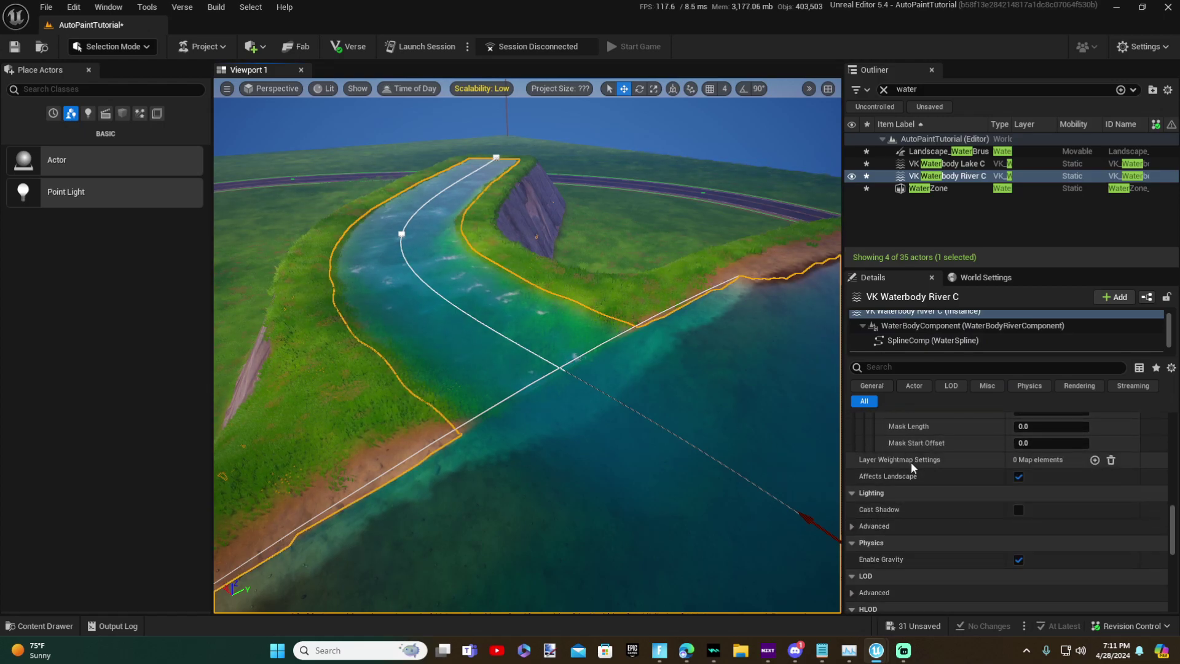
left_click(1095, 460)
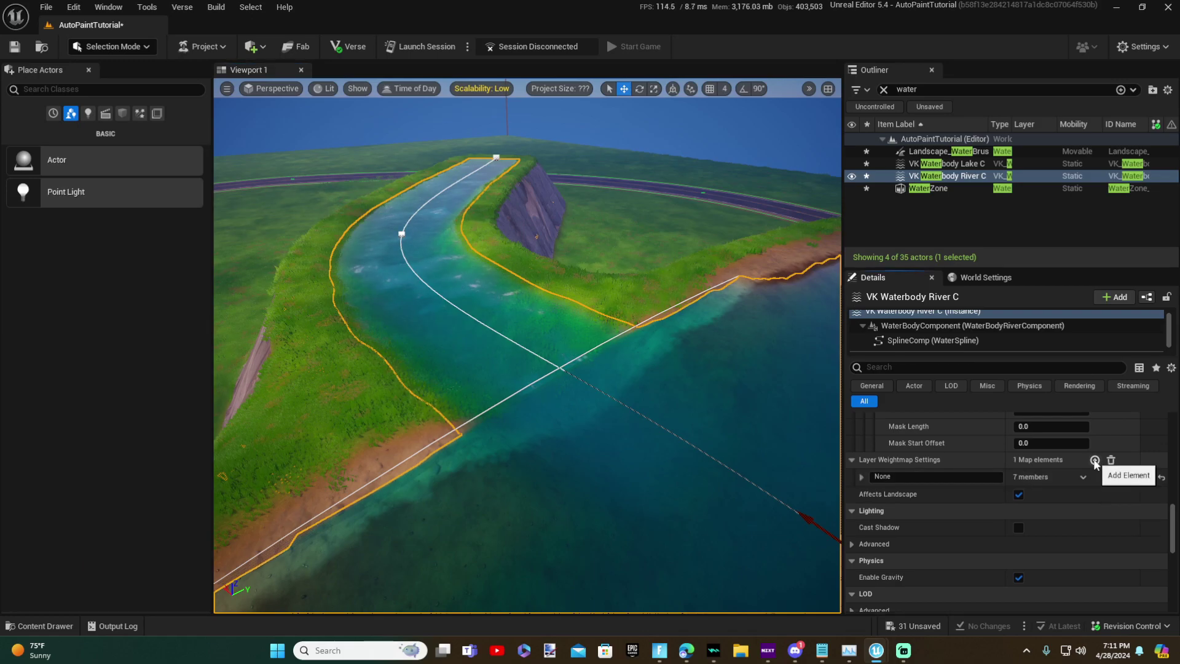
left_click(1095, 459)
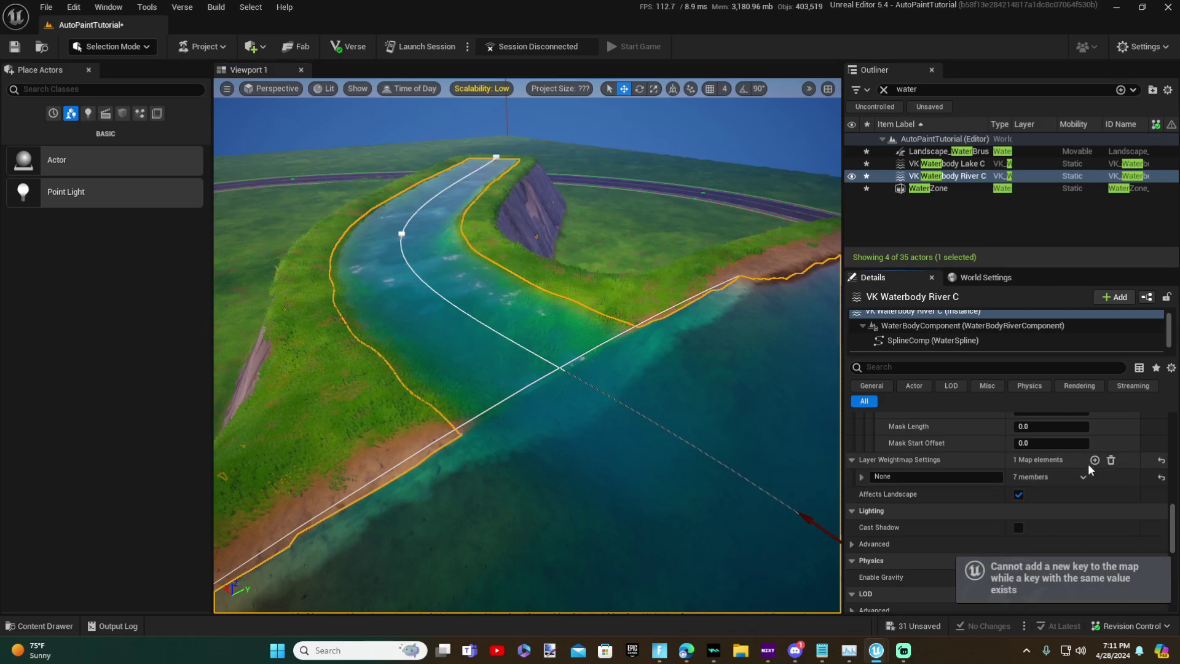
left_click(932, 477)
type("Layer1")
key("Return")
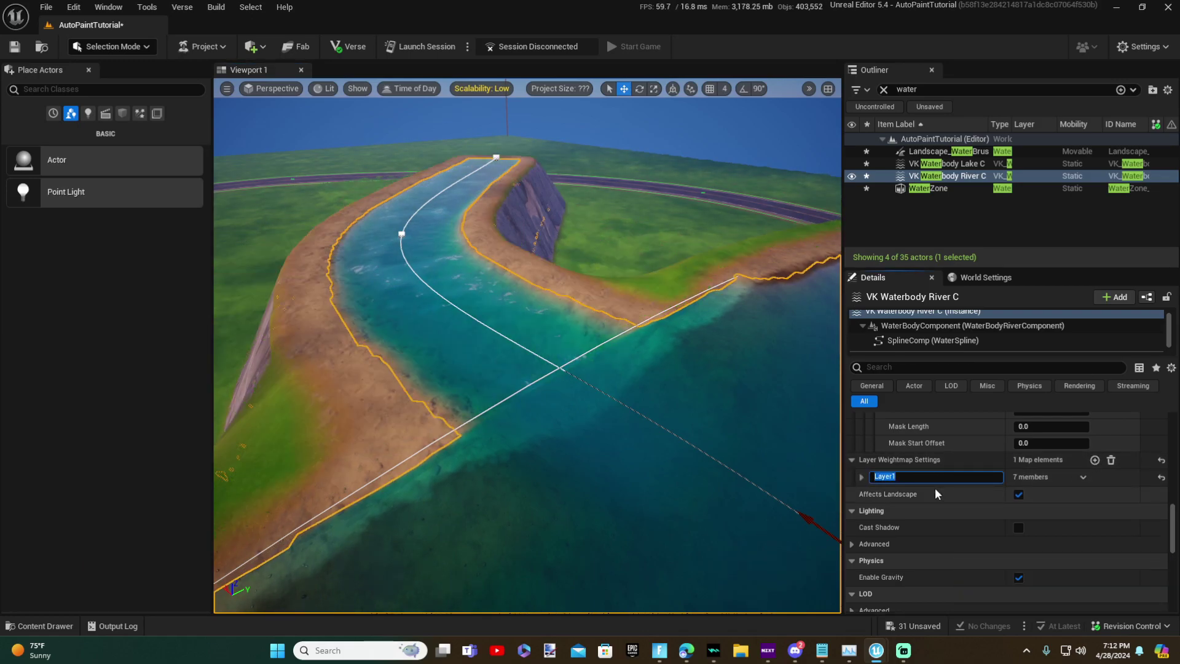
Add a second weightmap element named Layer2 to the river.
left_click(1095, 460)
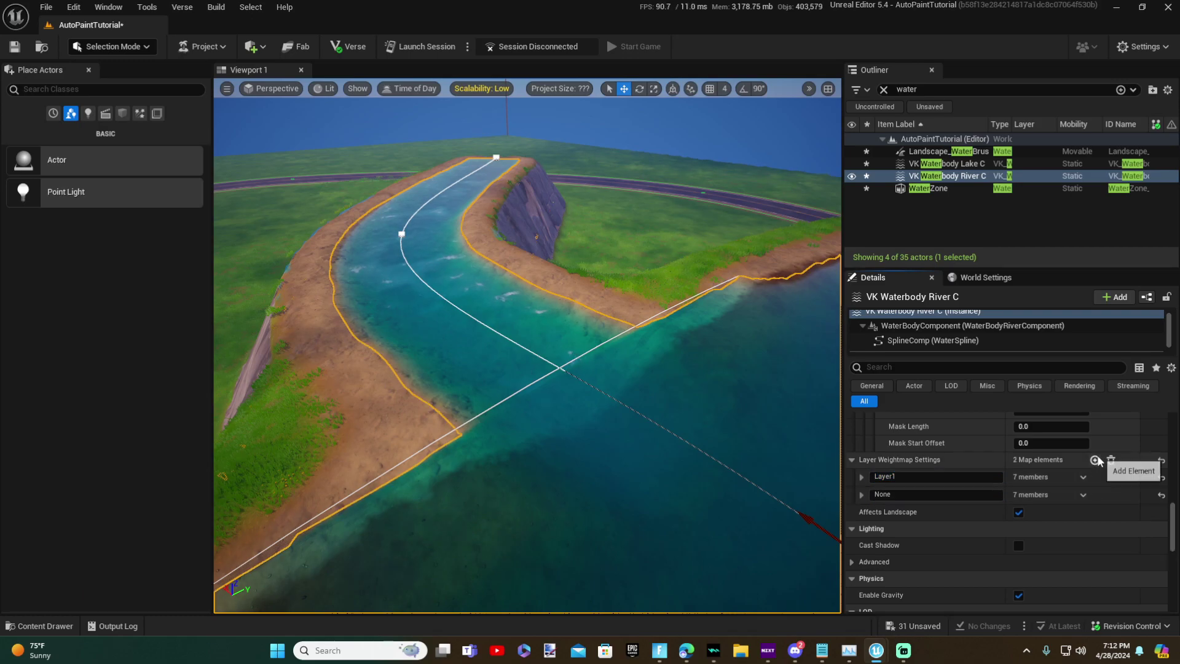
left_click(922, 496)
type("Layer2")
key("Return")
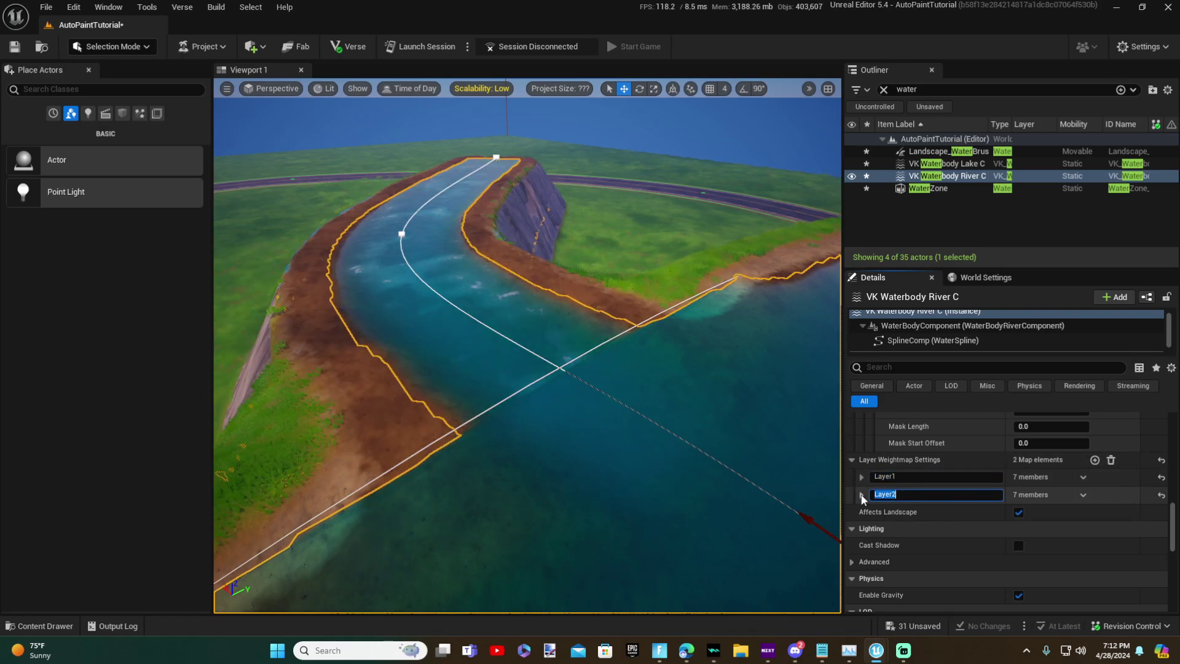
Adjust the Midpoint of the river's Layer2 weightmap element through 2.5, 2 and 1.8 to 1.6.
left_click(863, 495)
scroll(1009, 581, "down", 5)
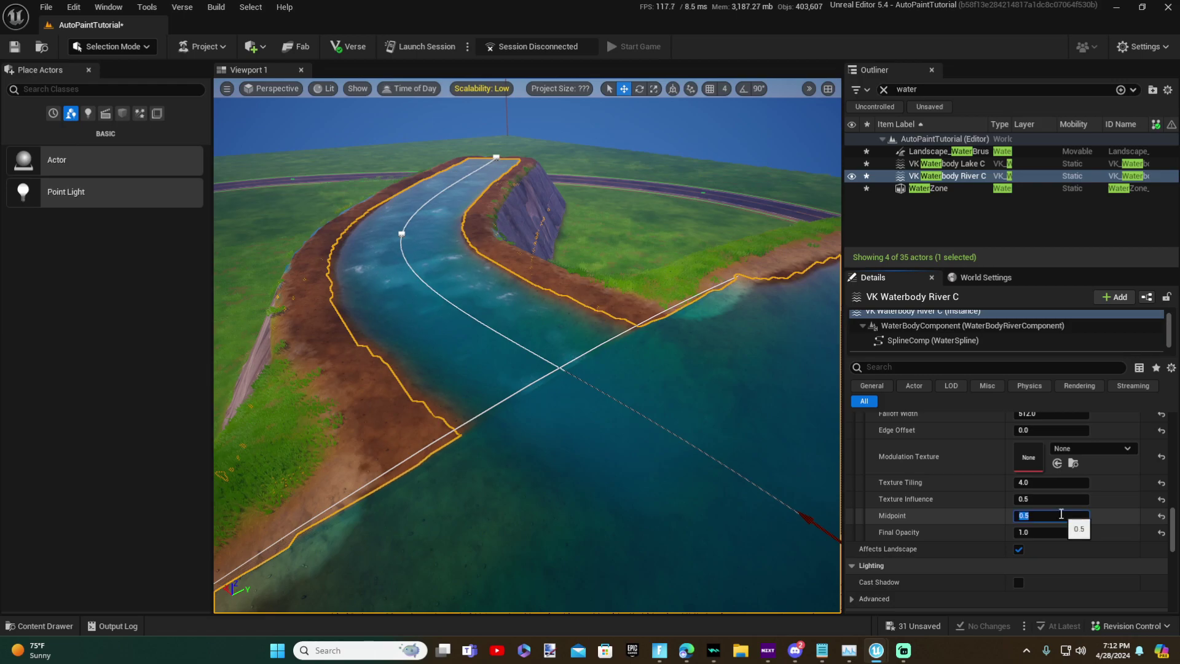
left_click(1061, 514)
type("2.5")
key("Return")
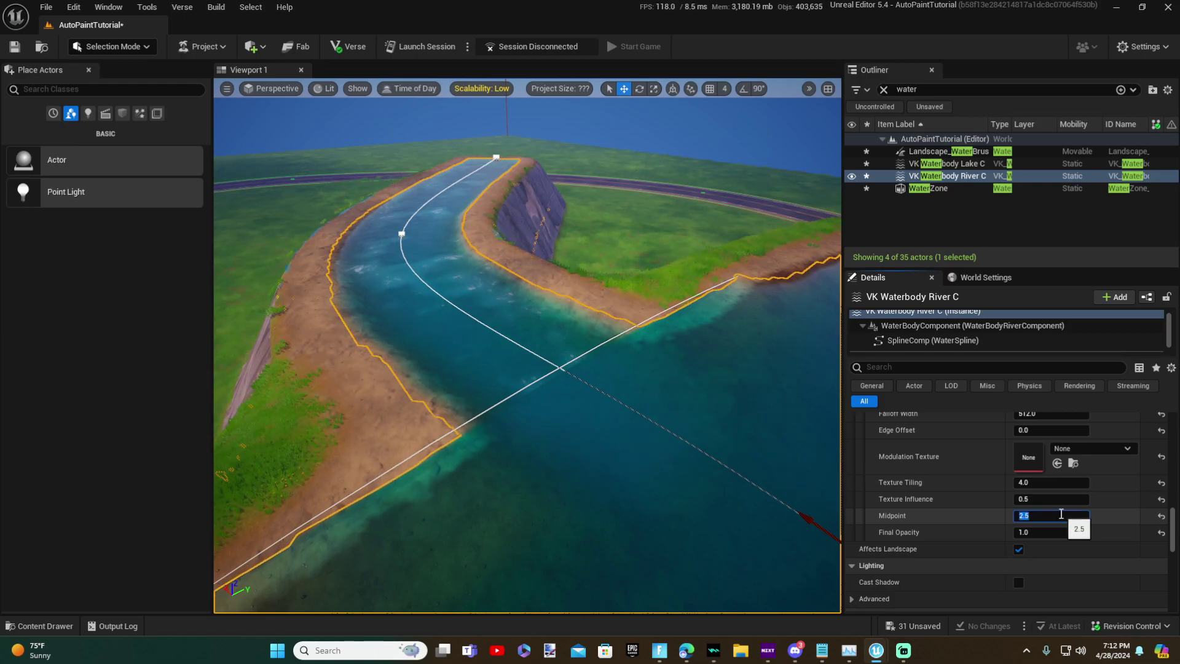
key("Return")
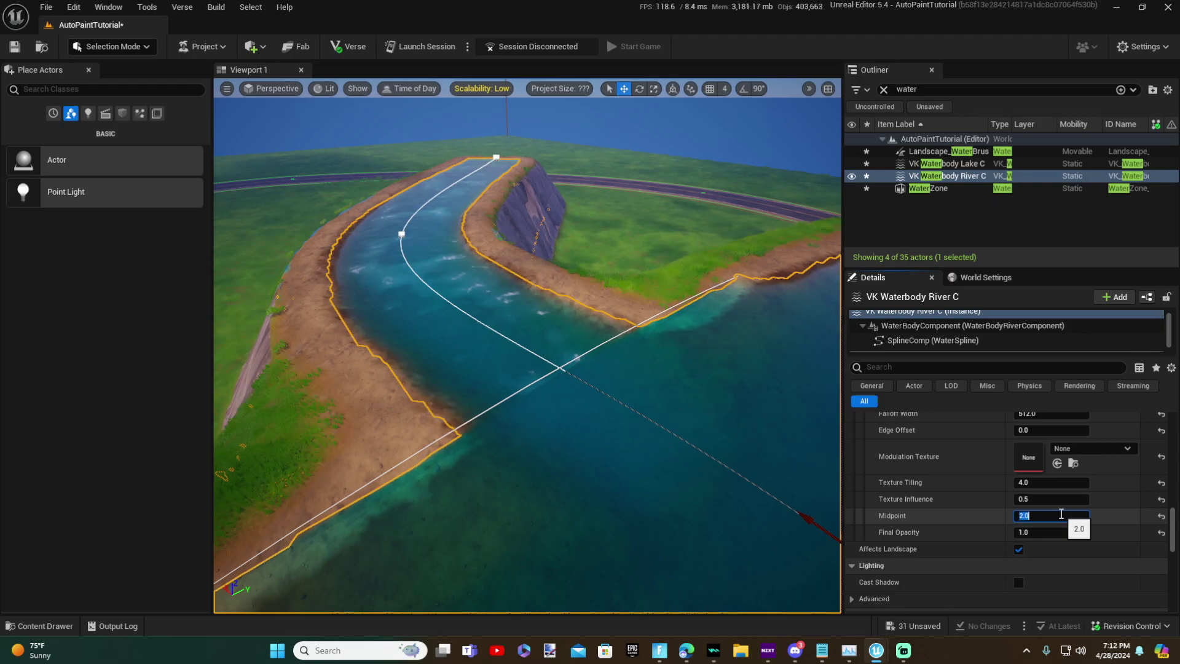
type("1.")
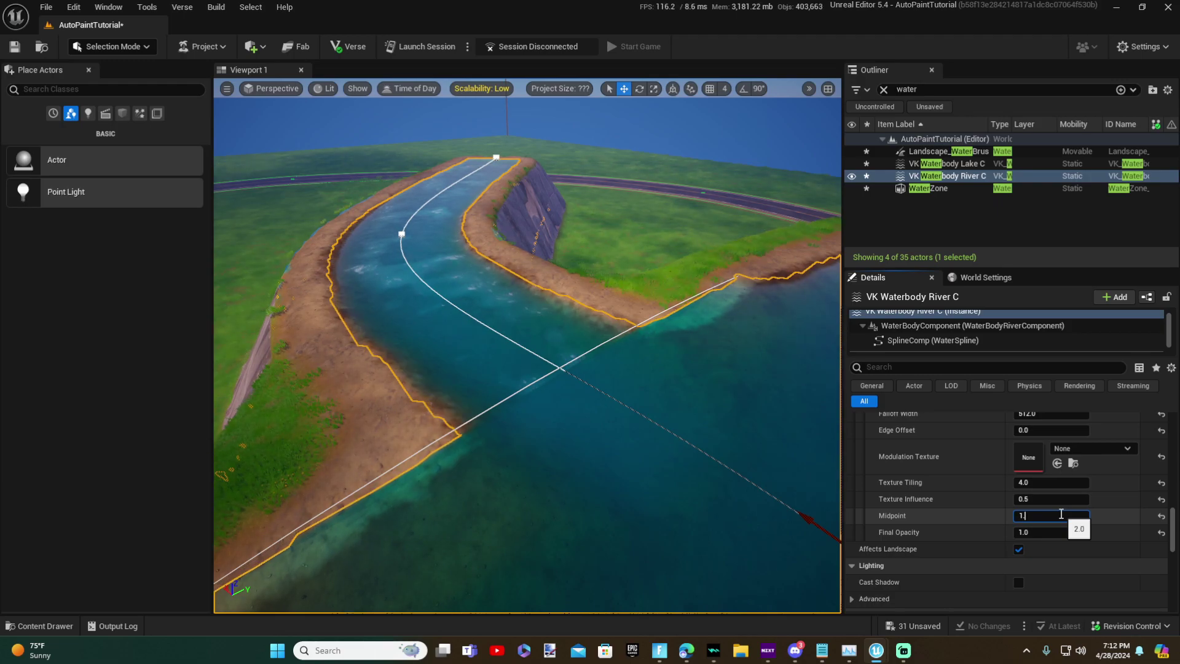
type("8")
key("Return")
type("1")
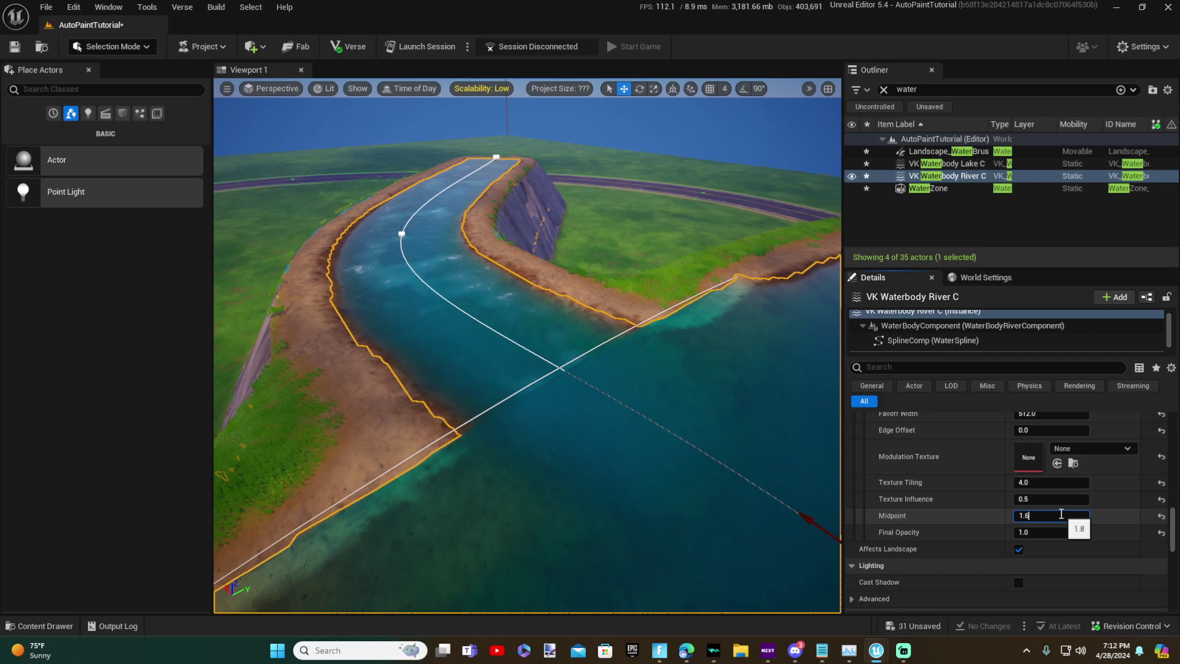
key("Return")
scroll(963, 504, "up", 4)
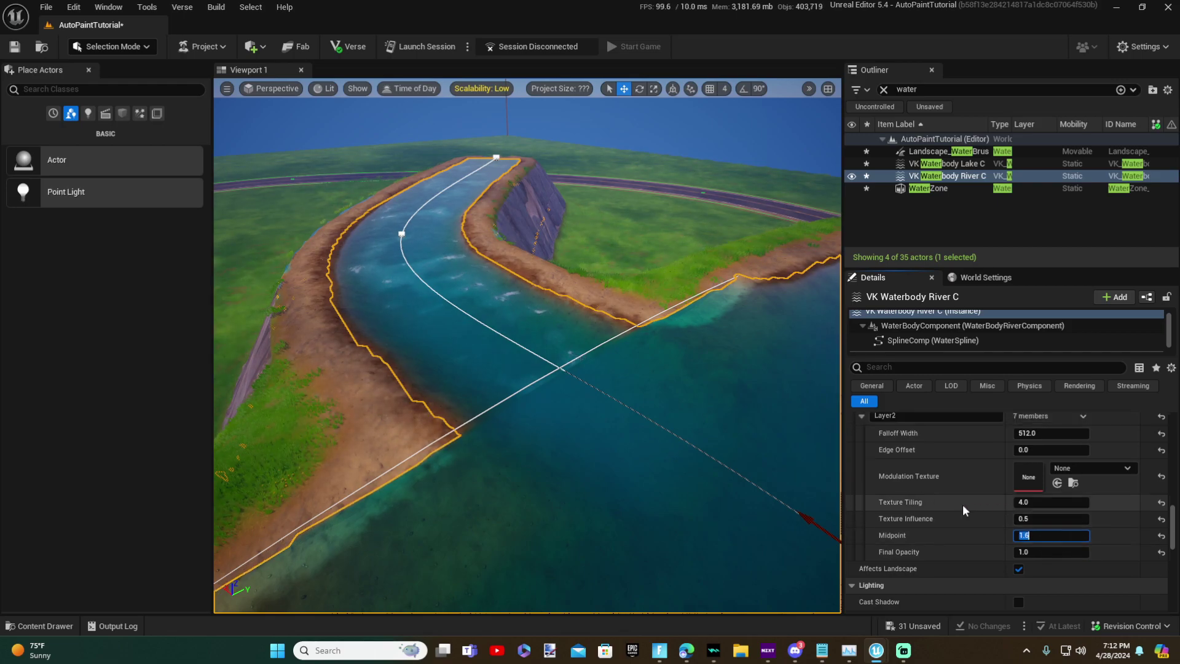
left_click(862, 474)
left_click(862, 459)
Widen the viewport and extend the river by duplicating its end spline point and pulling it outward across the grass.
right_click_drag(658, 344, 819, 408)
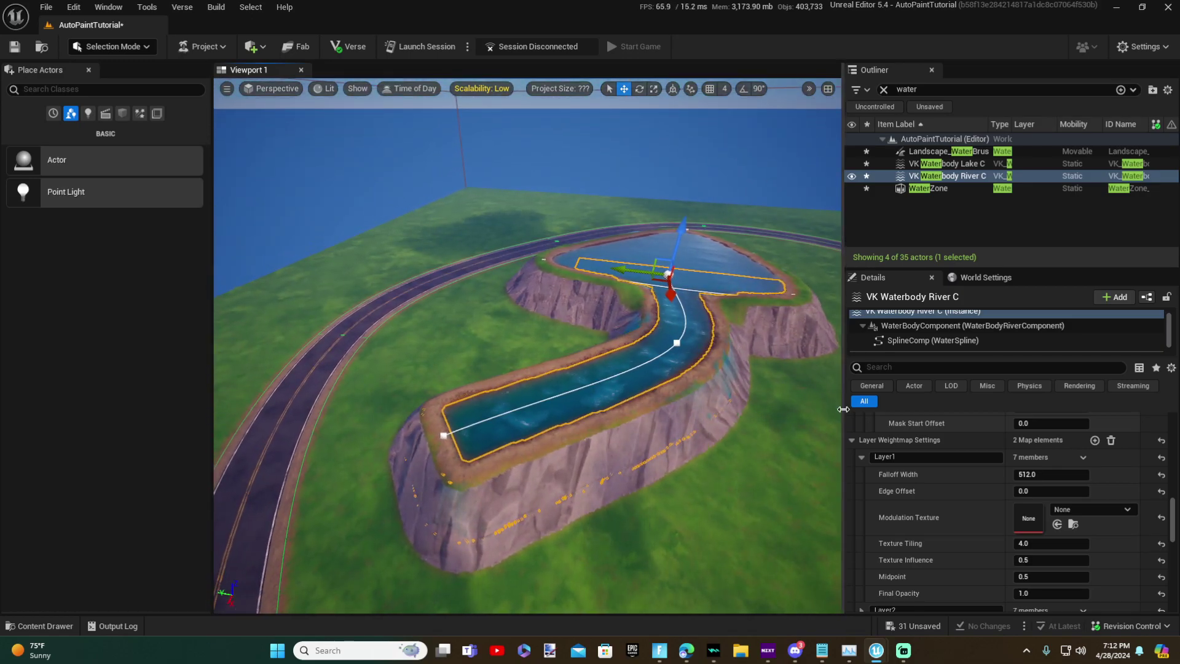
left_click_drag(844, 409, 1015, 411)
right_click_drag(843, 414, 725, 417)
left_click(582, 485)
right_click_drag(582, 484, 624, 501)
left_click(573, 425)
right_click(575, 425)
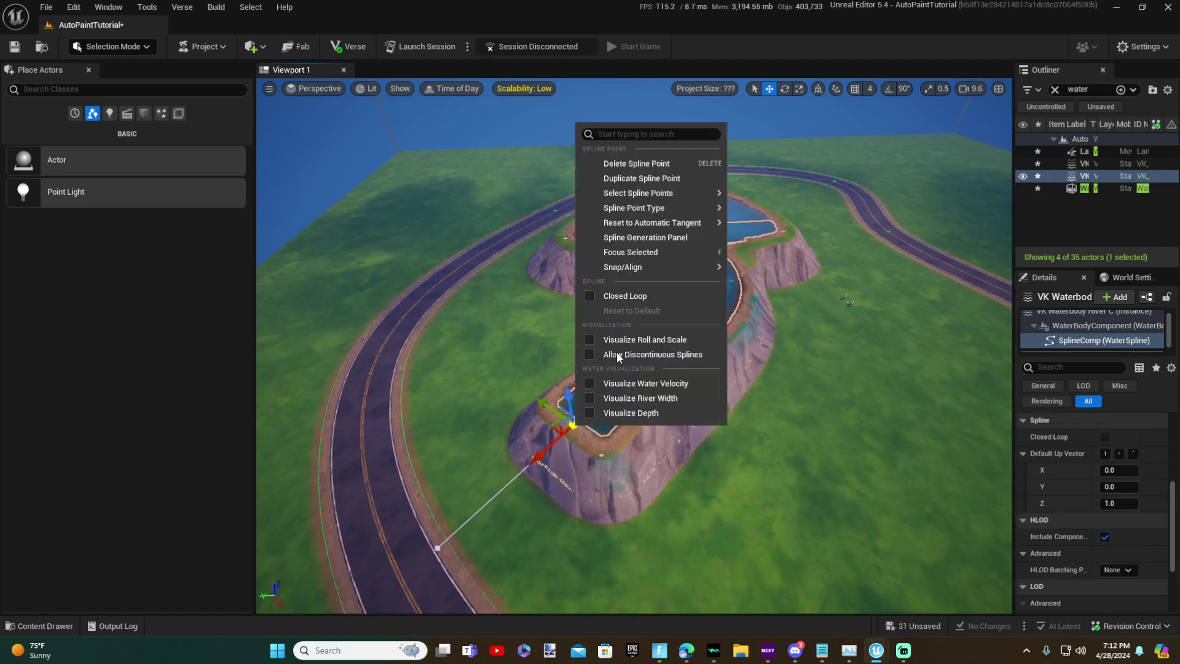
left_click(641, 179)
scroll(579, 395, "down", 2)
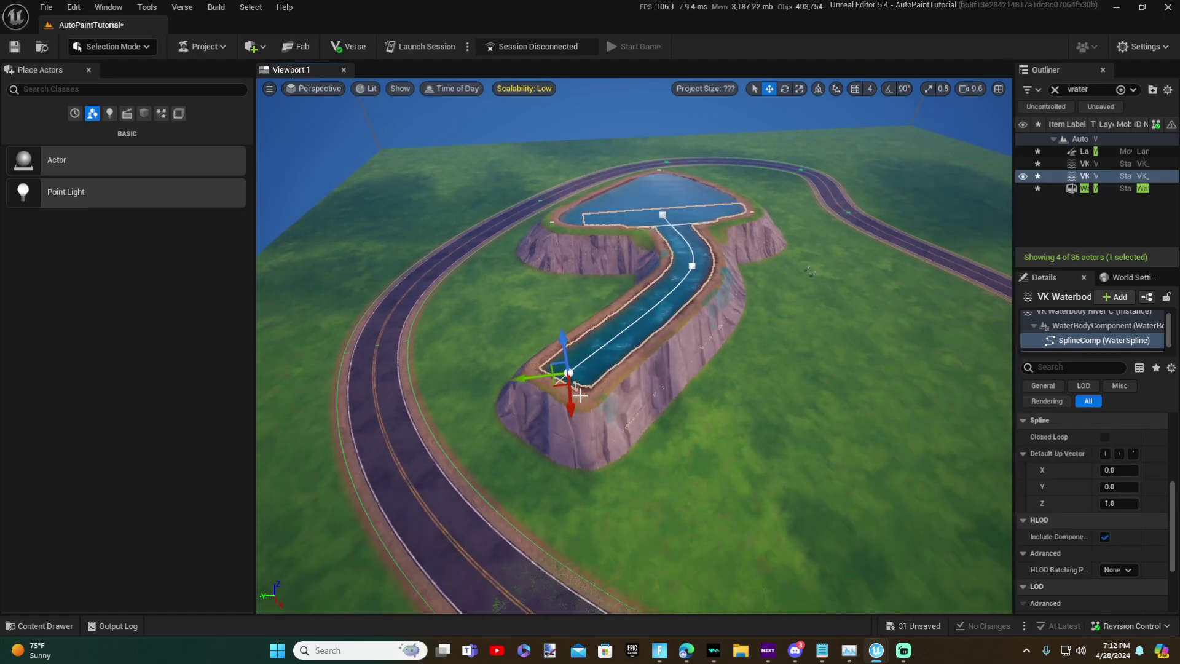
left_click_drag(569, 395, 869, 524, "alt")
Examine the painted banks along the extended river from close up.
right_click_drag(869, 525, 984, 435)
key("w")
scroll(870, 525, "down", 1)
key("a")
key("Escape")
scroll(812, 406, "up", 1)
key("w")
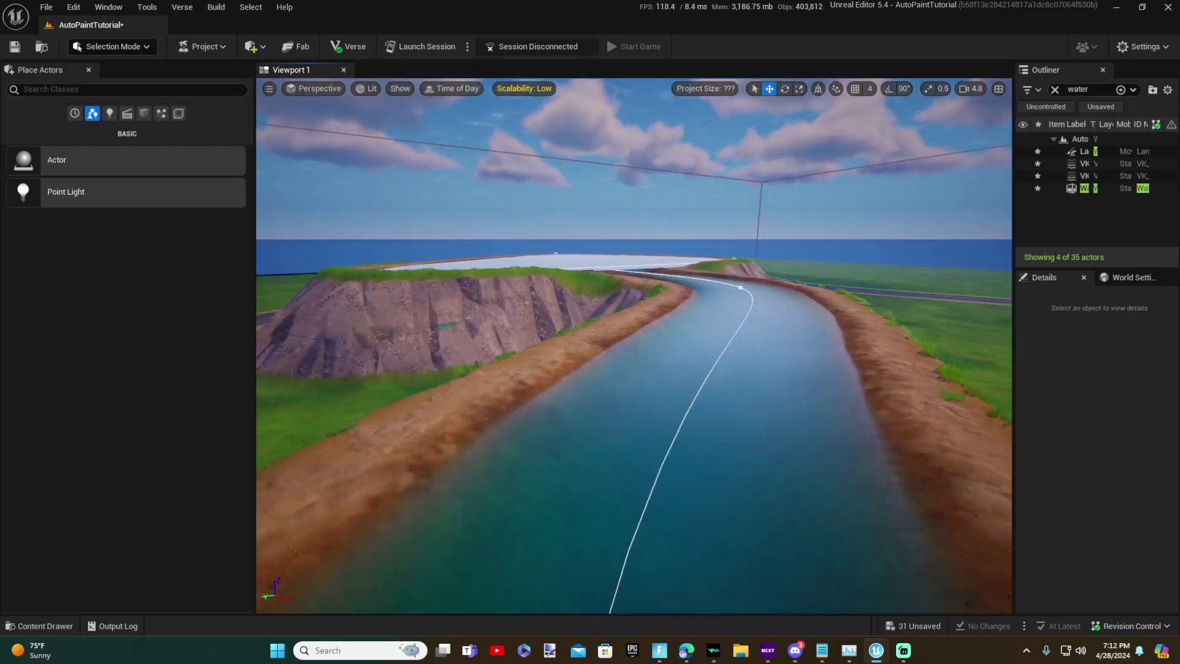
key("a")
right_click_drag(749, 476, 674, 473)
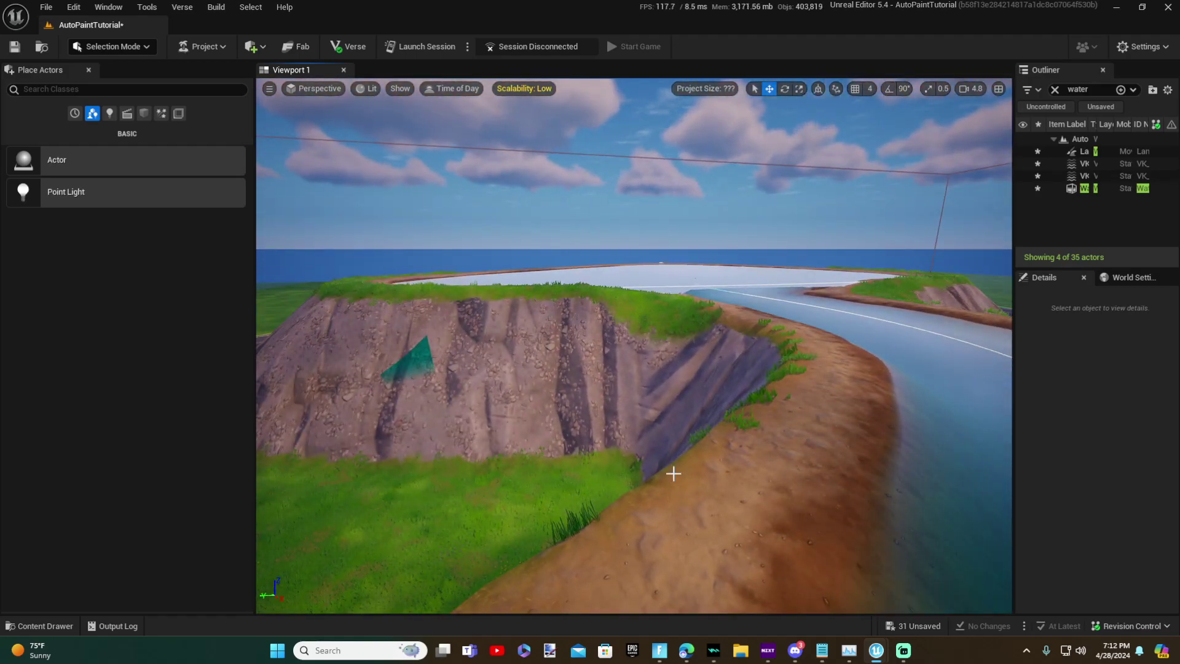
key("w")
Examine from above how the painted shores meet where the river joins the lake.
right_click_drag(495, 383, 529, 461)
scroll(738, 381, "up", 1)
key("d")
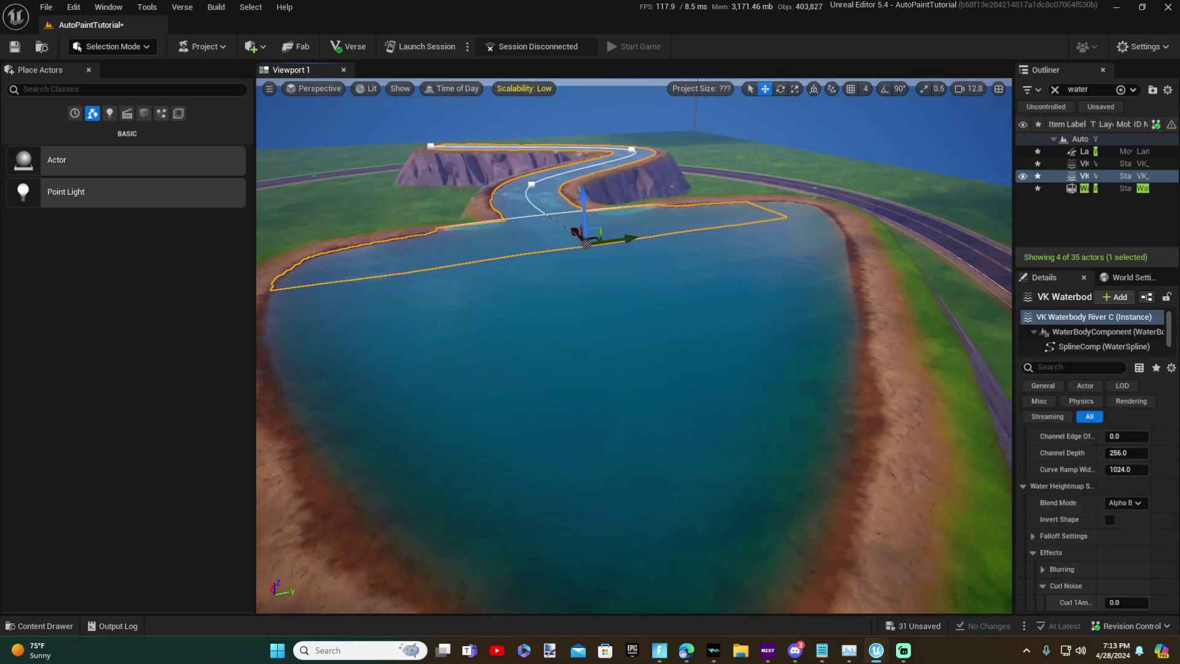
key("s")
mouse_move(635, 346)
right_mouse_down()
mouse_move(615, 393)
mouse_move(676, 335)
mouse_move(639, 283)
mouse_move(621, 332)
mouse_move(639, 277)
mouse_move(645, 345)
mouse_move(633, 385)
right_mouse_up()
key("w")
key("s")
key("w")
key("w")
key("s")
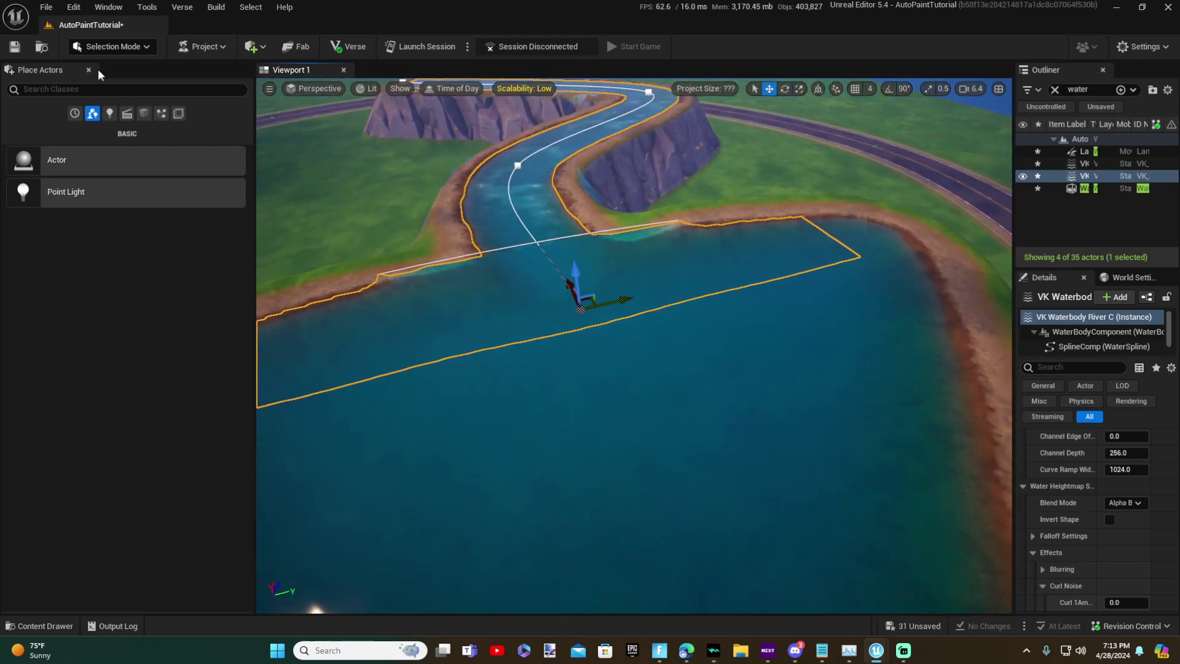
Switch to Landscape Mode and set up sculpting on the base edit layer named Layer.
left_click(111, 46)
left_click(97, 75)
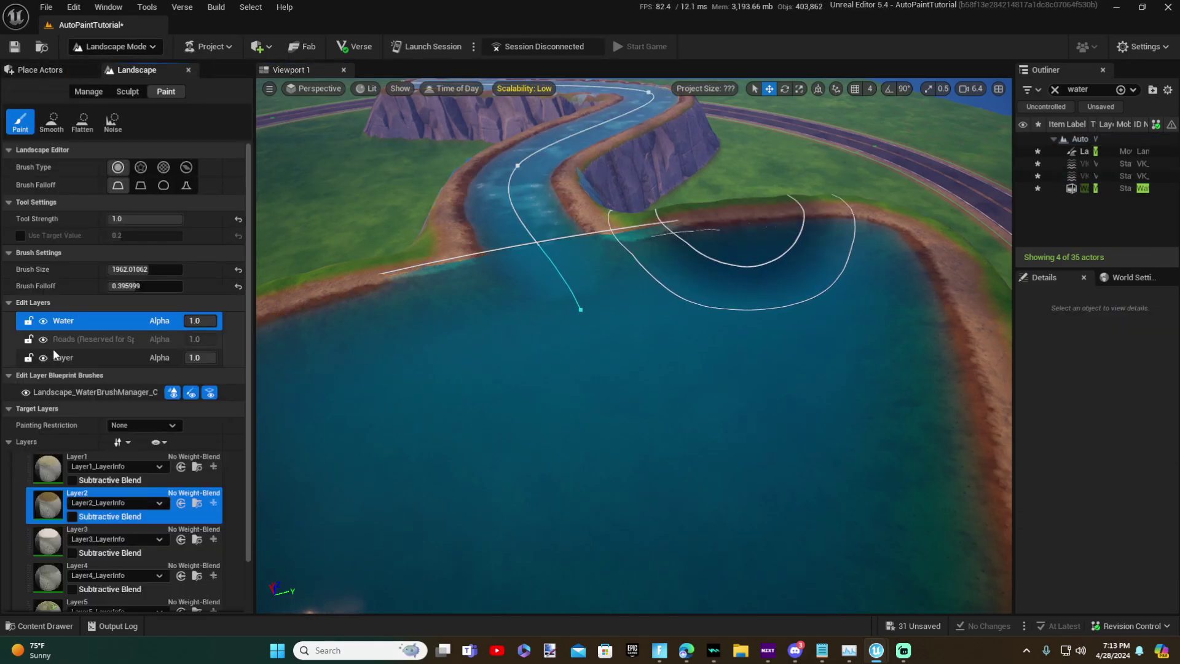
left_click(74, 359)
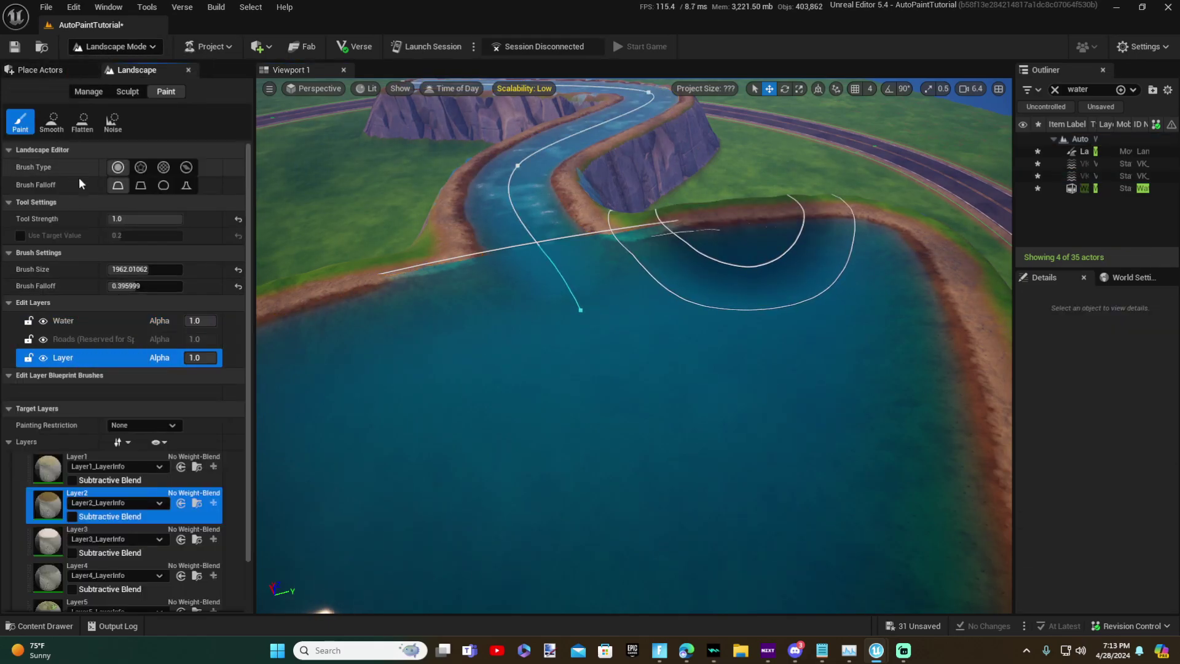
left_click(128, 91)
Try to raise terrain inside the lake by sculpting on the base edit layer.
mouse_move(606, 403)
right_mouse_down()
mouse_move(486, 393)
mouse_move(443, 369)
right_mouse_up()
key("w")
scroll(607, 403, "up", 3)
mouse_move(606, 403)
left_mouse_down()
mouse_move(580, 396)
mouse_move(680, 400)
mouse_move(603, 350)
mouse_move(727, 319)
left_mouse_up()
mouse_move(728, 319)
right_mouse_down()
mouse_move(848, 381)
mouse_move(849, 411)
mouse_move(824, 332)
mouse_move(830, 449)
mouse_move(827, 439)
right_mouse_up()
key("w")
scroll(727, 319, "down", 1)
key("s")
key("w")
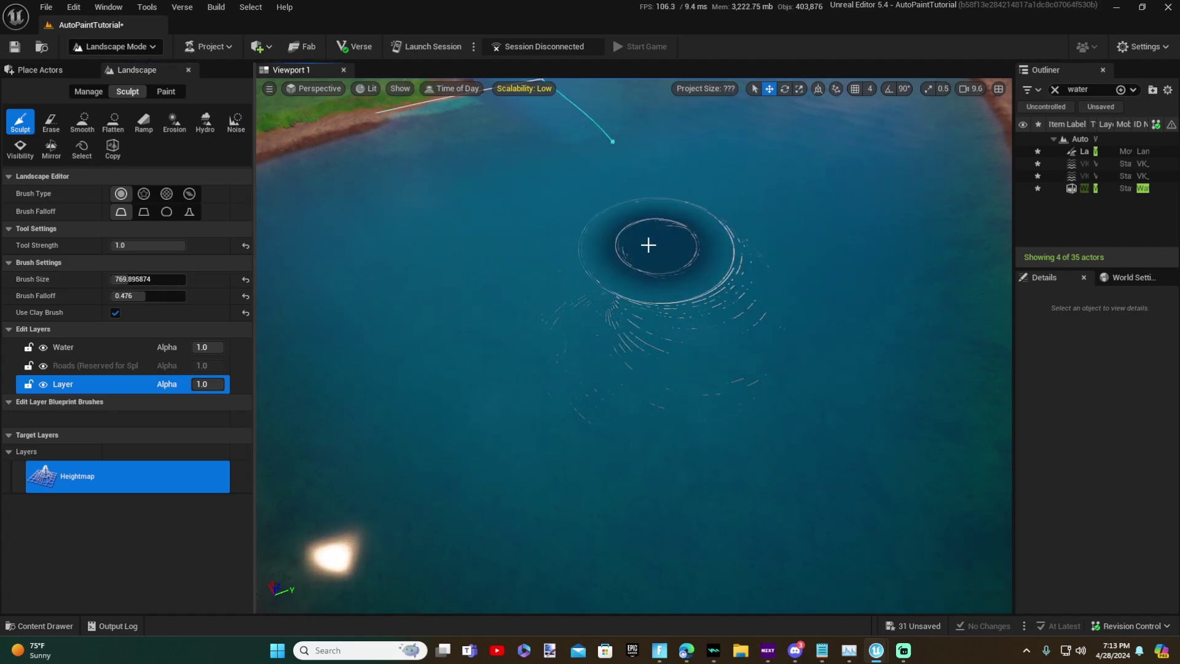
mouse_move(690, 345)
right_mouse_down()
mouse_move(690, 304)
mouse_move(690, 345)
right_mouse_up()
key("w")
key("s")
key("w")
key("s")
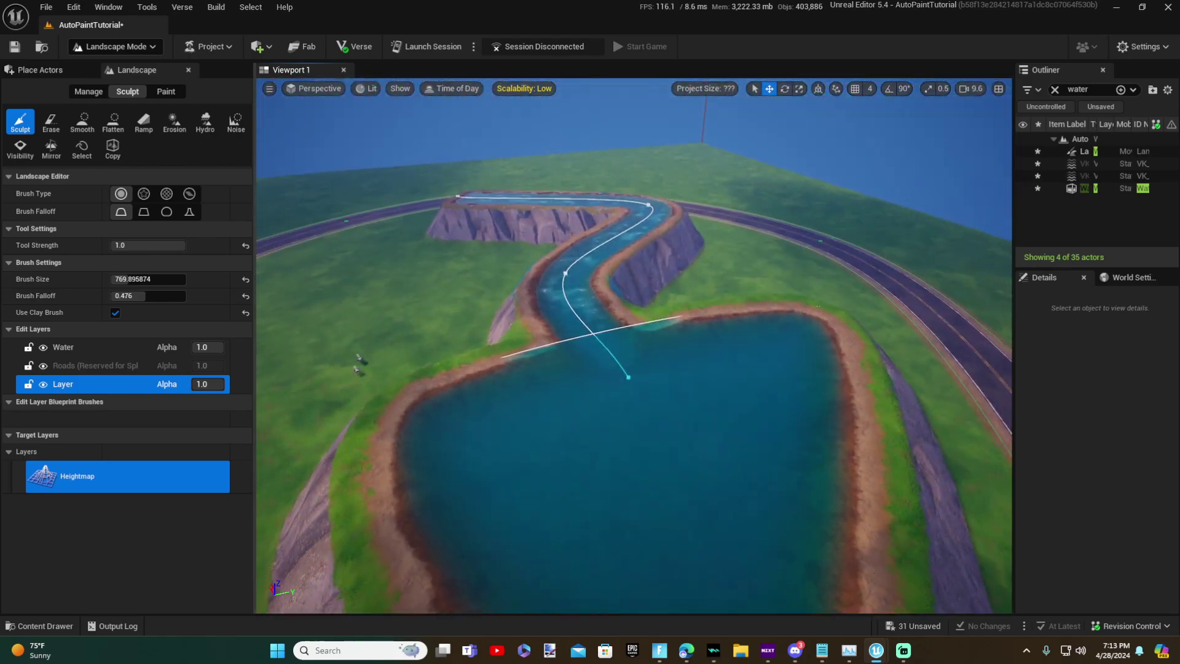
key("w")
right_click_drag(483, 396, 482, 434)
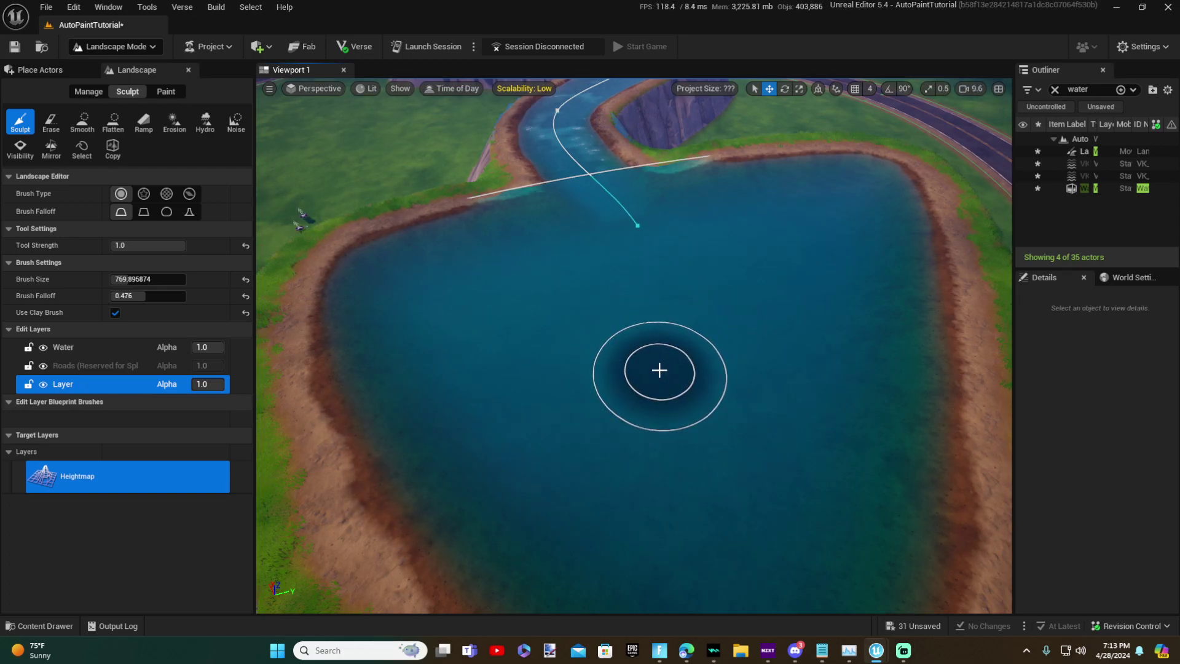
Create a new landscape edit layer and rename it ExtraScuptingLayer.
right_click(84, 386)
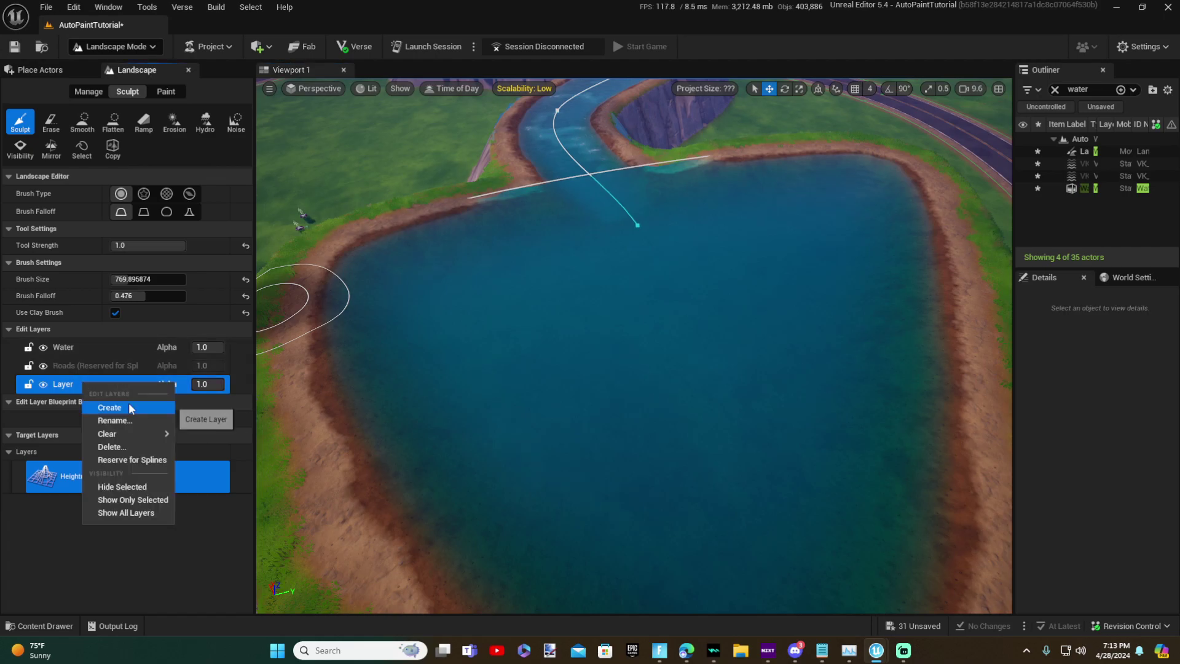
left_click(110, 407)
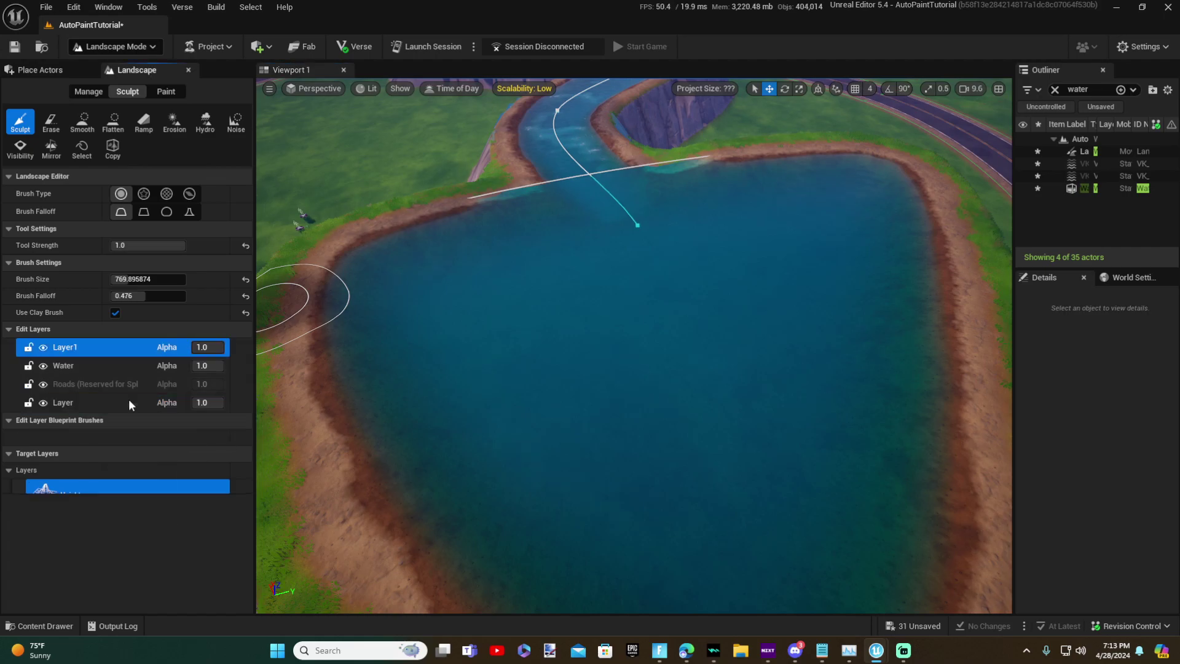
double_click(87, 348)
type("W")
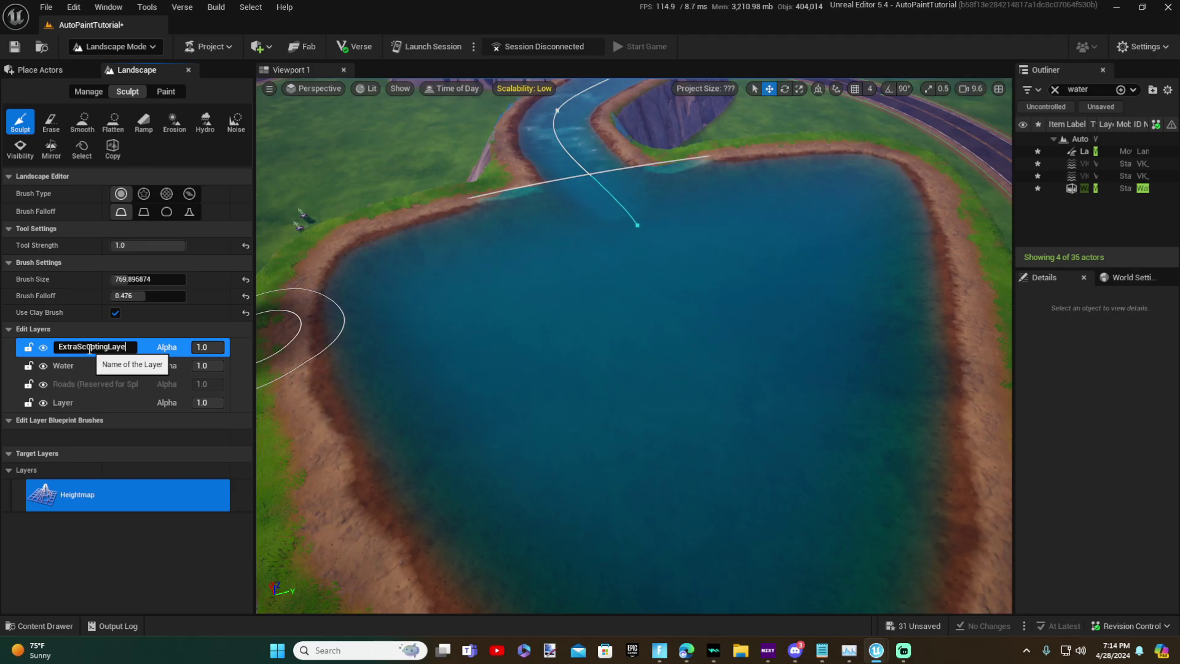
Raise a mound of land above the water in the lake with the Sculpt tool on ExtraScuptingLayer.
right_click_drag(312, 348, 356, 369)
scroll(357, 362, "down", 1)
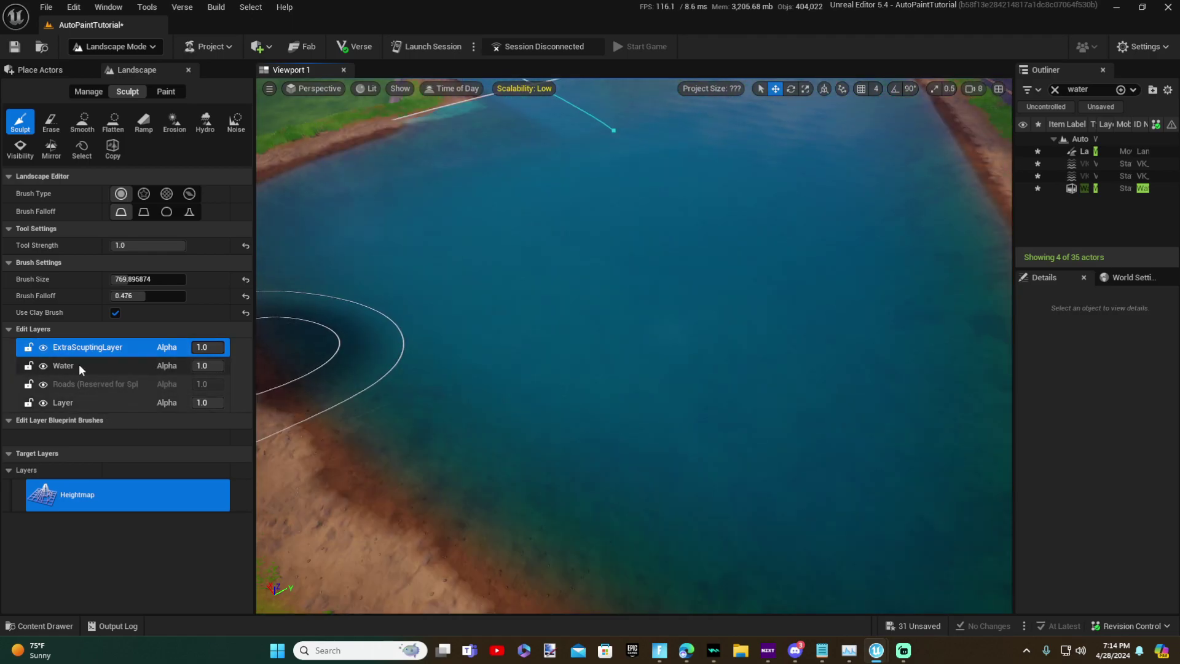
mouse_move(615, 352)
right_mouse_down()
mouse_move(596, 335)
mouse_move(618, 314)
mouse_move(614, 326)
right_mouse_up()
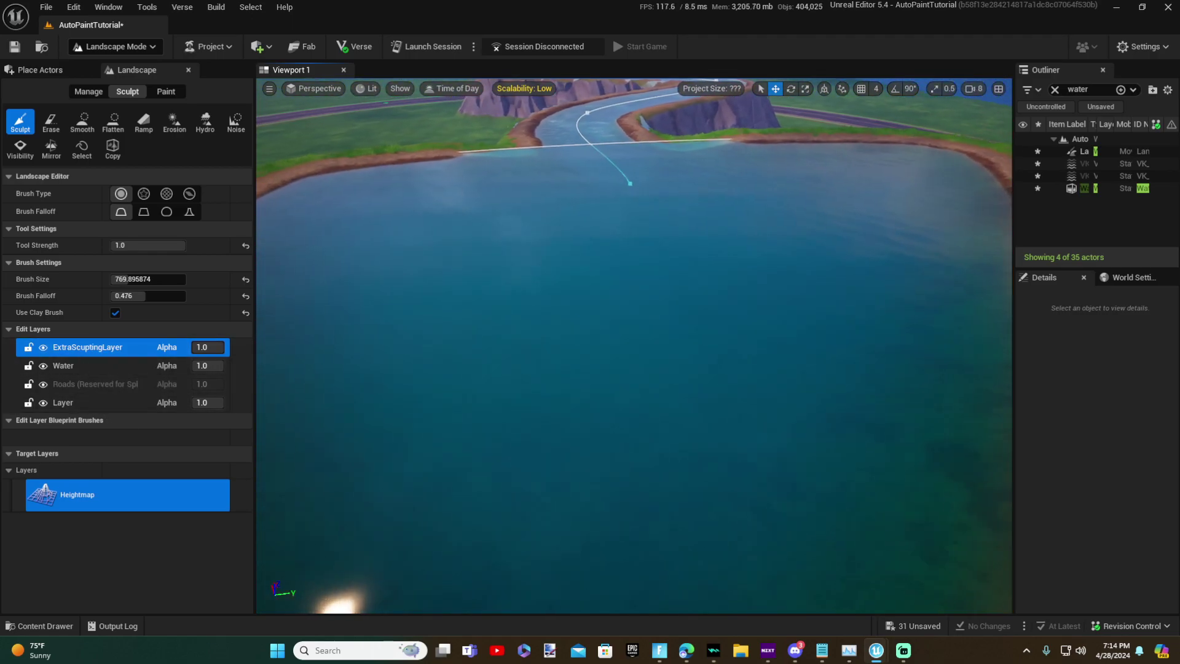
left_click_drag(635, 324, 621, 307)
mouse_move(621, 307)
right_mouse_down()
mouse_move(621, 289)
mouse_move(652, 279)
mouse_move(661, 292)
right_mouse_up()
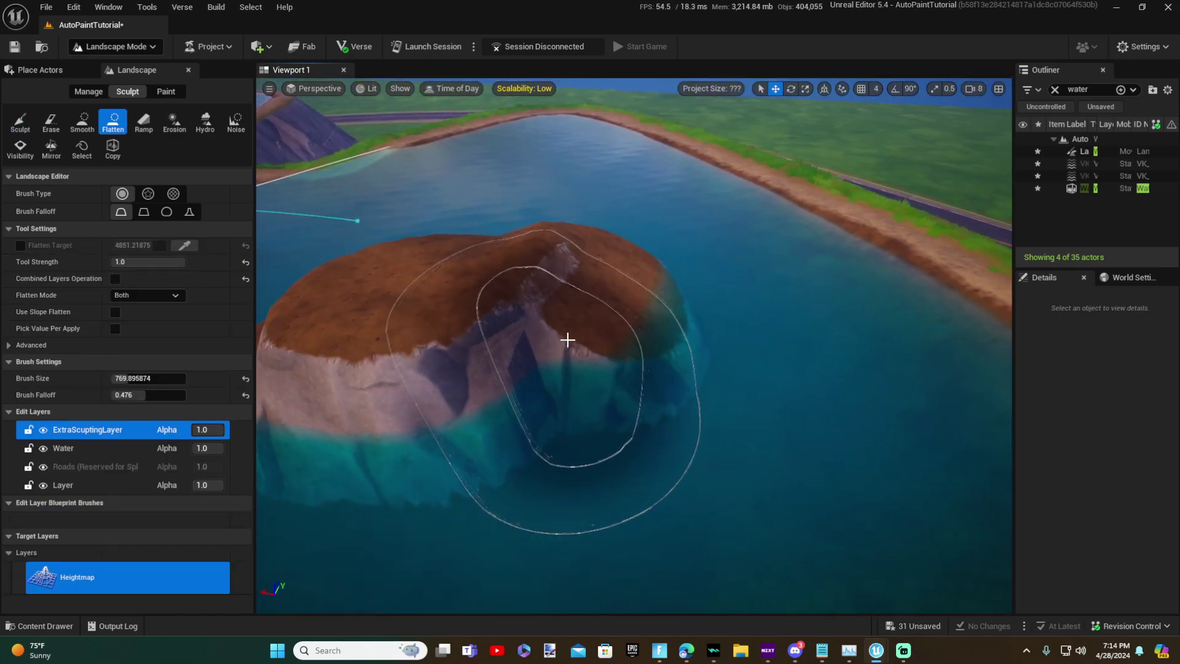
Flatten the mound in the lake into a level-topped island.
mouse_move(566, 340)
left_mouse_down()
mouse_move(496, 258)
mouse_move(403, 316)
left_mouse_up()
right_click_drag(403, 316, 524, 293)
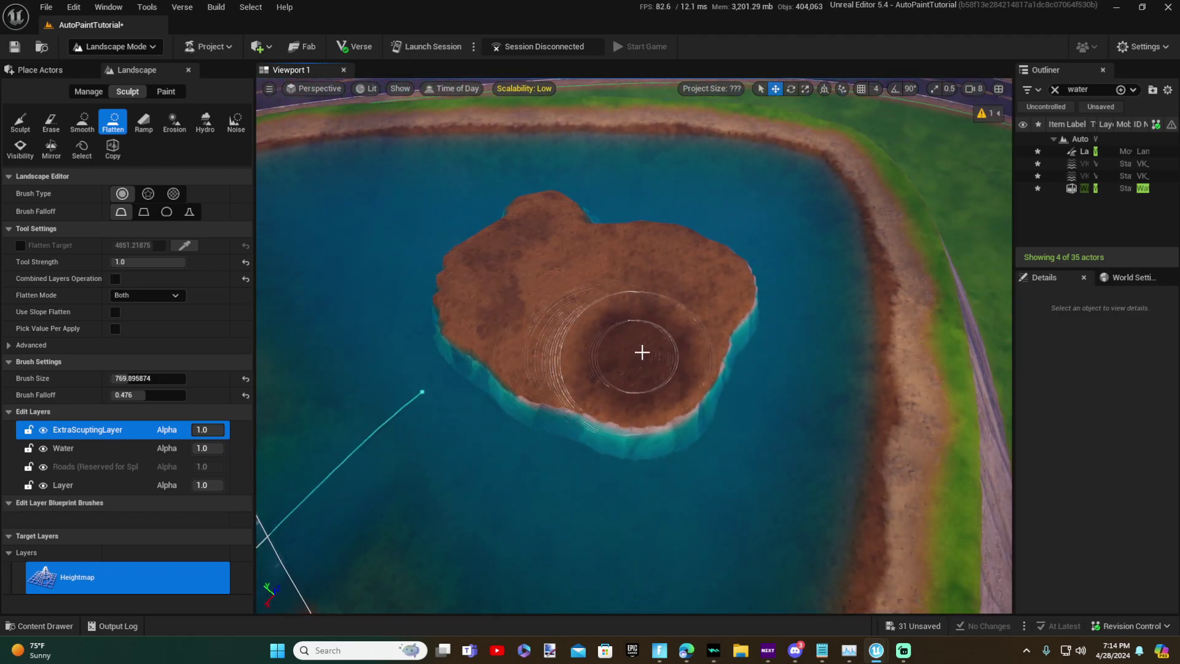
right_click_drag(661, 352, 661, 352)
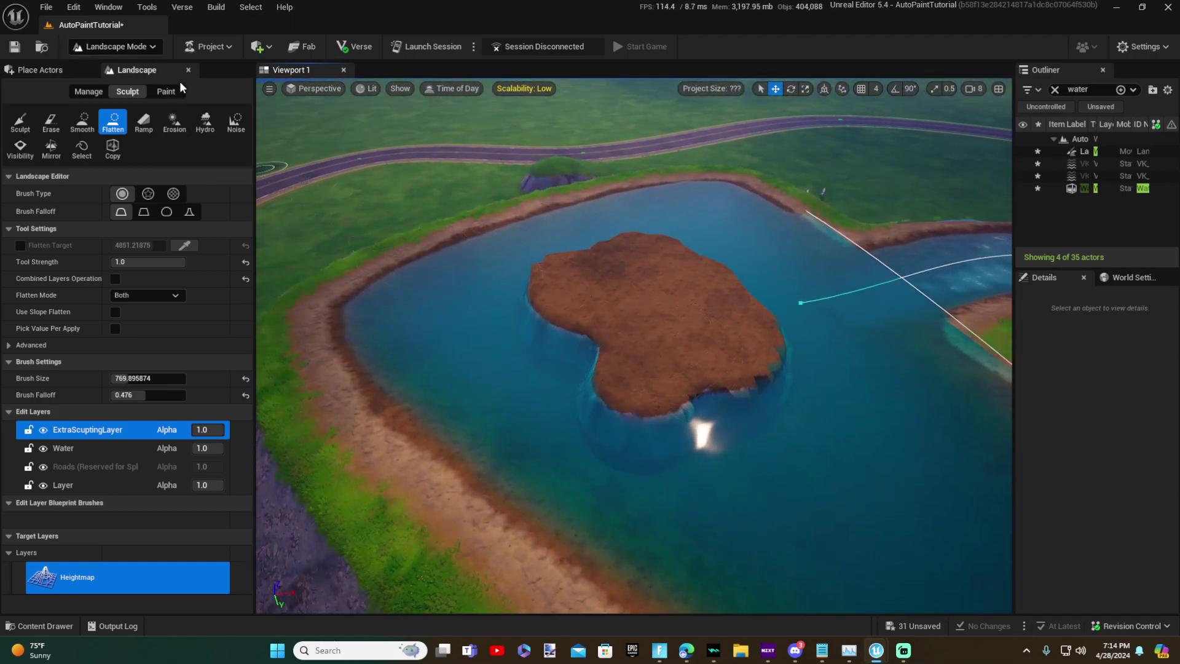
Smooth the island's steep edges into the lake with the Smooth tool at strength 1.0.
right_click_drag(431, 246, 430, 246)
scroll(430, 246, "down", 4)
scroll(430, 246, "up", 5)
scroll(430, 246, "down", 1)
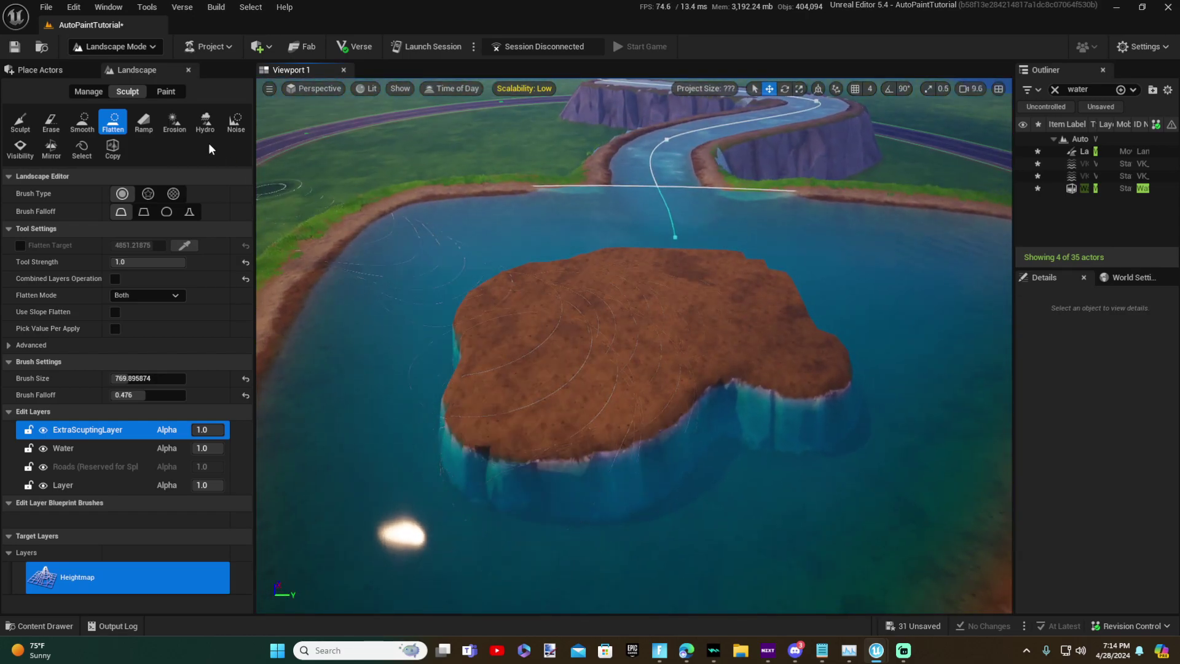
left_click(83, 123)
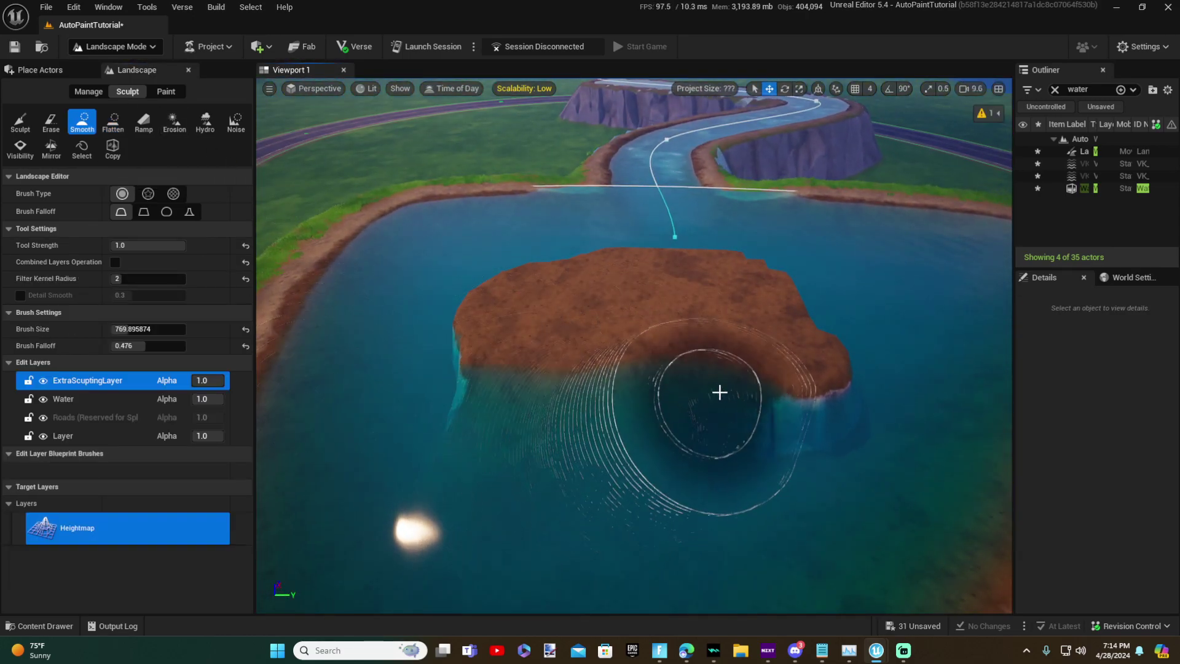
right_click_drag(683, 274, 686, 283)
key("w")
key("s")
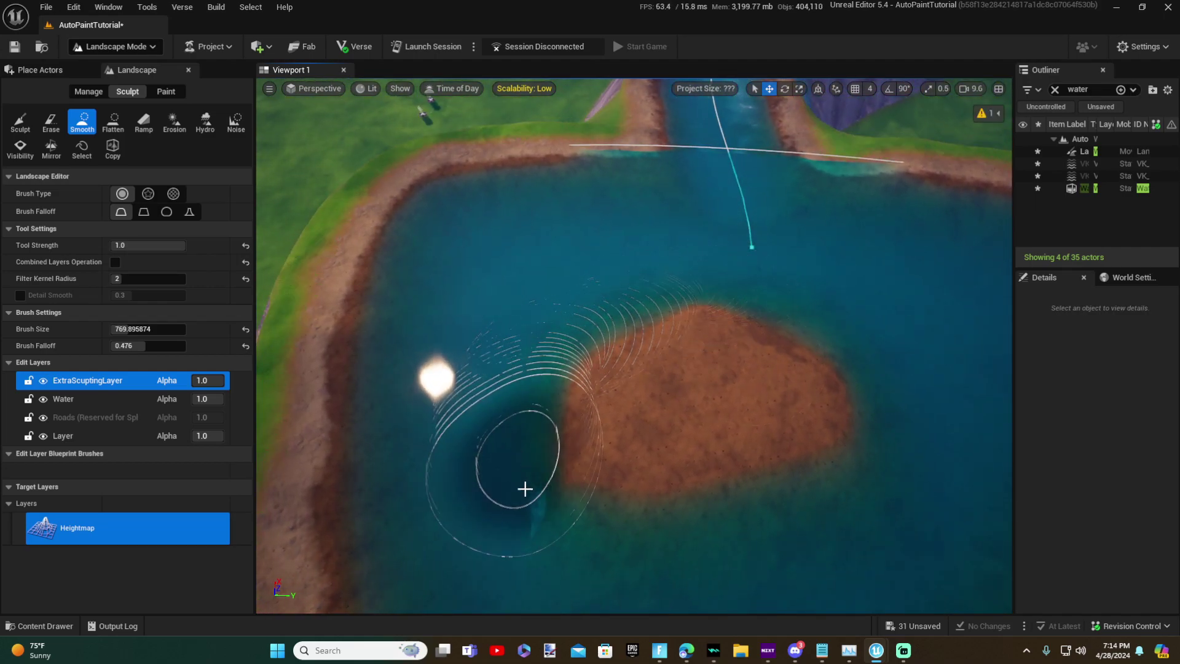
key("w")
Examine the smoothed island, the lake and the connected river from a distance.
mouse_move(720, 406)
right_mouse_down()
mouse_move(746, 283)
mouse_move(741, 406)
mouse_move(728, 268)
mouse_move(744, 325)
mouse_move(793, 411)
right_mouse_up()
key("s")
scroll(732, 350, "down", 5)
key("w")
key("s")
scroll(738, 409, "up", 4)
key("s")
key("w")
scroll(732, 277, "down", 1)
key("a")
key("s")
scroll(787, 406, "up", 3)
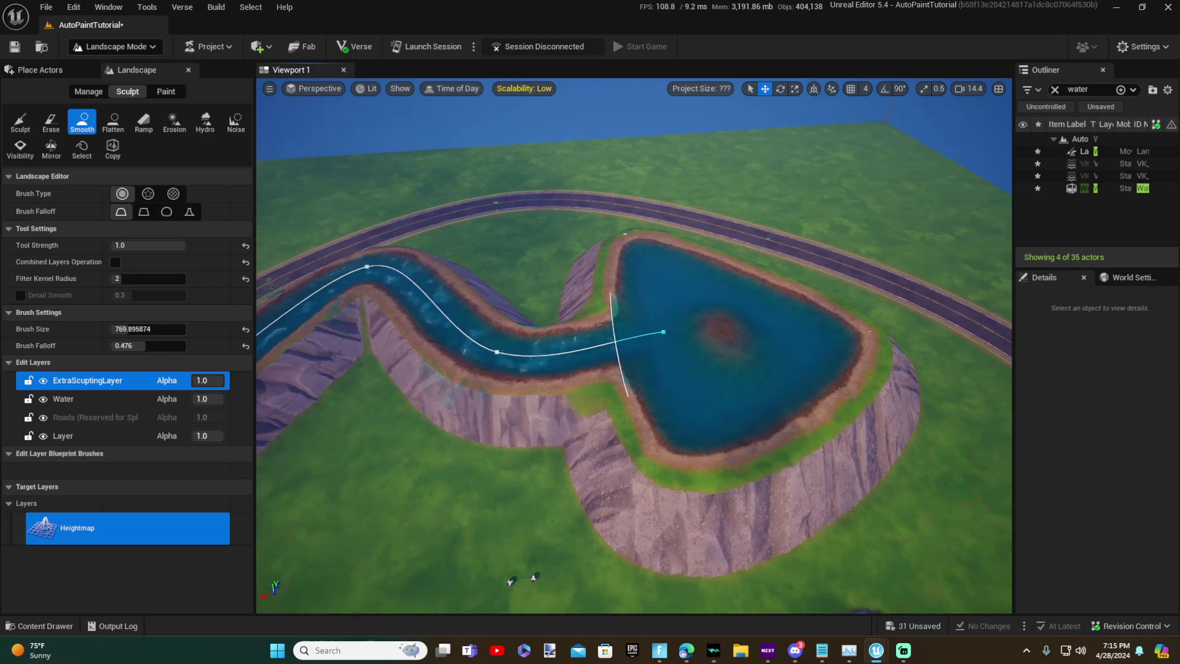
Raise a broad mound of terrain across the river's middle section with the Sculpt tool.
key("w")
right_click_drag(792, 411, 645, 384)
key("s")
scroll(799, 412, "down", 3)
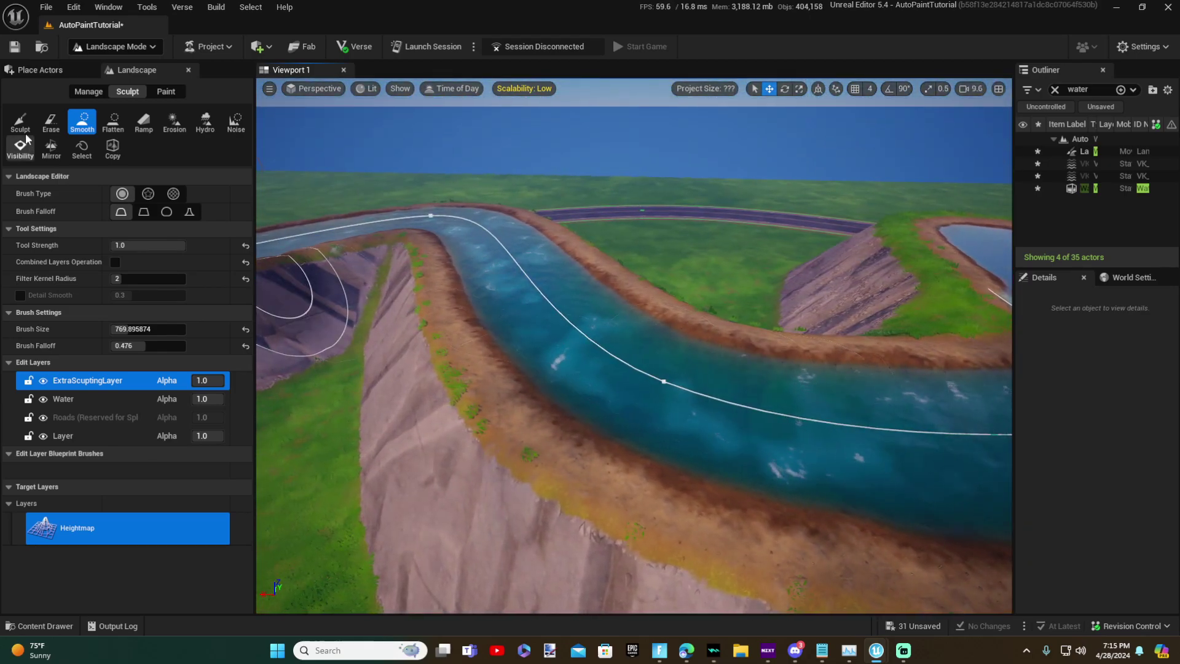
left_click(23, 126)
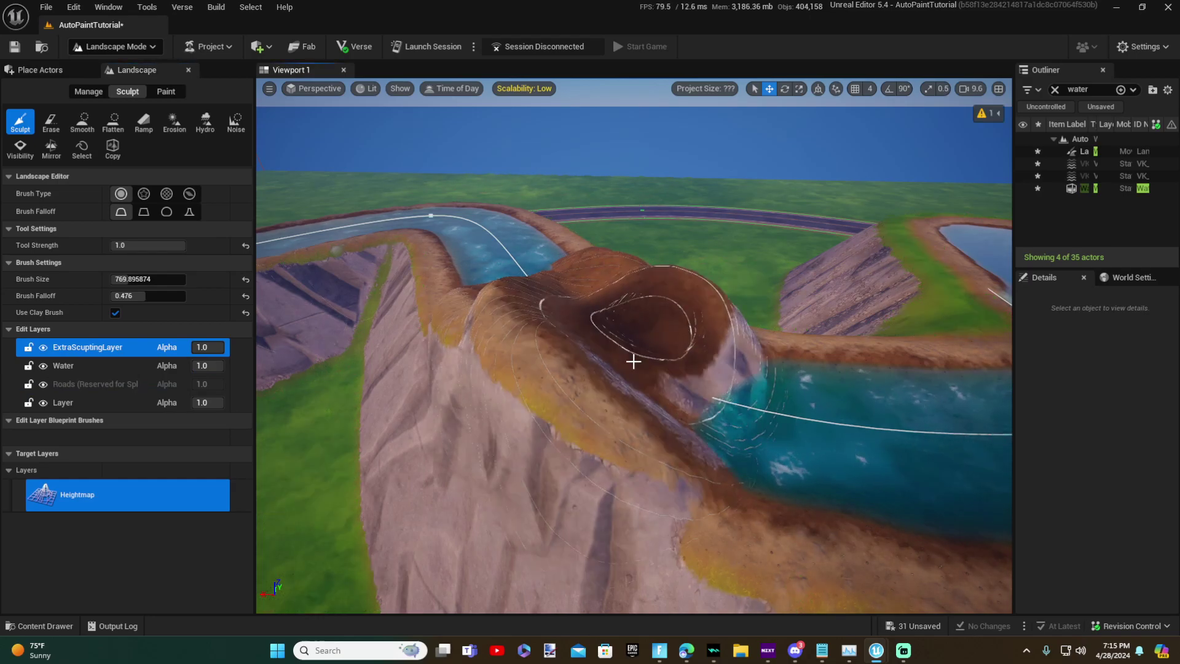
mouse_move(634, 362)
right_mouse_down()
mouse_move(634, 384)
mouse_move(572, 396)
right_mouse_up()
key("d")
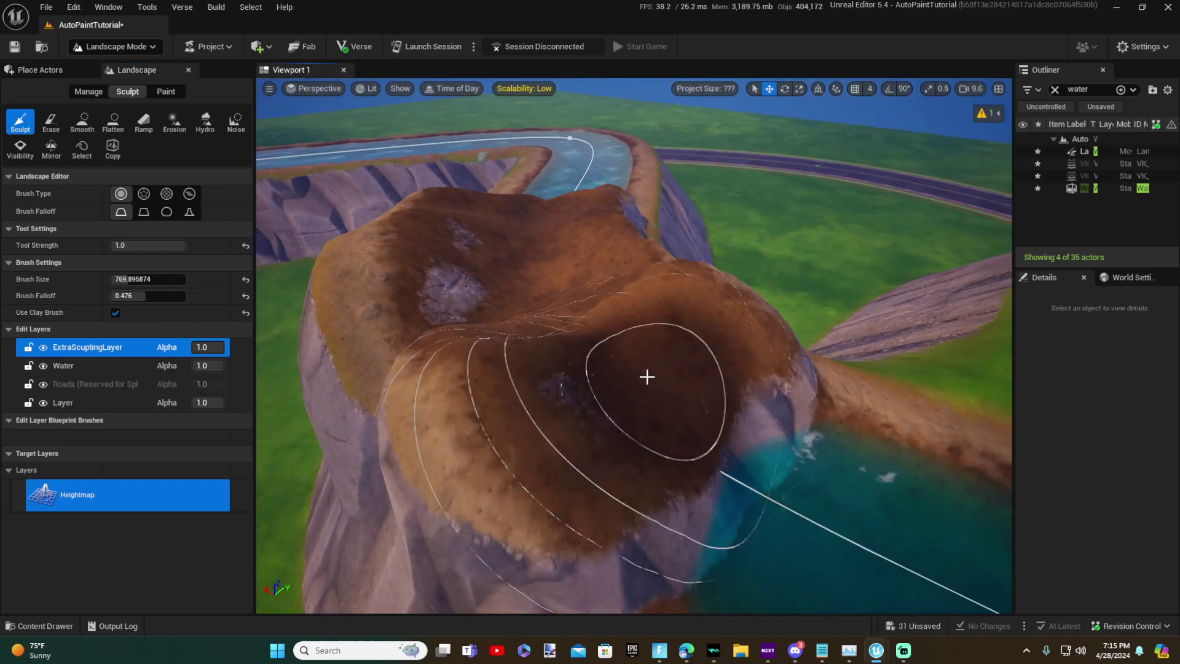
Build the mound over the river up into a tall rocky peak by sculpting from several sides.
key("d")
mouse_move(648, 376)
right_mouse_down()
mouse_move(621, 375)
mouse_move(571, 326)
mouse_move(627, 246)
mouse_move(562, 304)
mouse_move(593, 290)
right_mouse_up()
scroll(647, 377, "down", 1)
key("a")
key("d")
key("a")
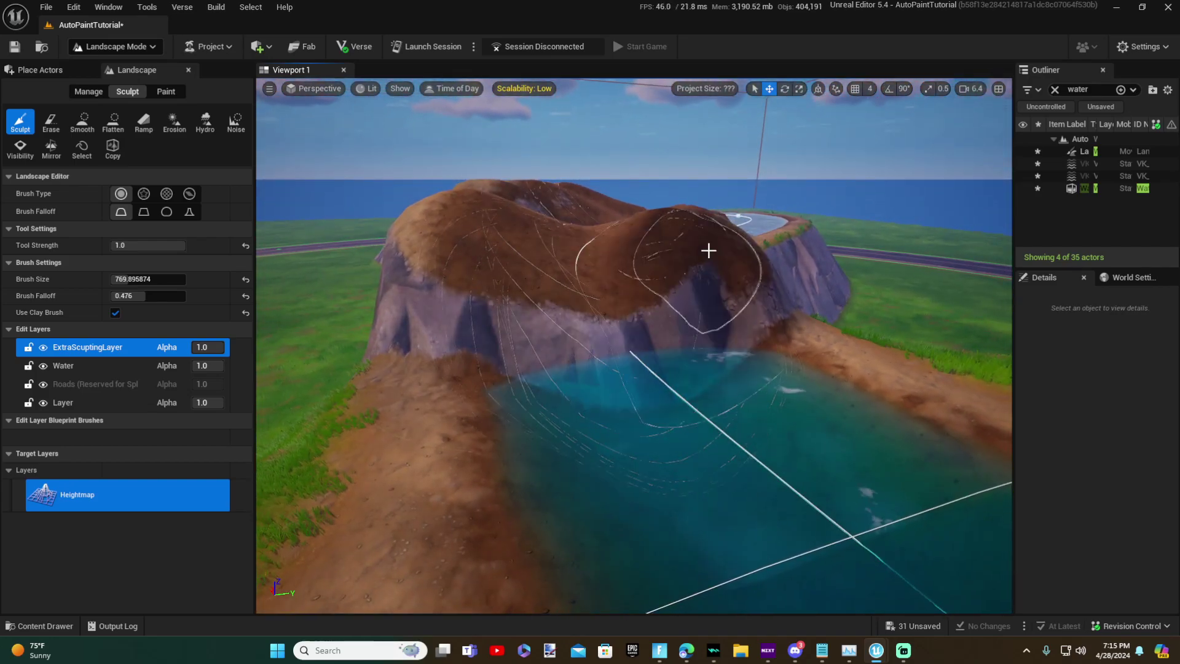
scroll(701, 250, "up", 2)
right_click_drag(709, 250, 696, 251)
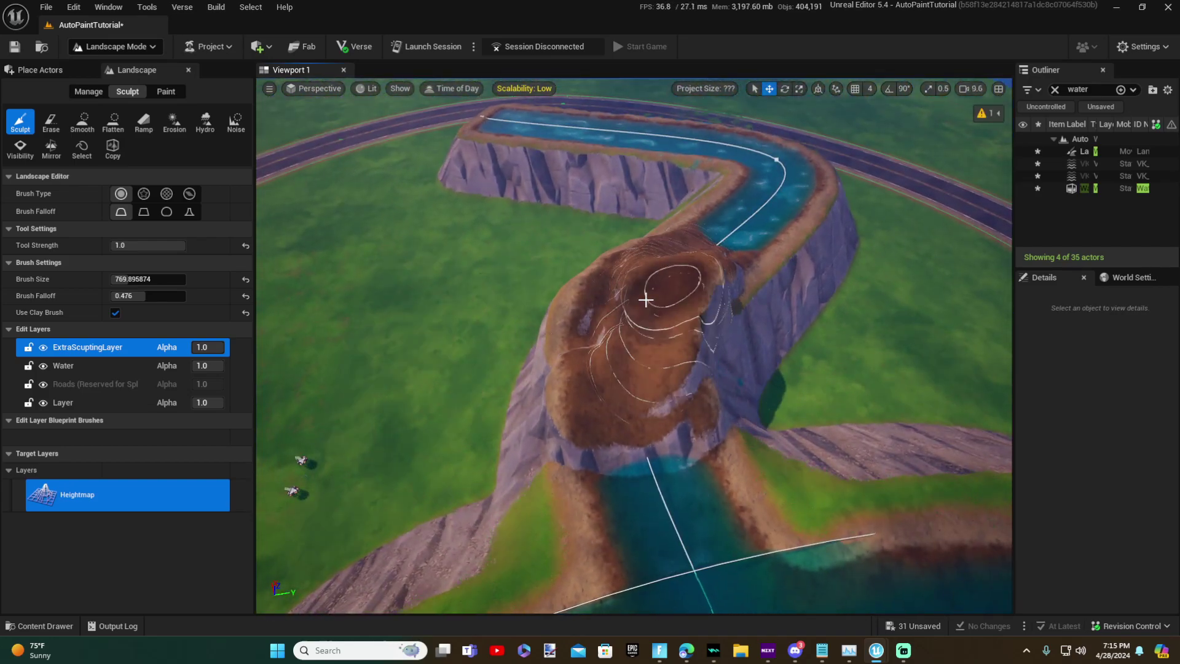
mouse_move(686, 263)
right_mouse_down()
mouse_move(627, 264)
mouse_move(667, 295)
right_mouse_up()
key("a")
Cut an arch-shaped opening through the peak over the river with the Visibility tool, using brush size about 390 and falloff 0.0.
left_click(20, 149)
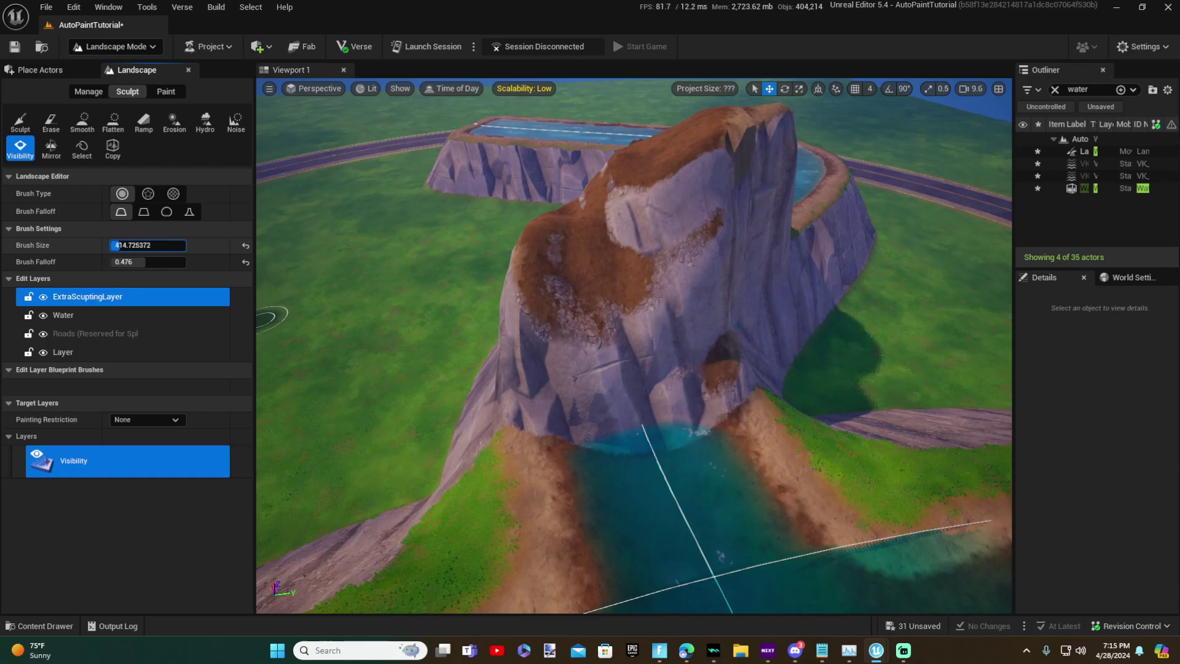
left_click_drag(117, 245, 114, 245)
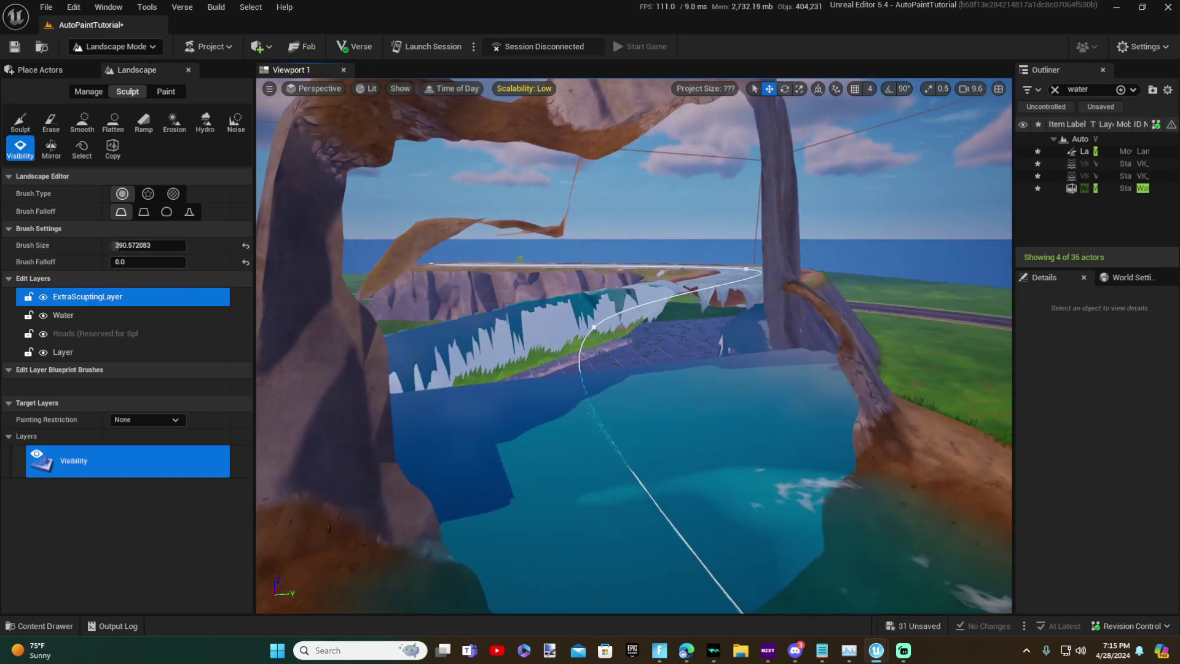
key("s")
right_click_drag(634, 344, 618, 342)
right_click_drag(689, 357, 682, 376)
key("d")
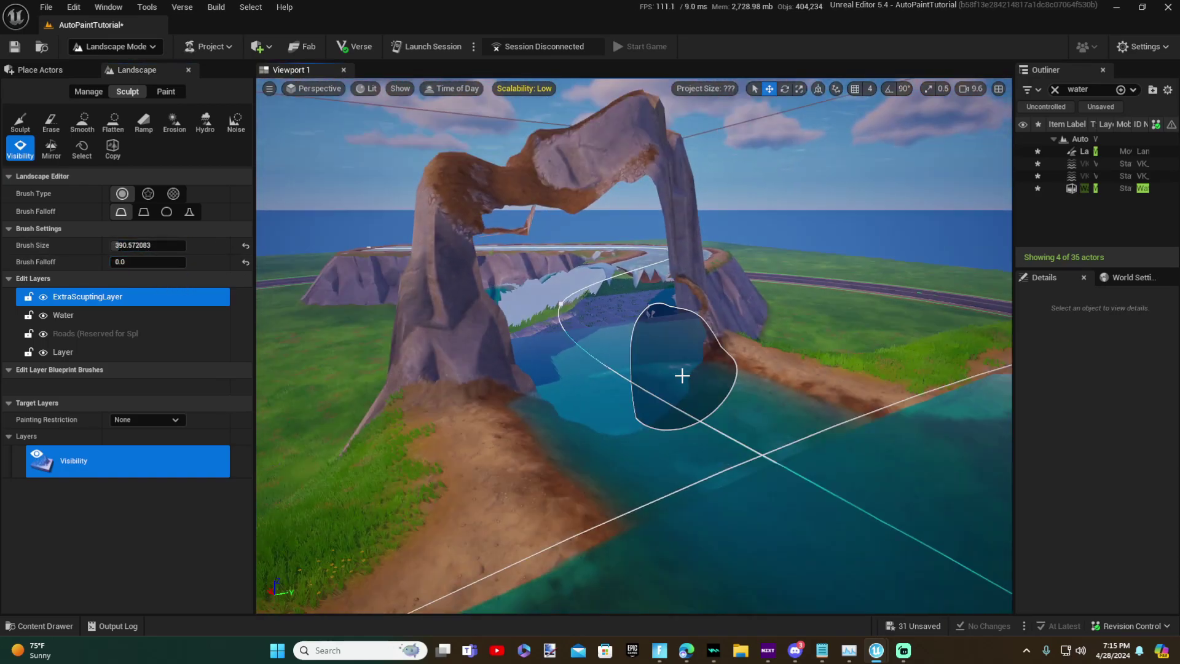